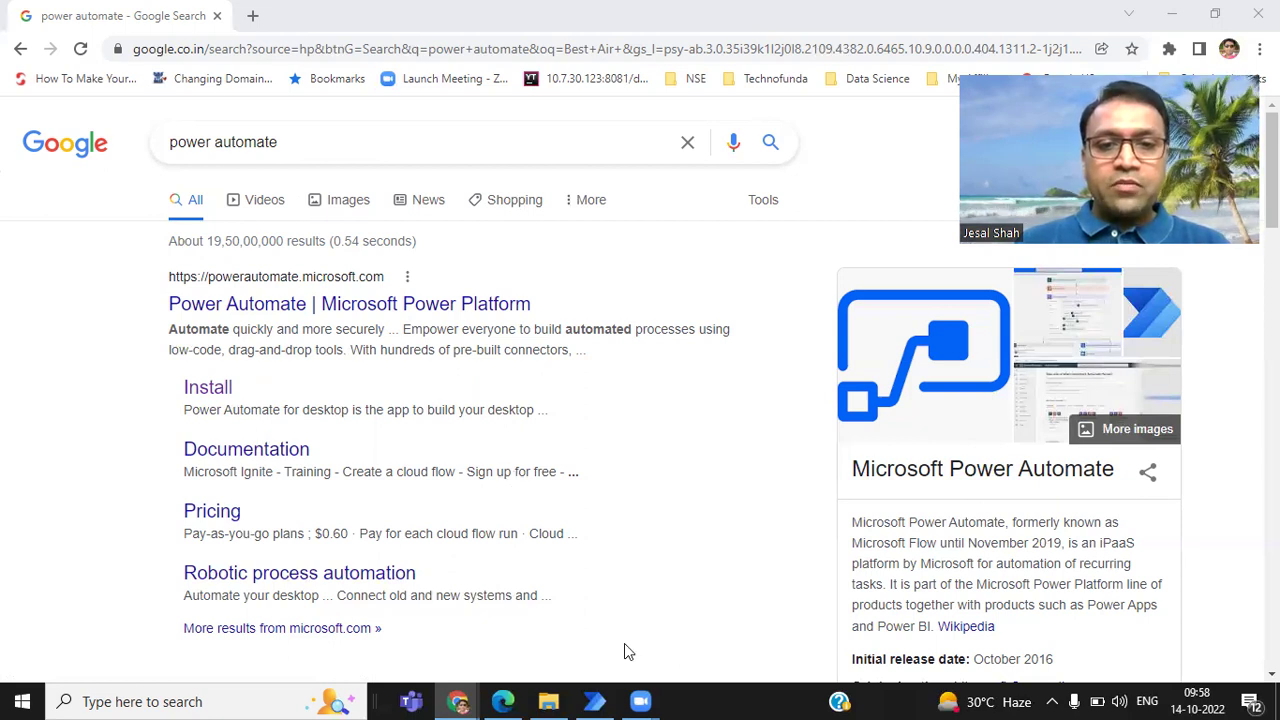
Bring Power Automate Desktop forward to its My flows list of eight existing flows
left_click(596, 701)
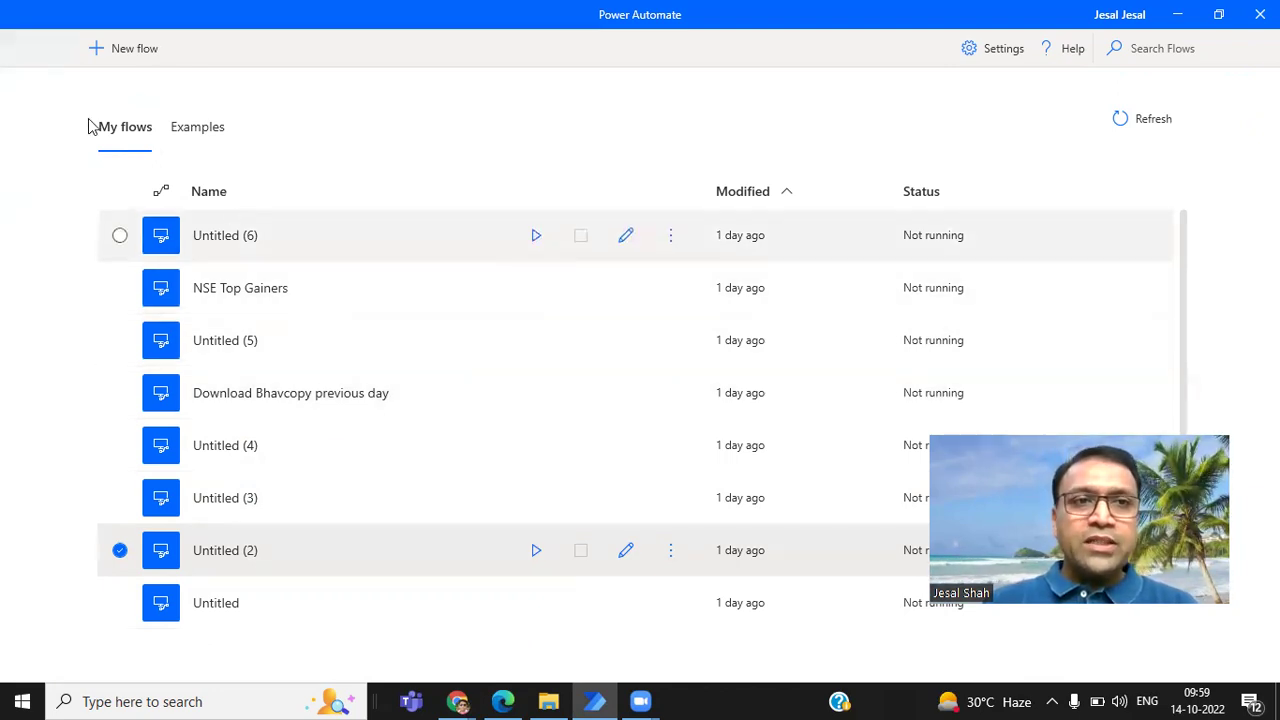
Start a new desktop flow and enter Firststkanalysis as its flow name
left_click(128, 55)
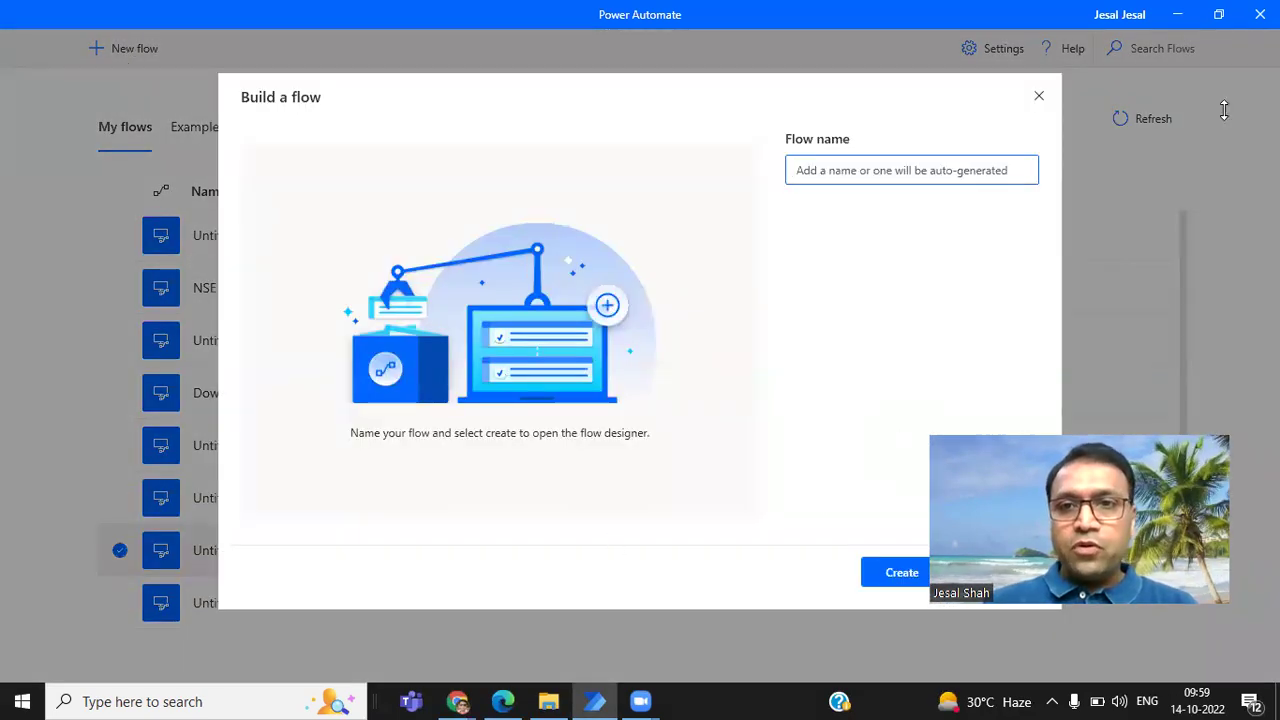
left_click_drag(1178, 436, 1223, 102)
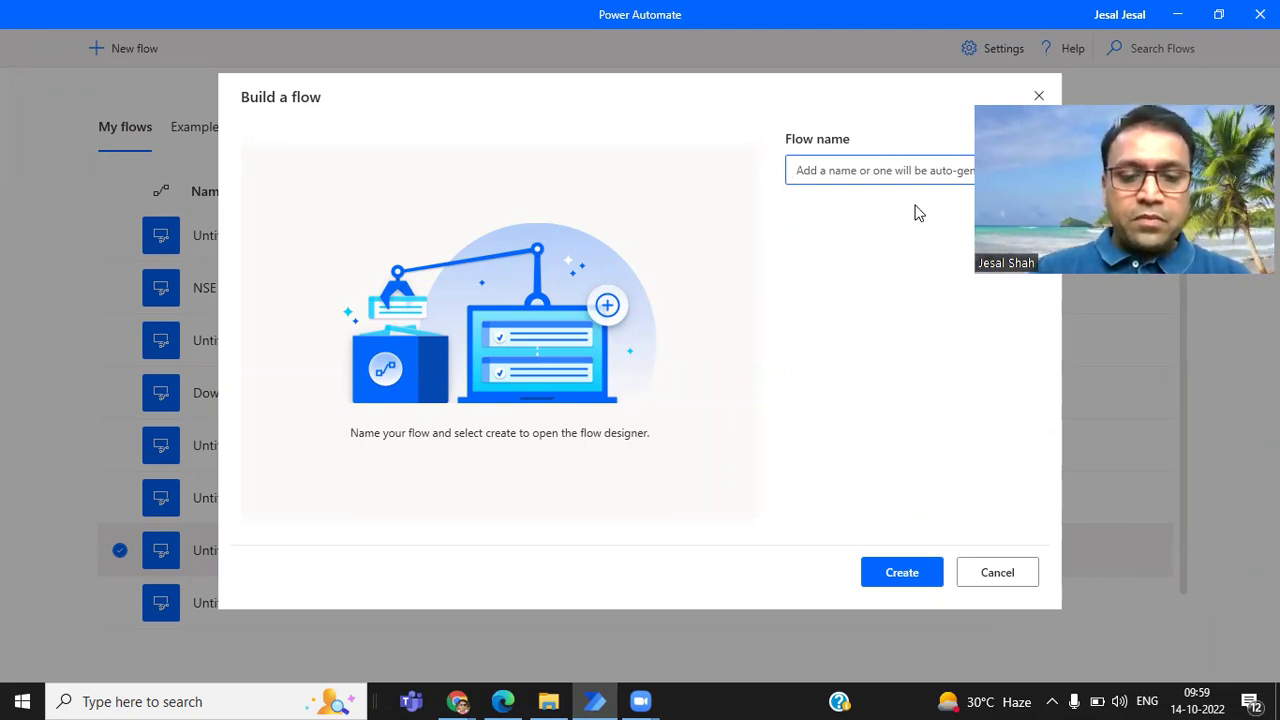
type("F")
key("BackSpace")
type("First")
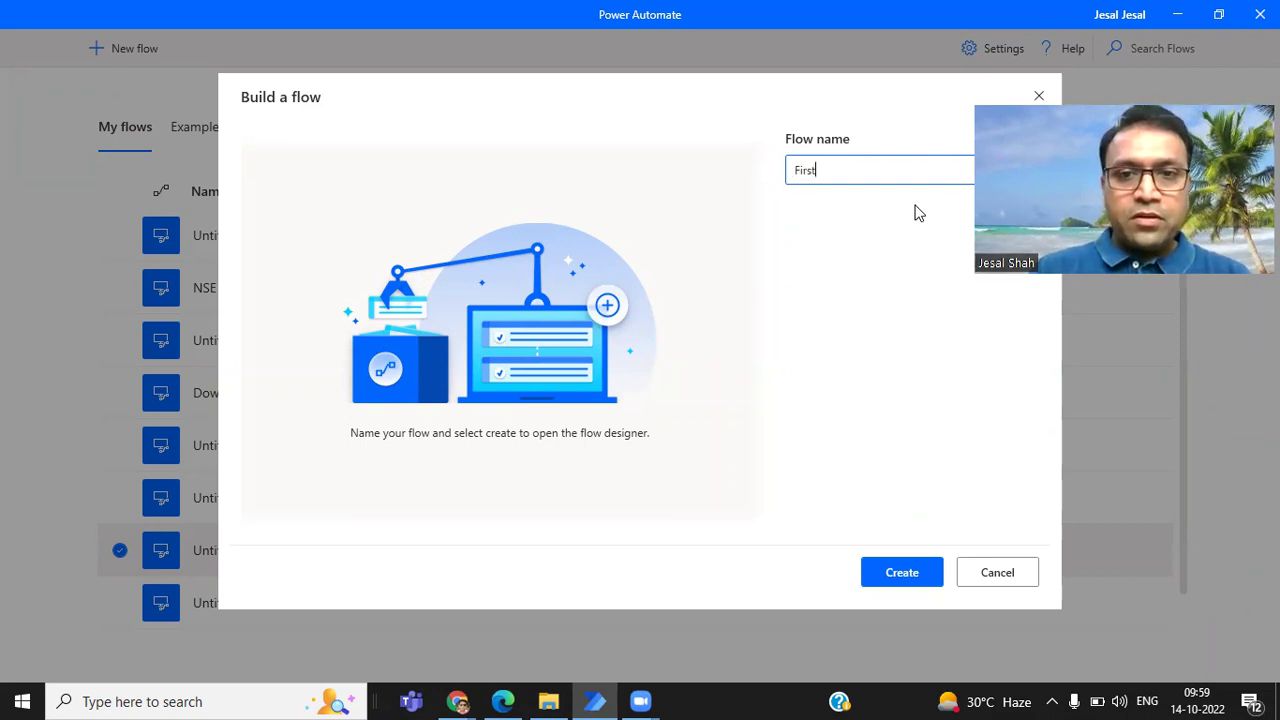
type("stkan")
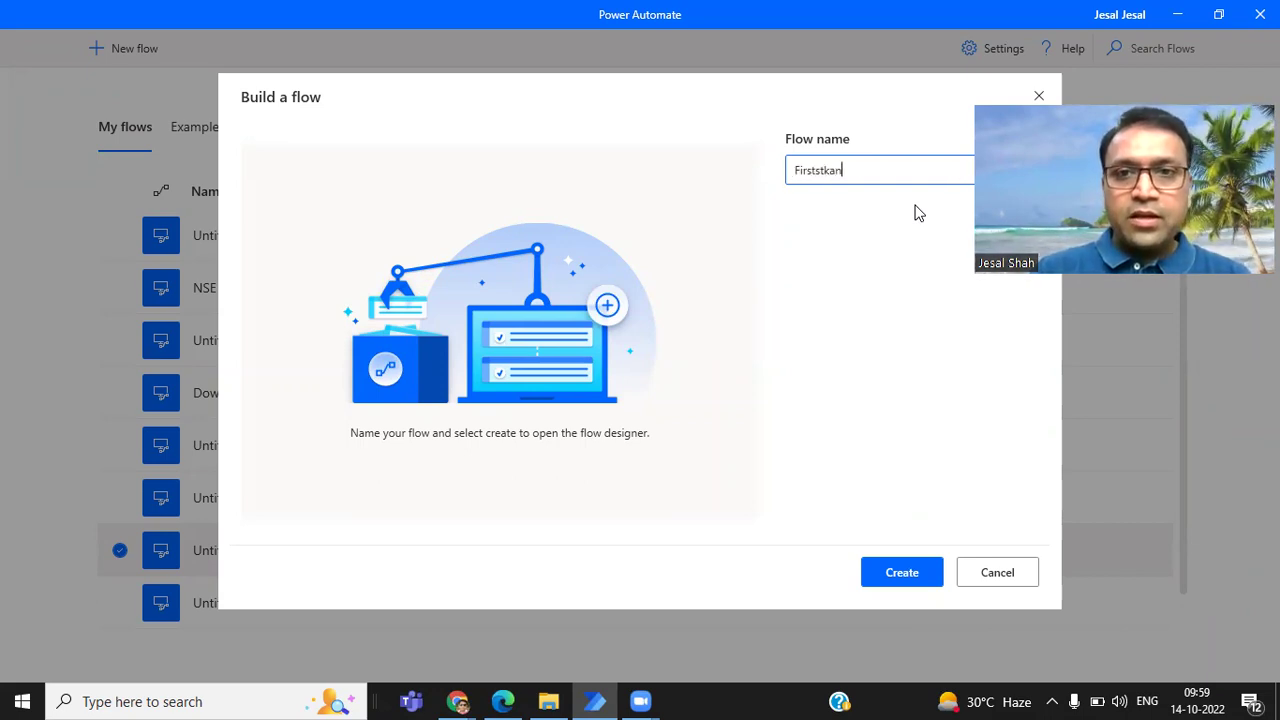
type("alysis")
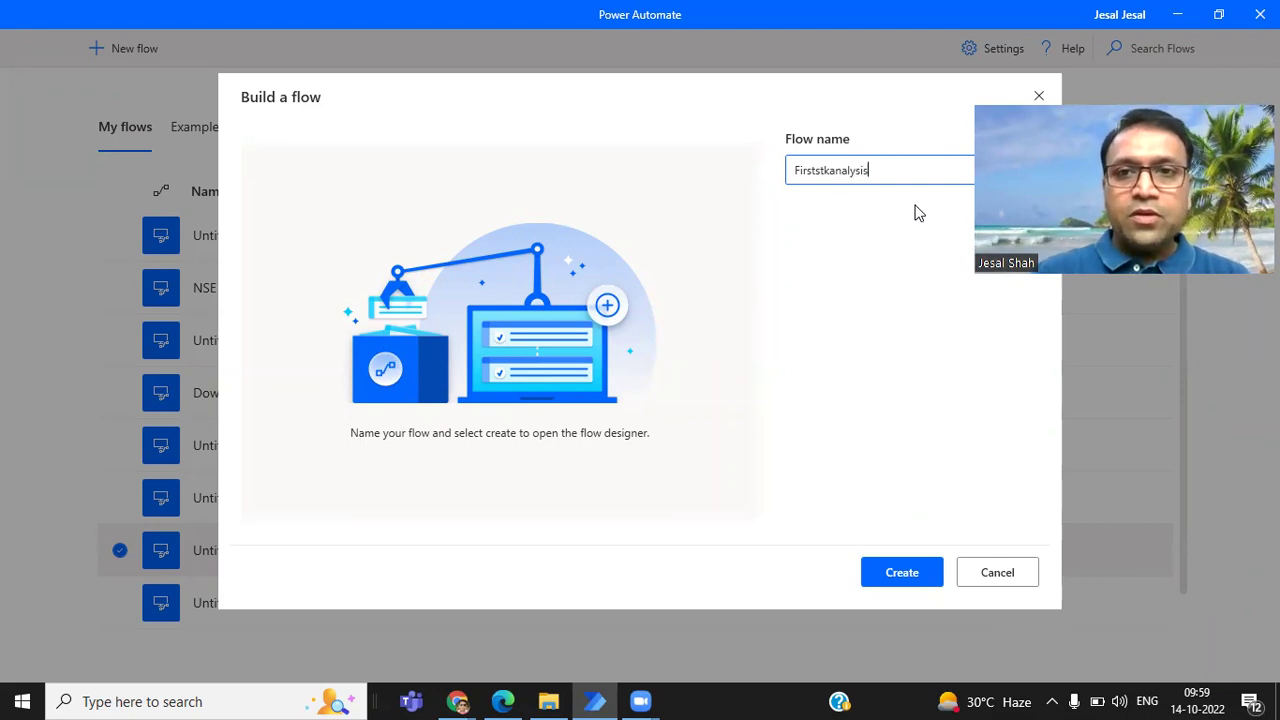
Create the Firststkanalysis flow and scroll through the action categories in its empty designer
left_click(925, 575)
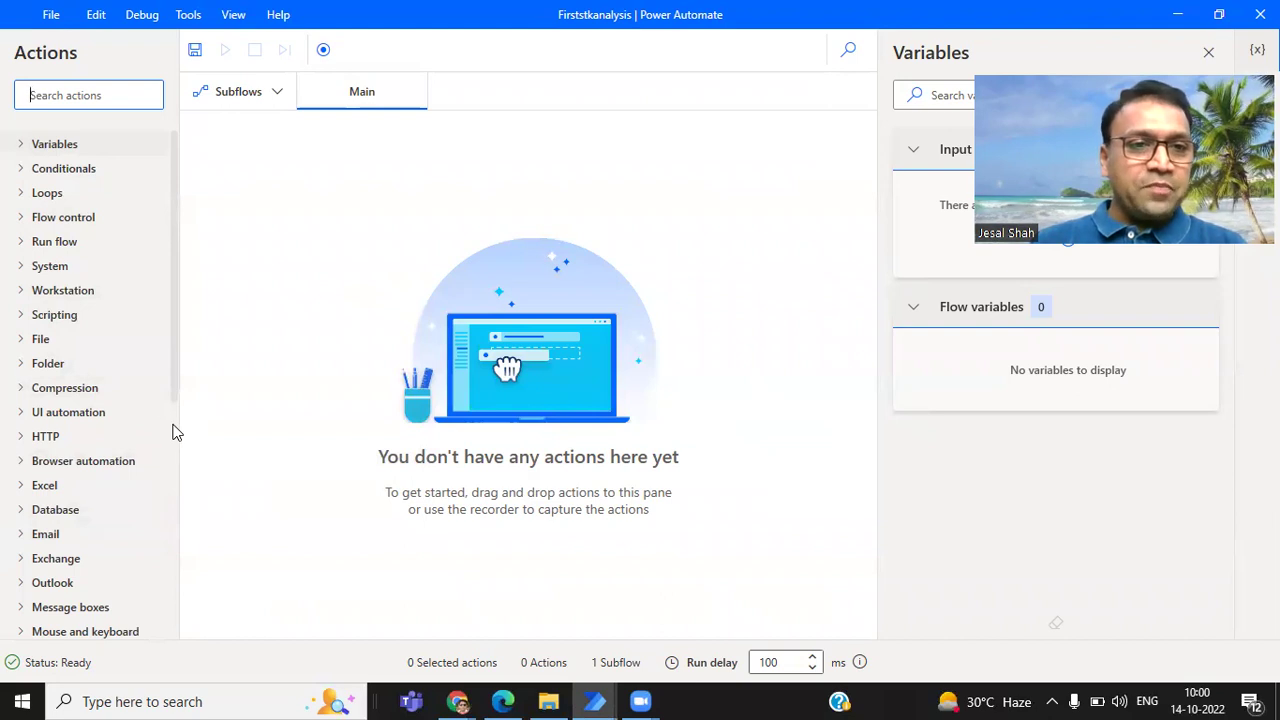
left_click_drag(171, 400, 189, 234)
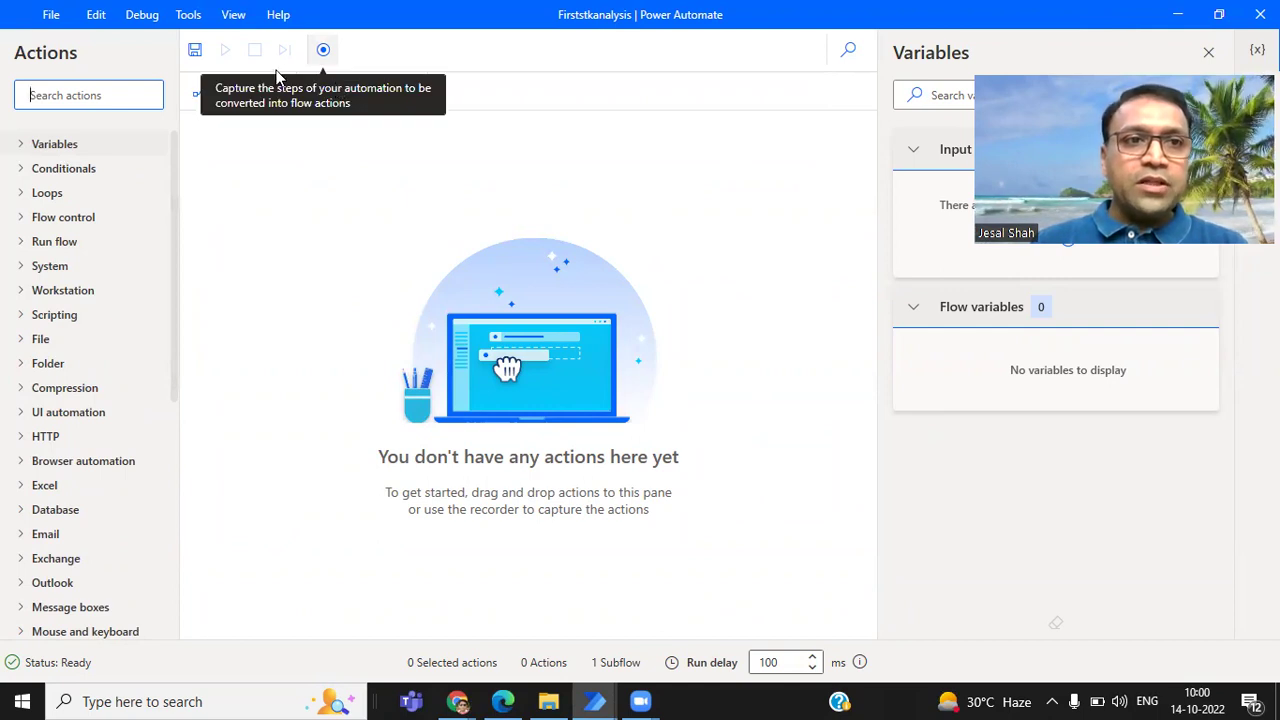
Search actions for 'chrome' and place Launch new Chrome as step 1 of Main
left_click(117, 97)
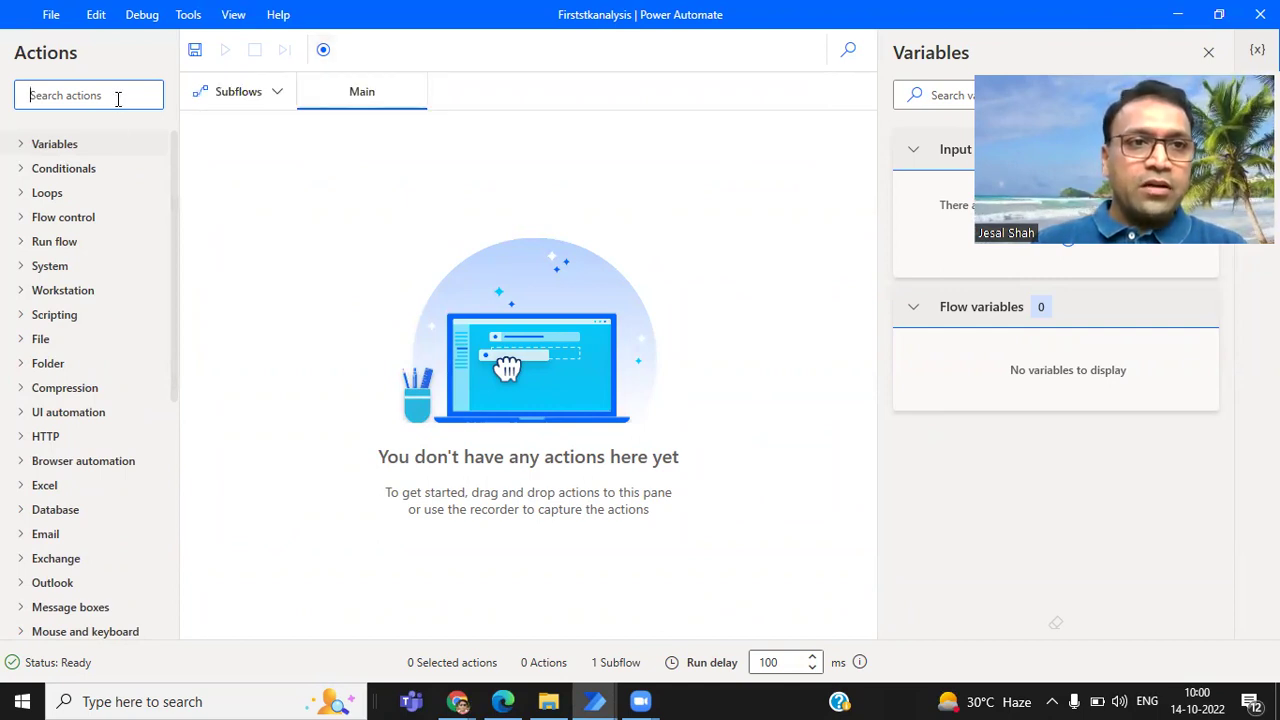
type("ch")
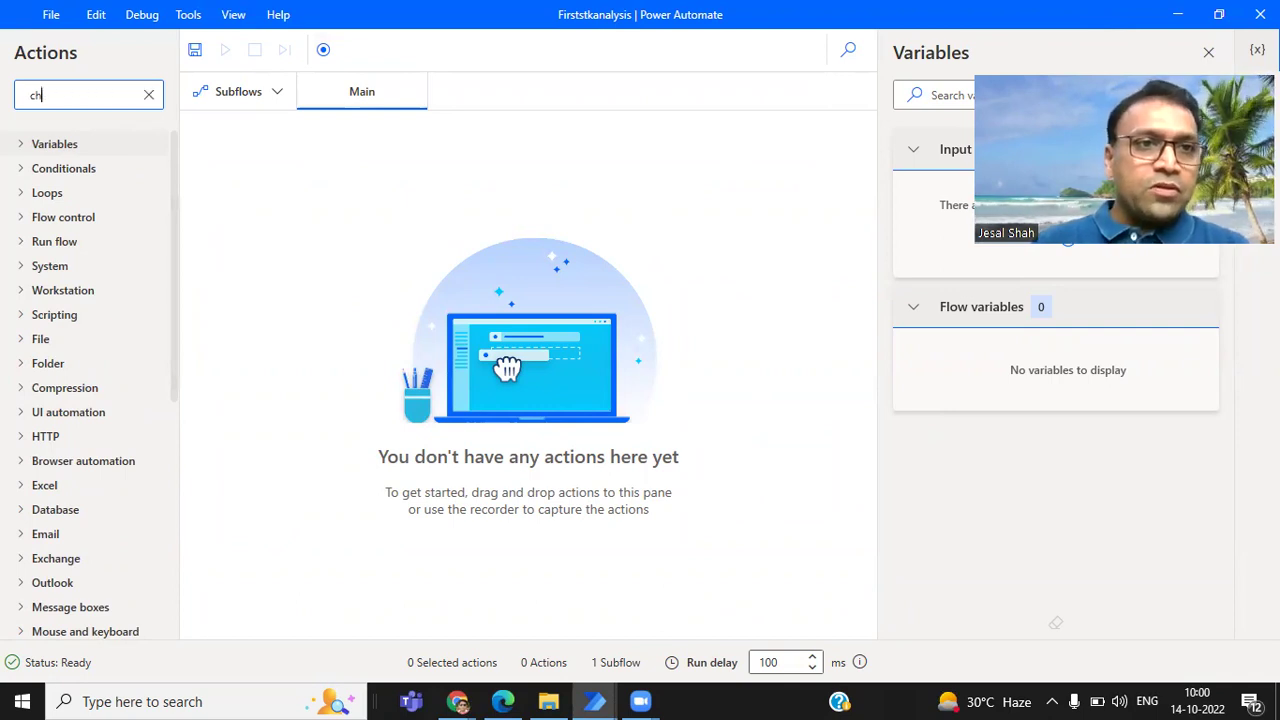
type("rome")
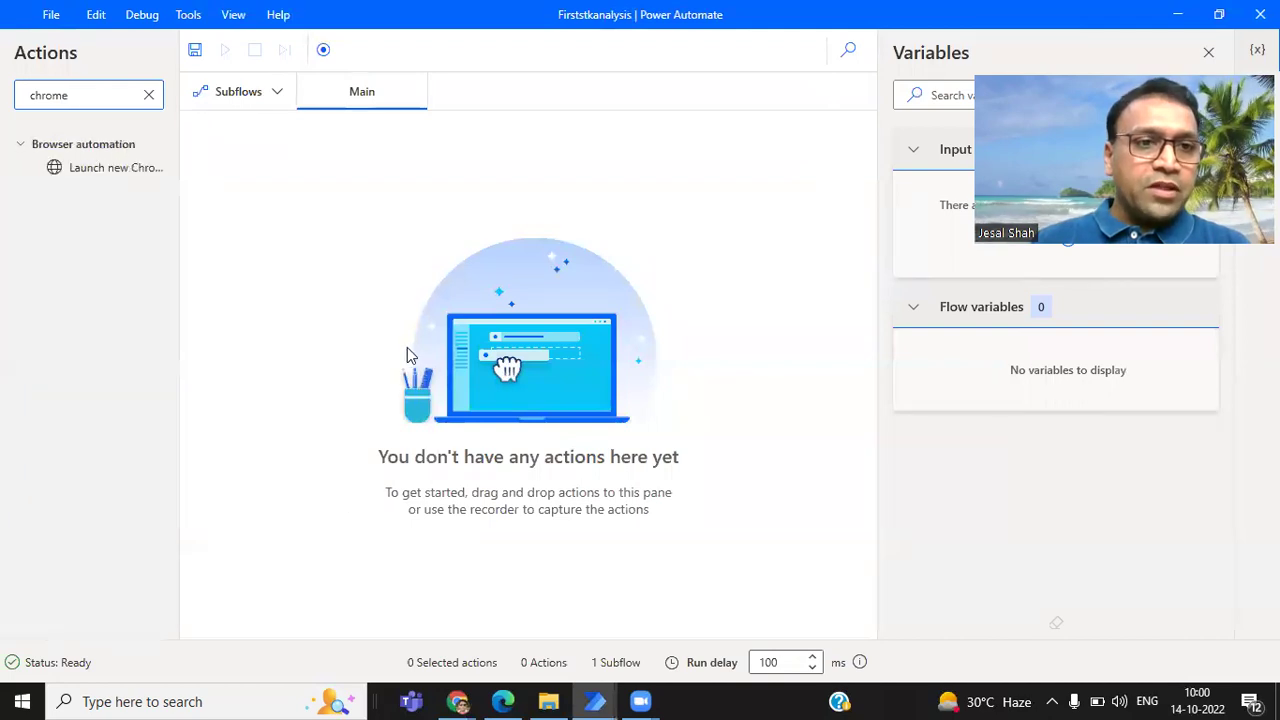
left_click(122, 172)
left_click_drag(122, 172, 457, 162)
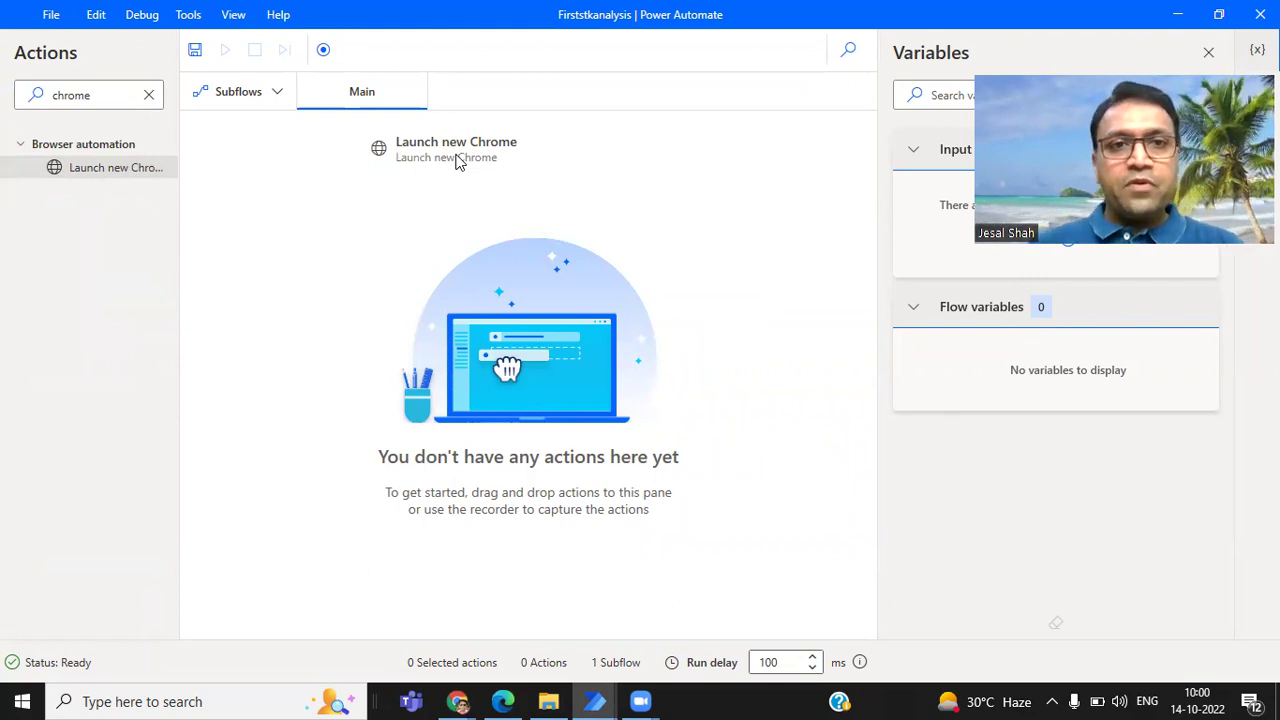
left_click_drag(457, 162, 457, 161)
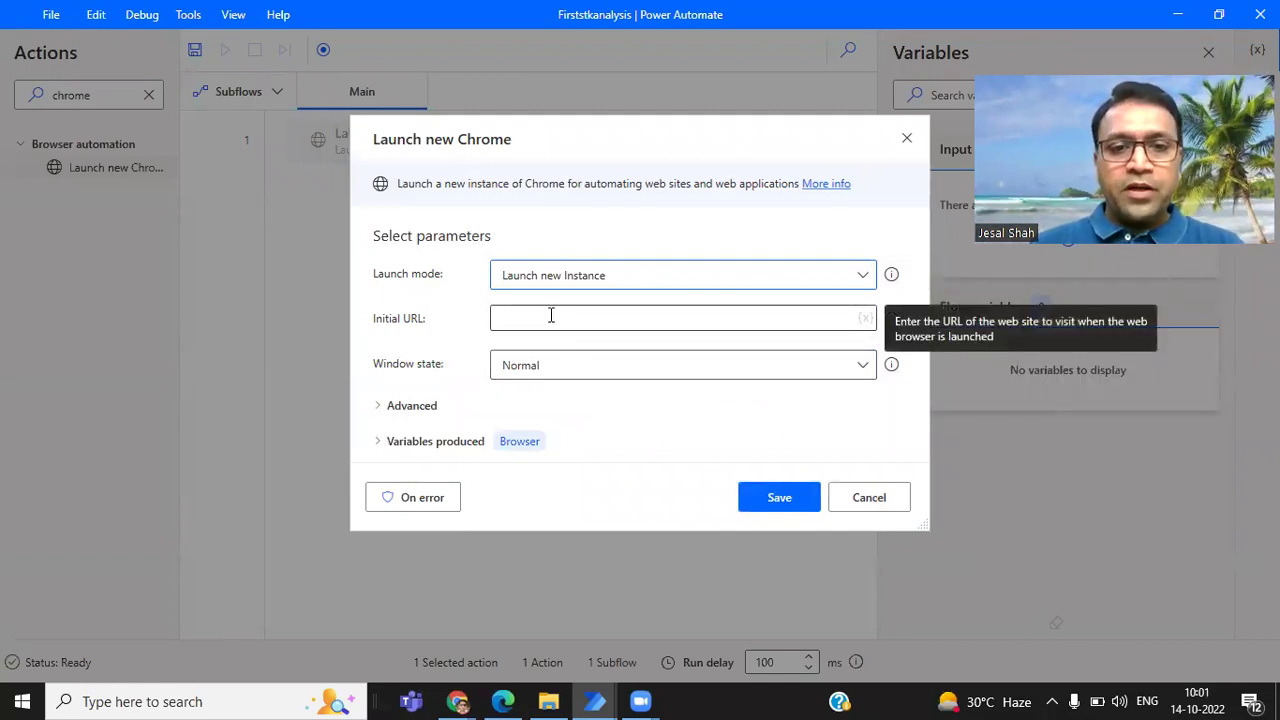
Open the NSE All Reports page in Chrome, copy its address, and return to Power Automate
mouse_move(460, 700)
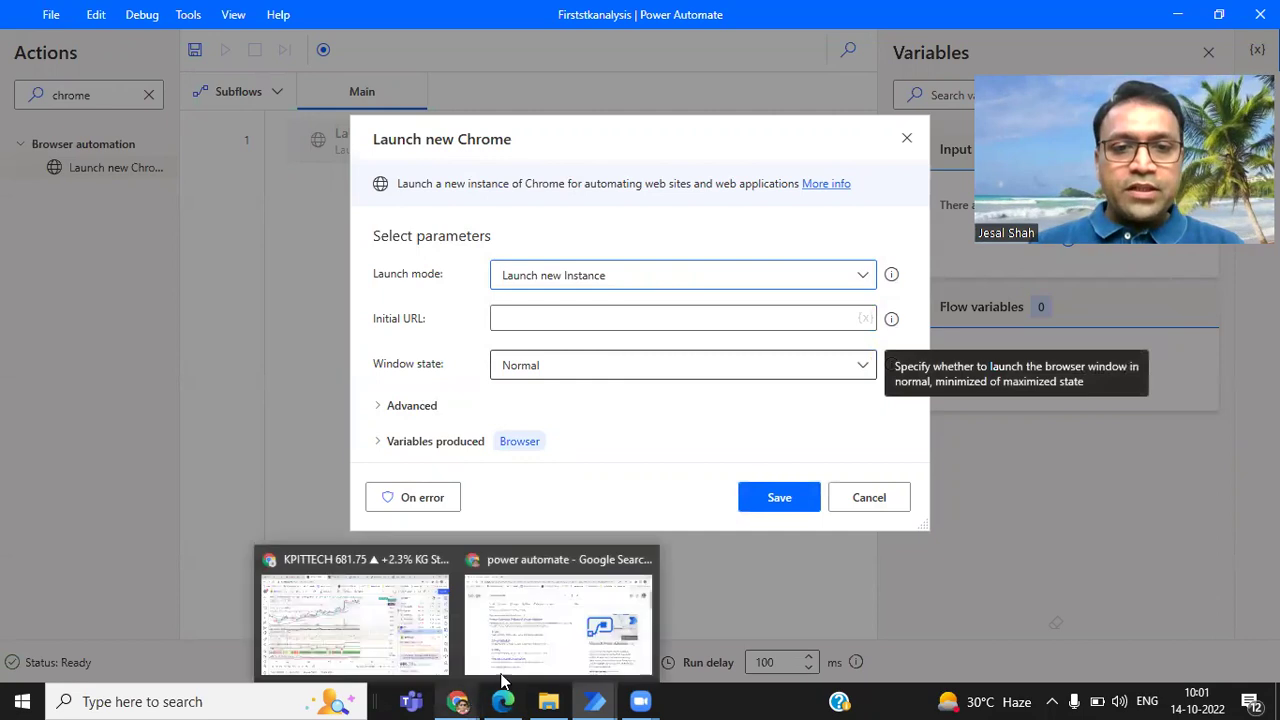
left_click(531, 632)
left_click(210, 50)
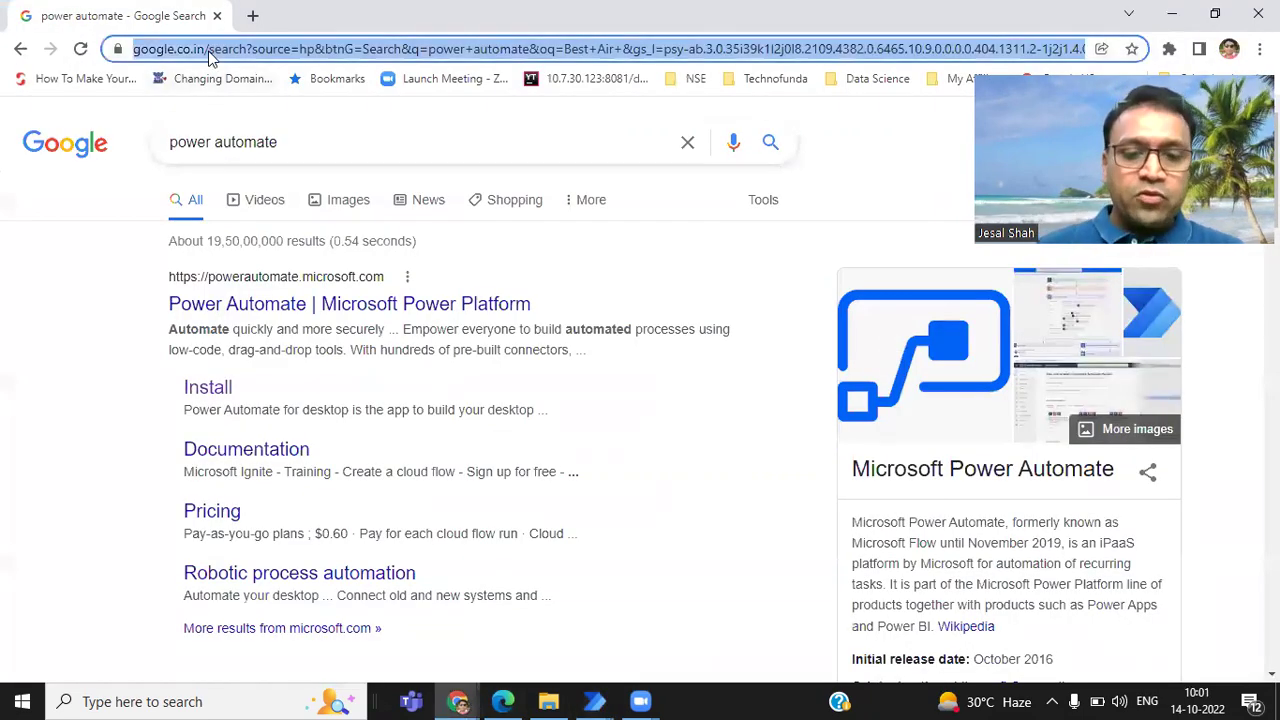
type("nseindia.com/all-reports")
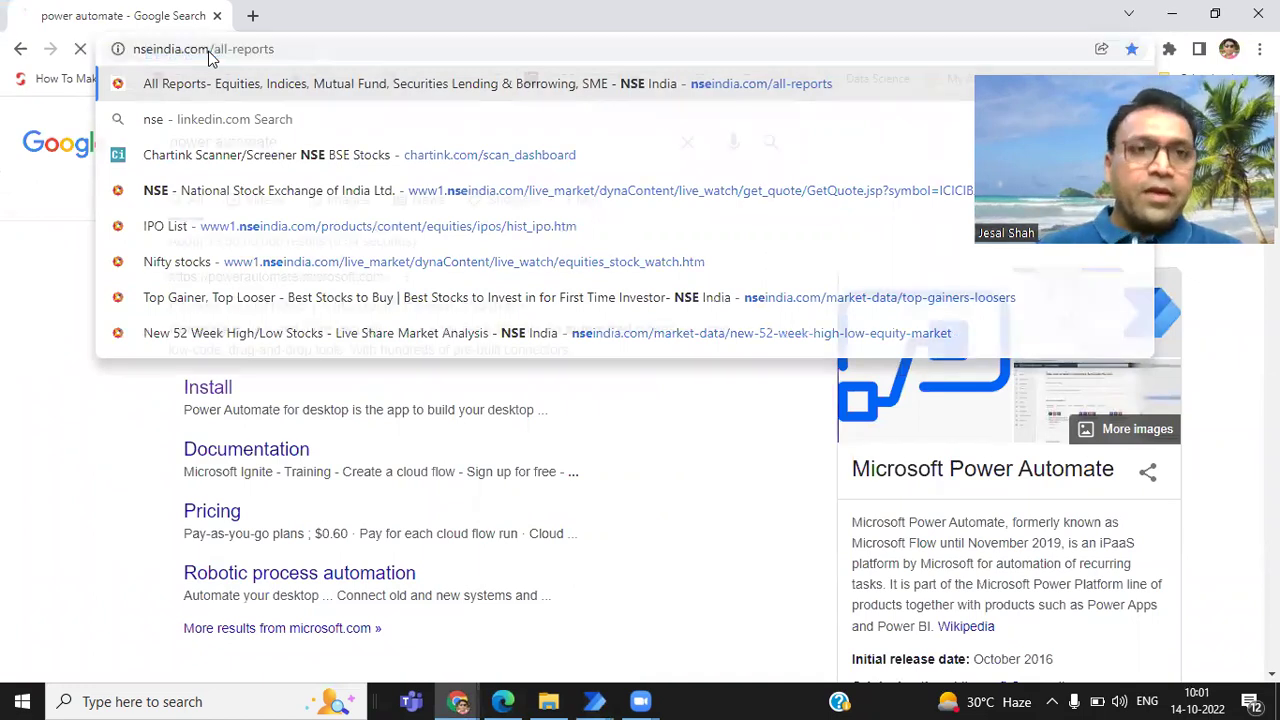
key("Return")
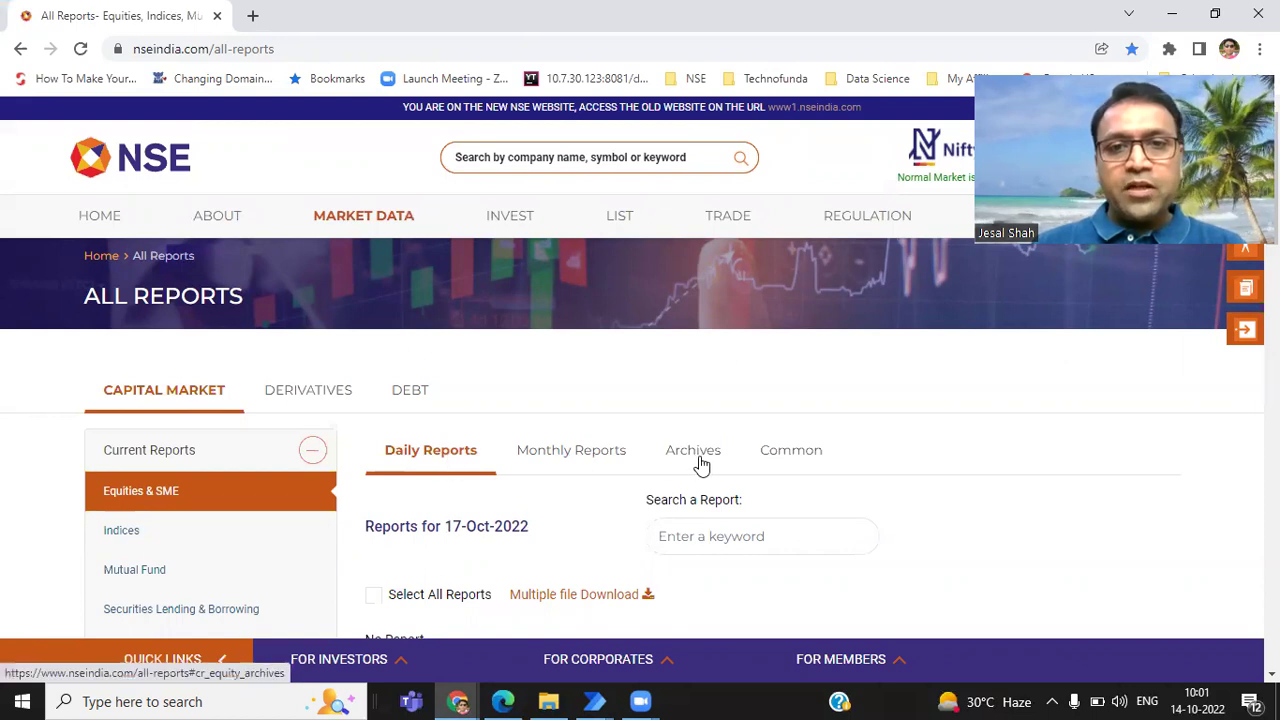
scroll(870, 486, "down", 1)
scroll(870, 486, "down", 1)
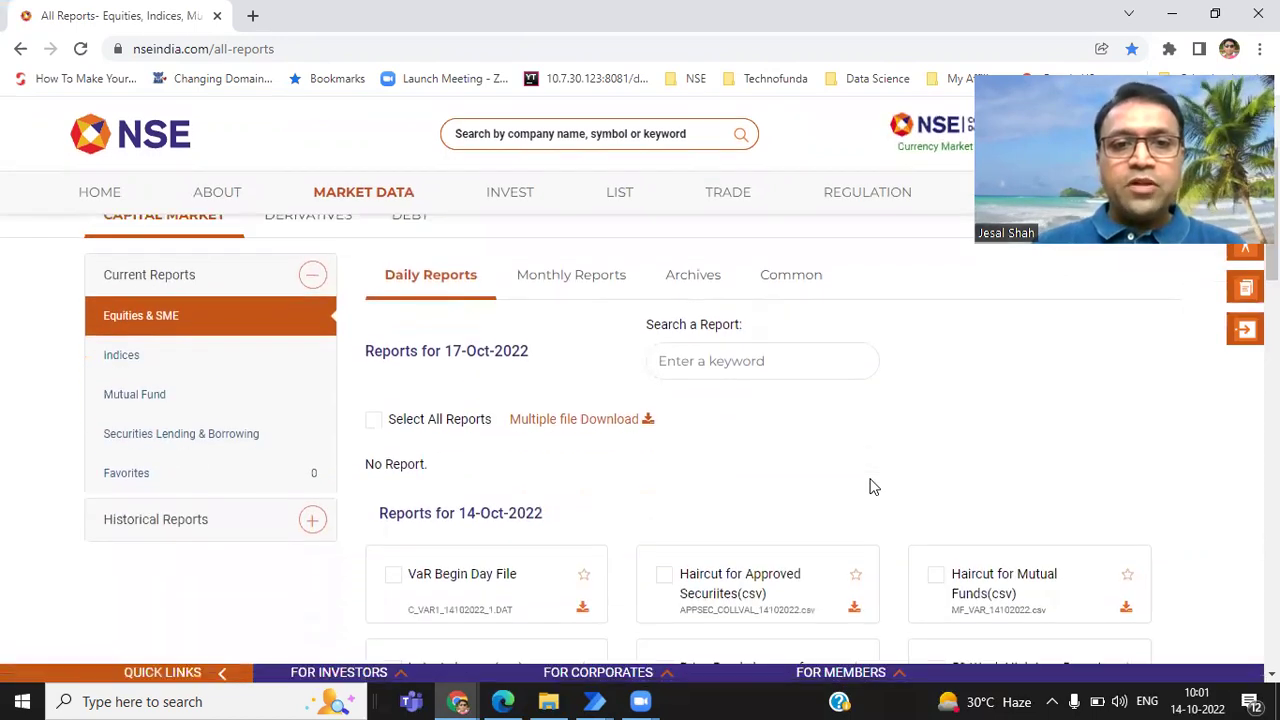
scroll(870, 486, "up", 2)
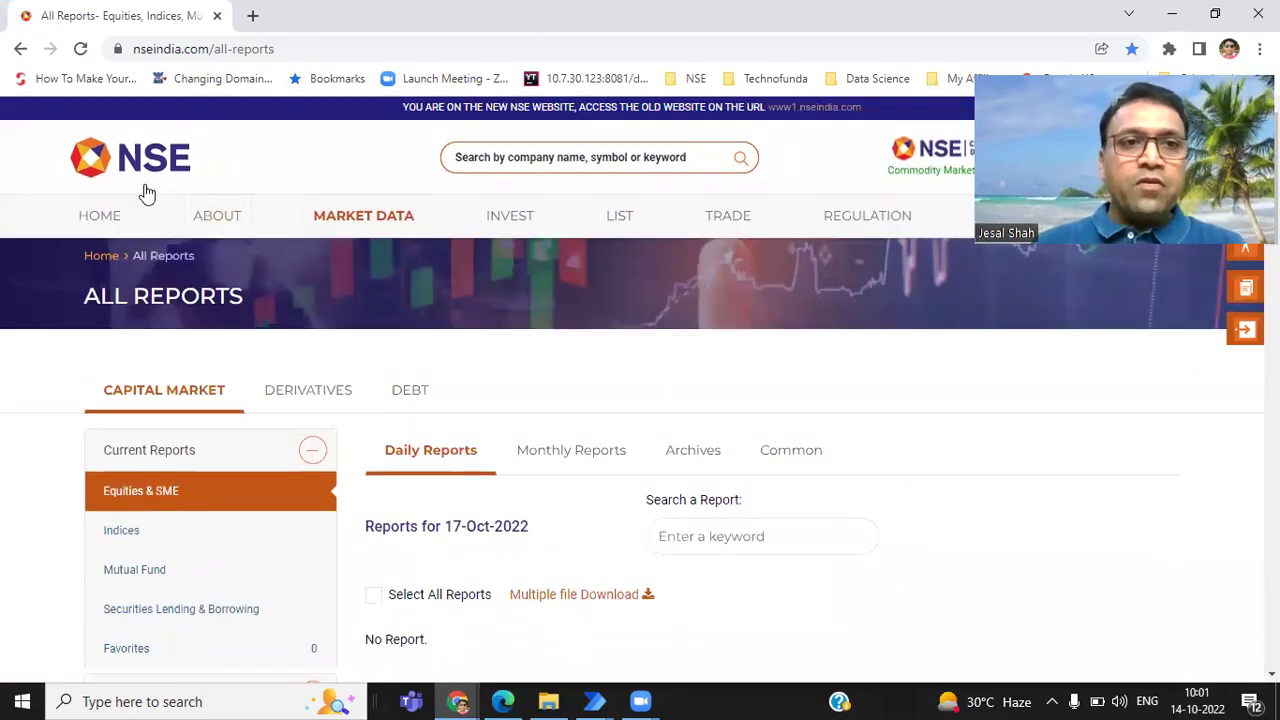
left_click(204, 49)
key("ctrl+c")
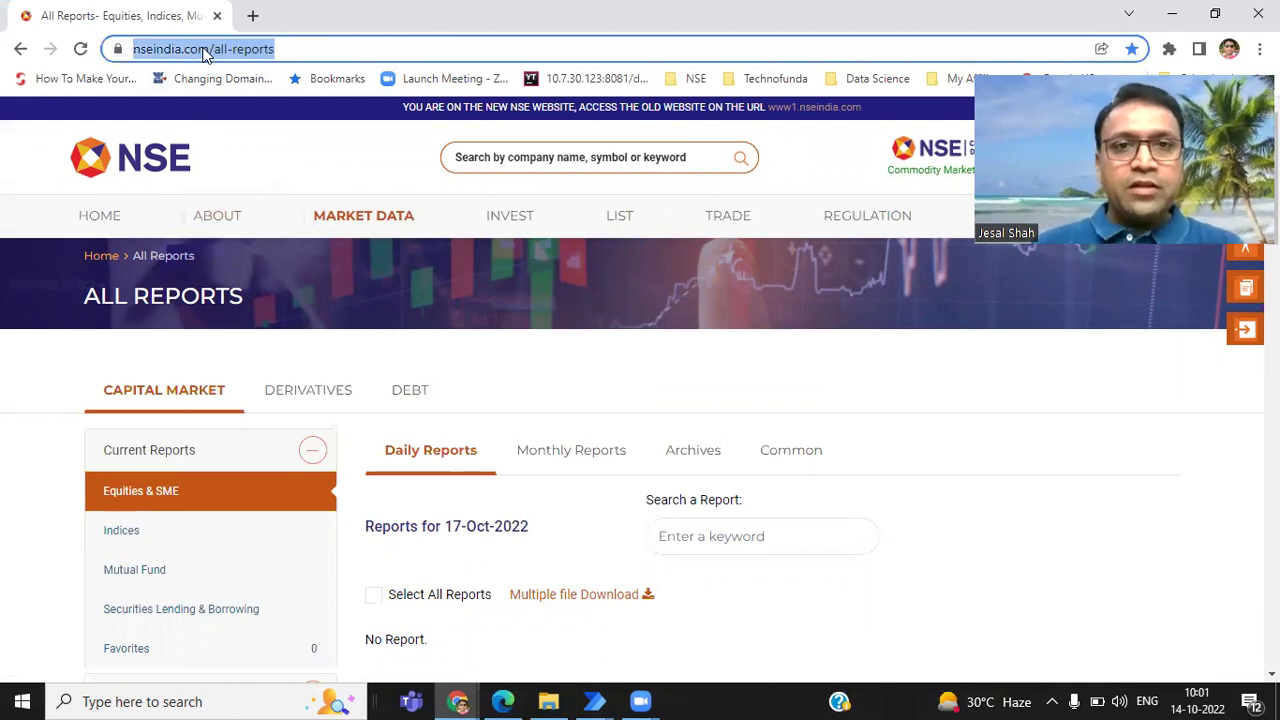
key("alt+Tab")
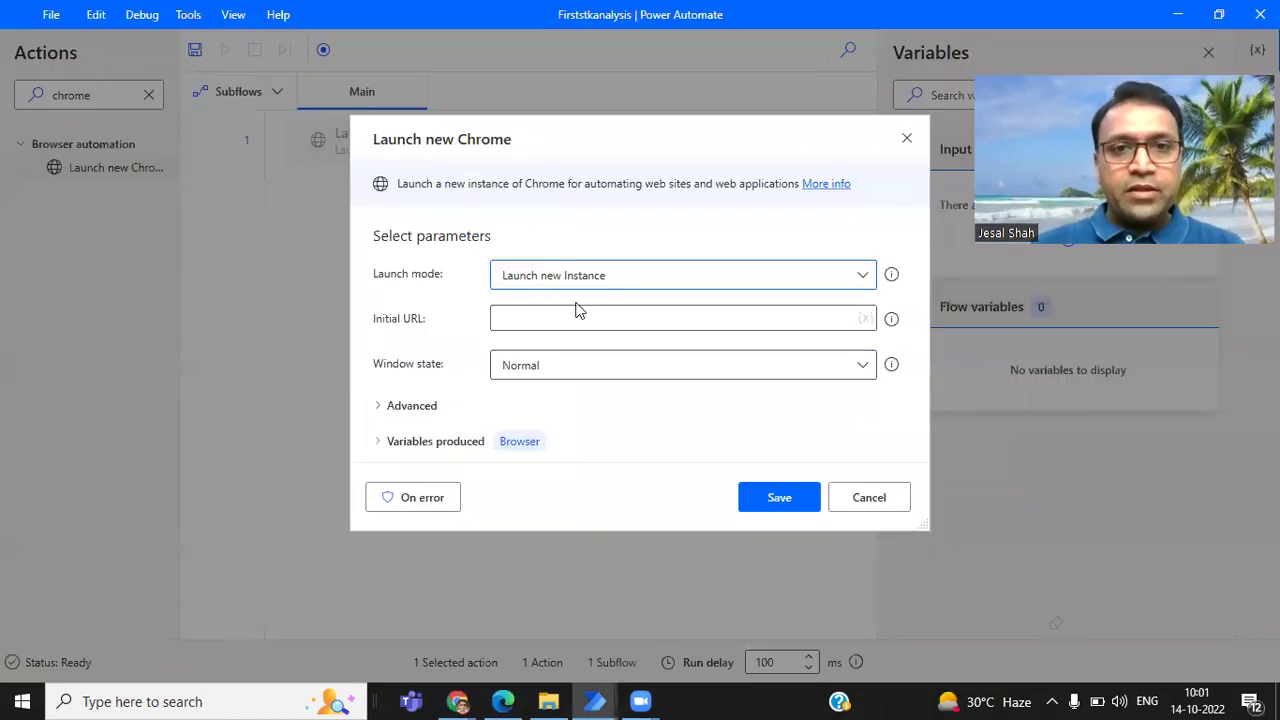
left_click(575, 318)
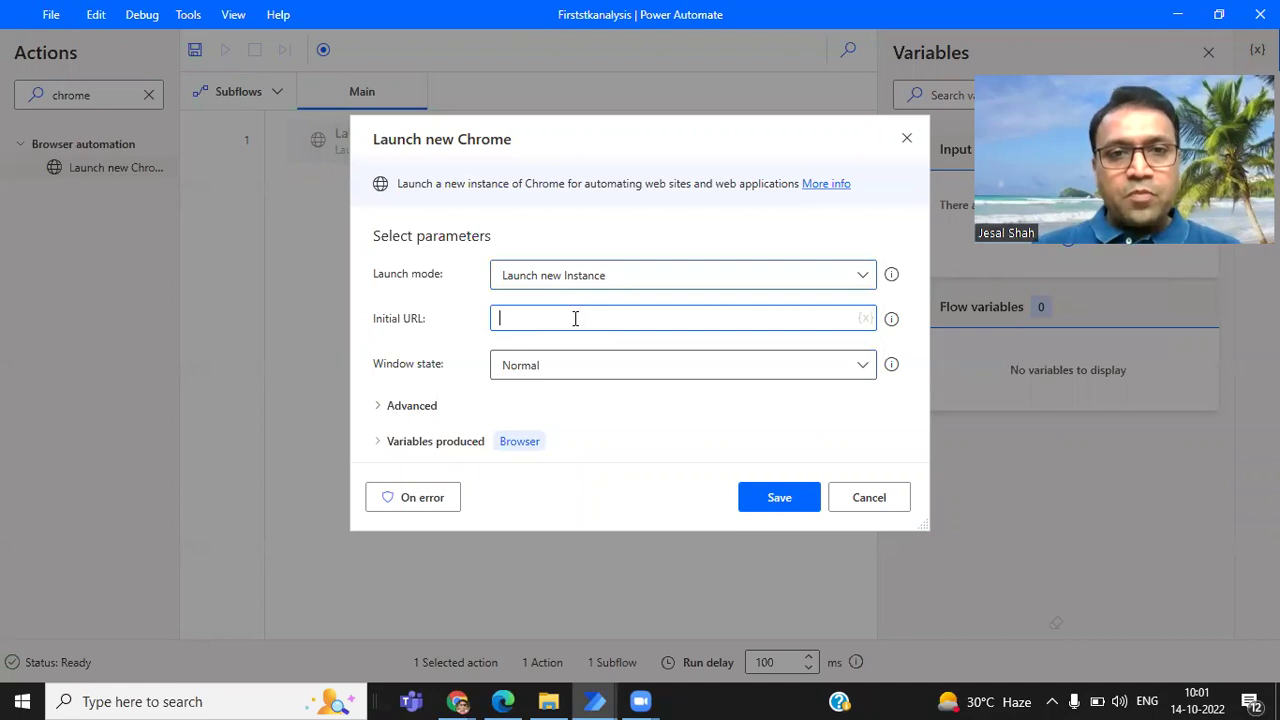
key("ctrl+v")
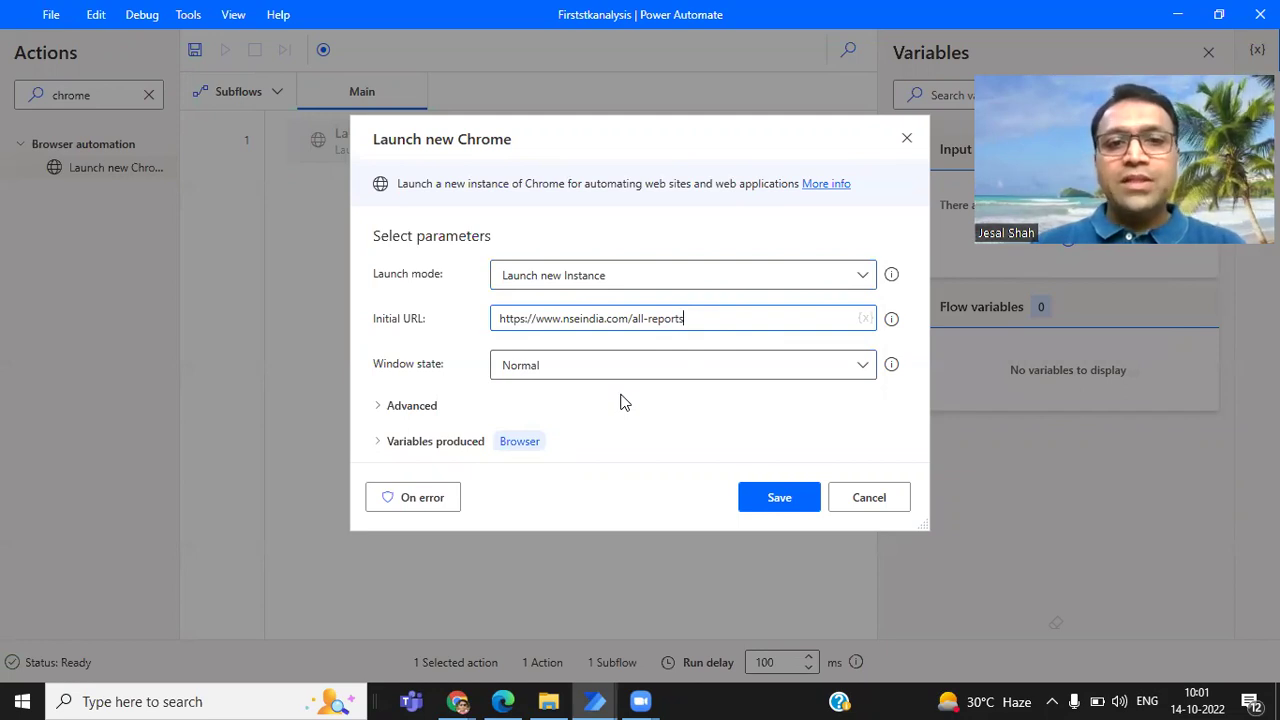
left_click(601, 367)
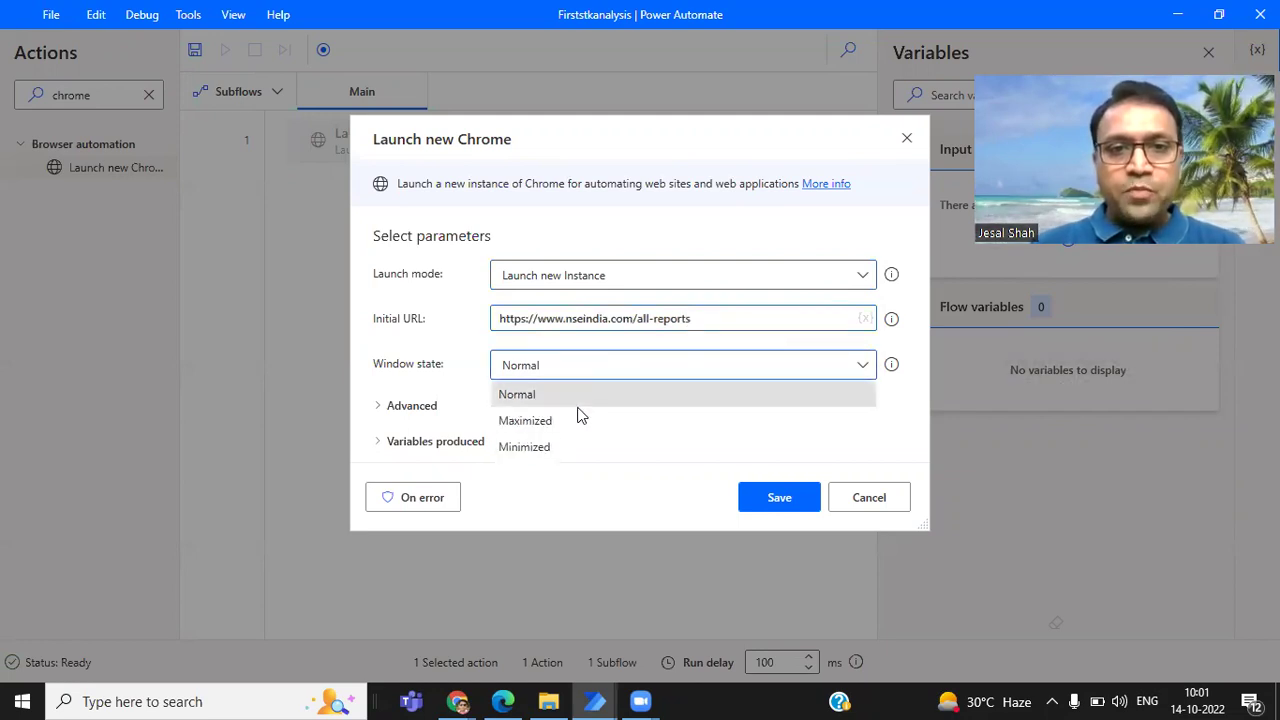
left_click(564, 421)
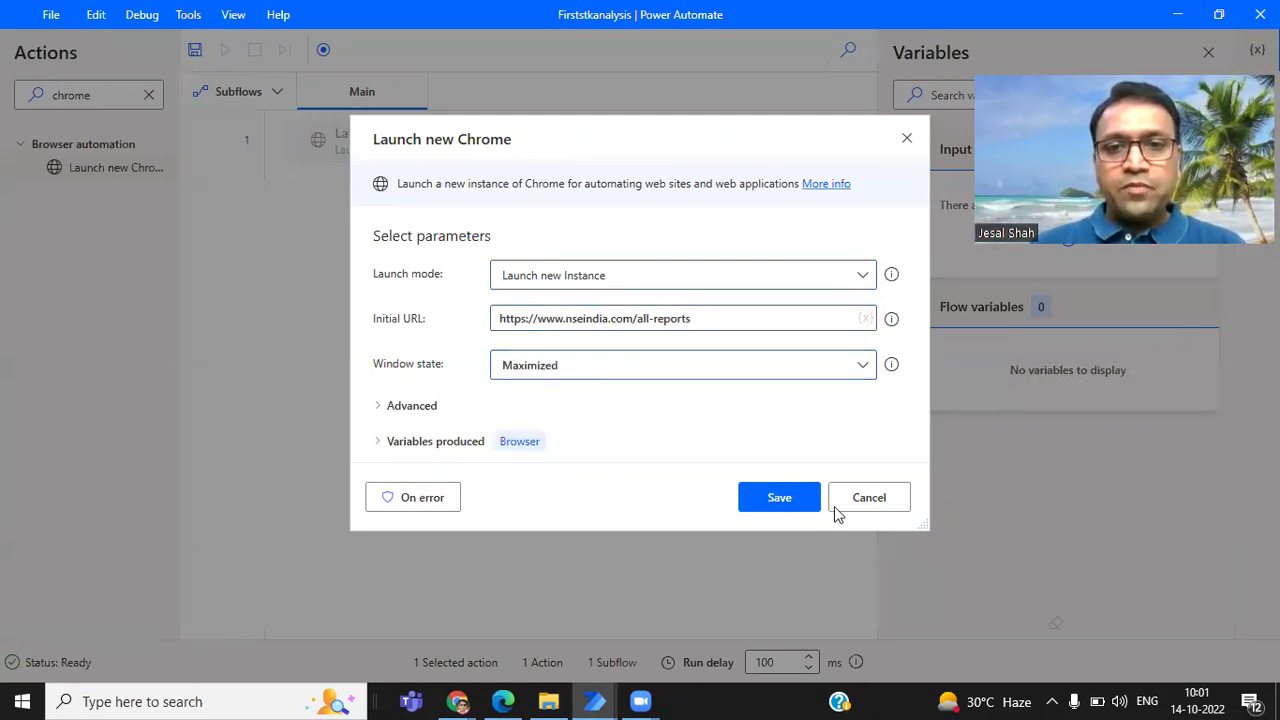
left_click(792, 506)
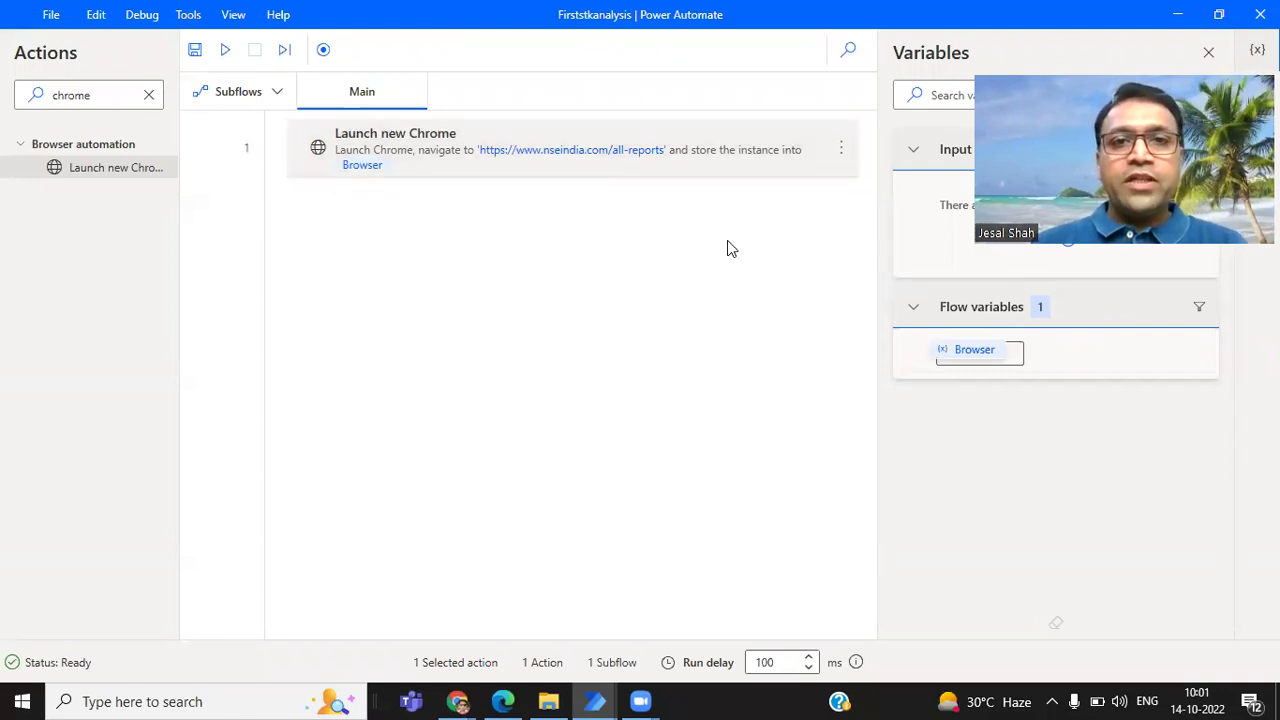
Test-run the one-action flow to open NSE All Reports in Chrome, then return to the designer
left_click(226, 53)
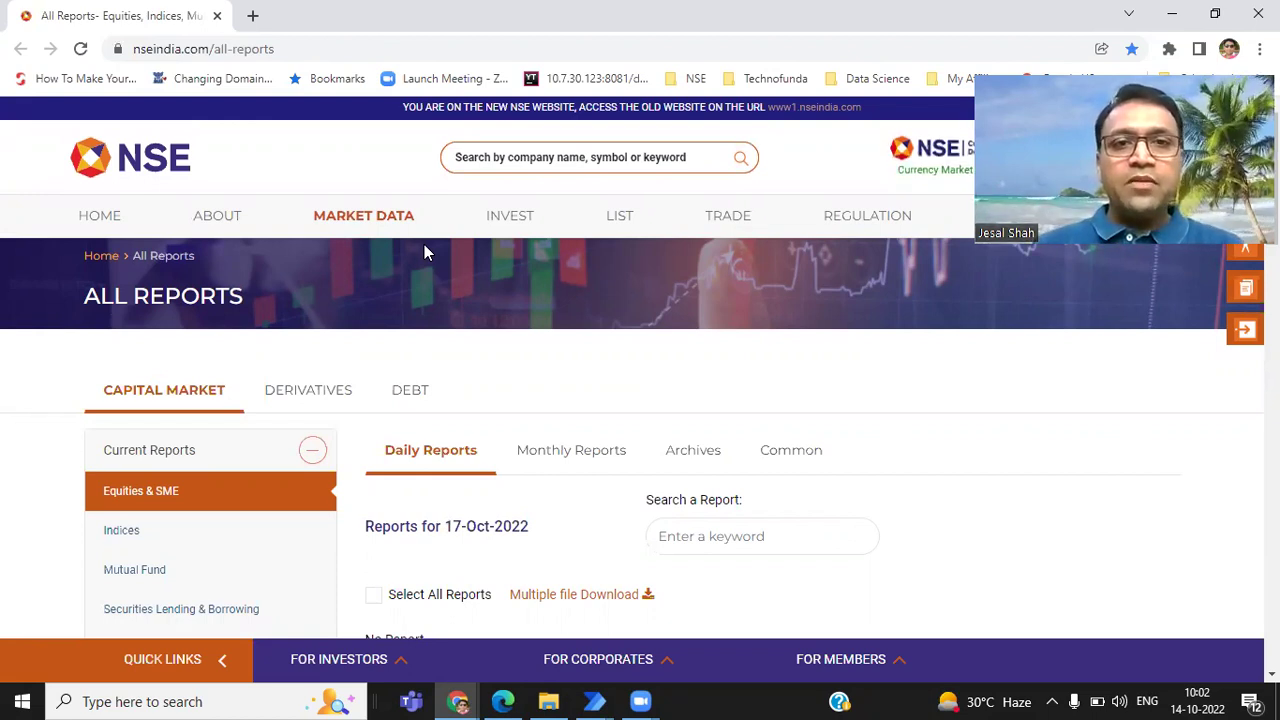
key("alt+Tab")
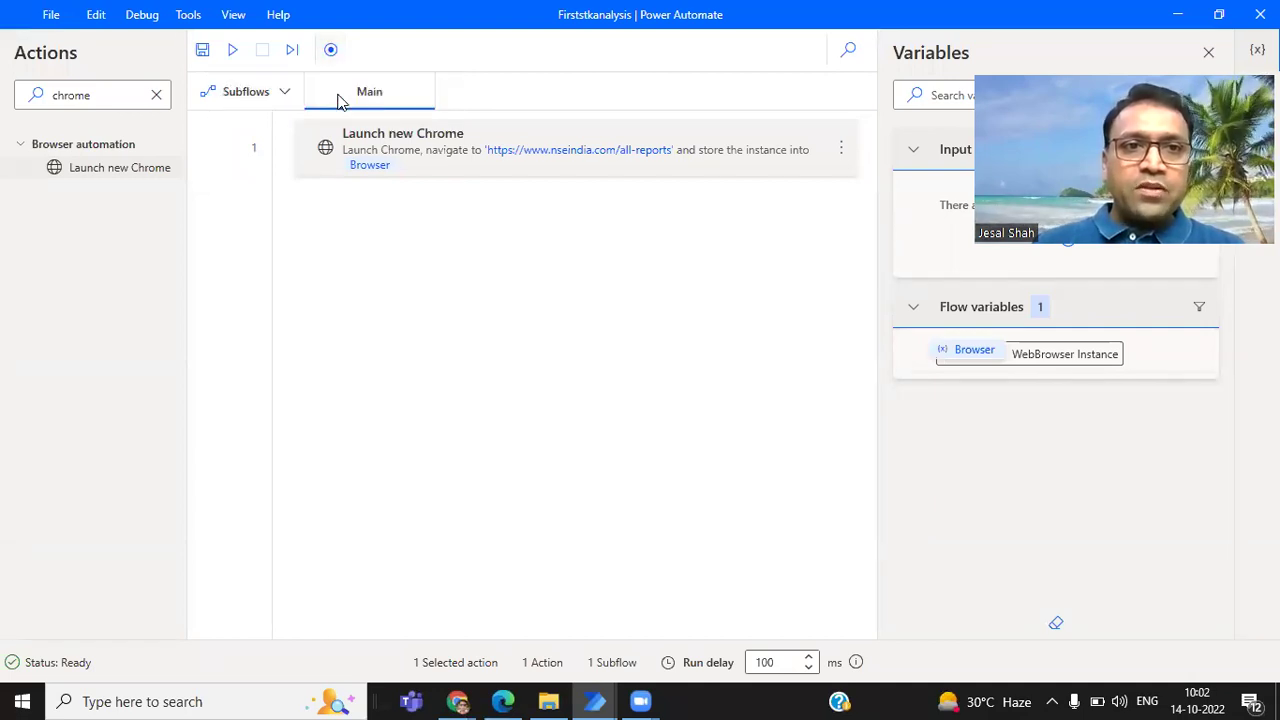
left_click(330, 49)
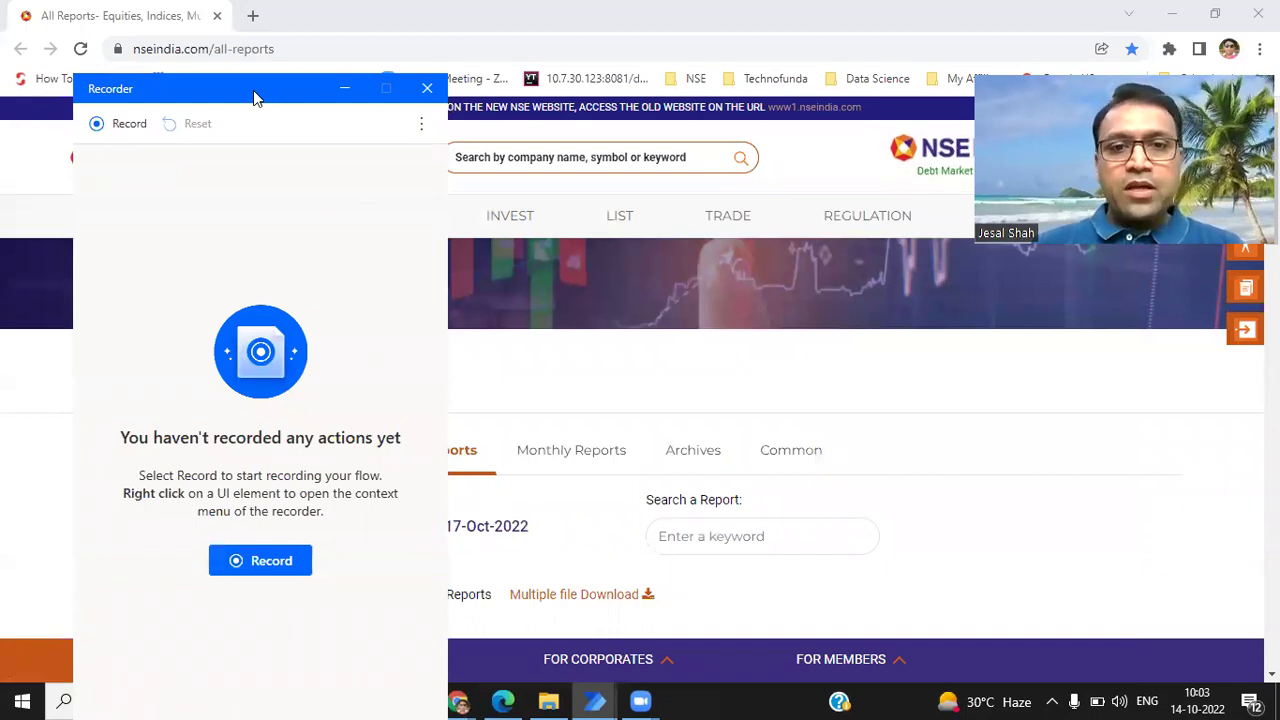
left_click_drag(253, 90, 214, 80)
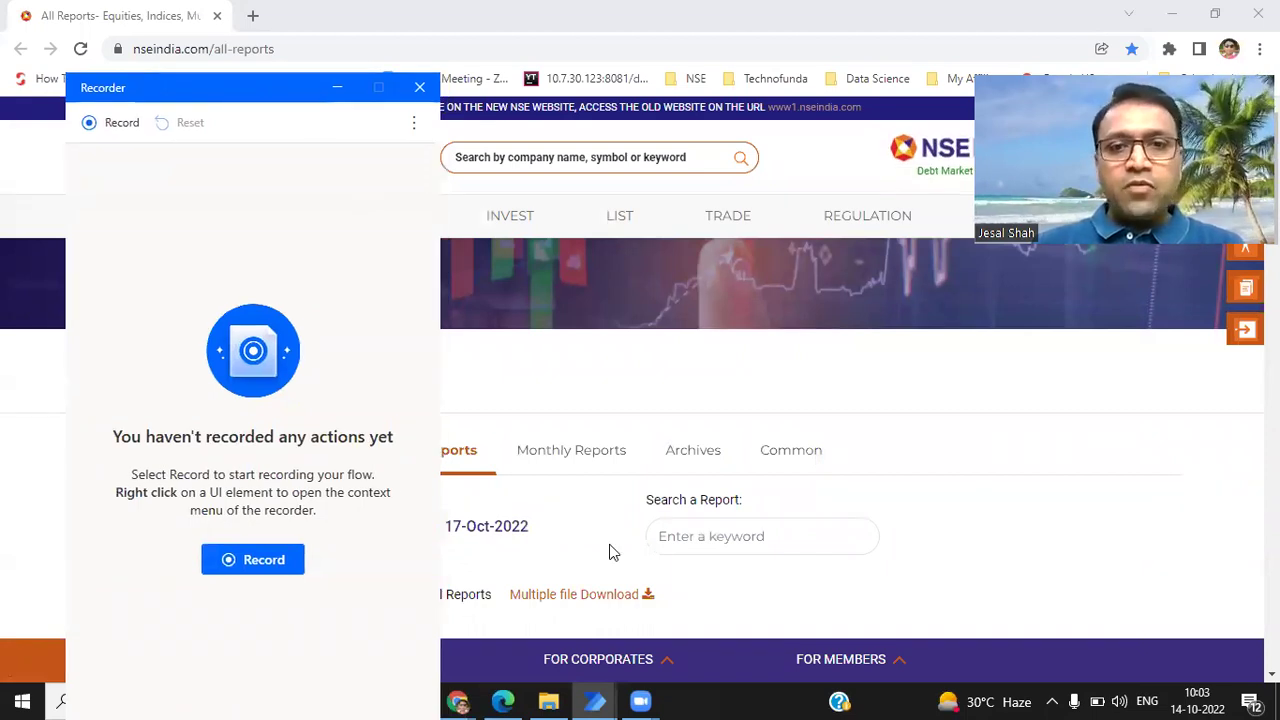
left_click(720, 536)
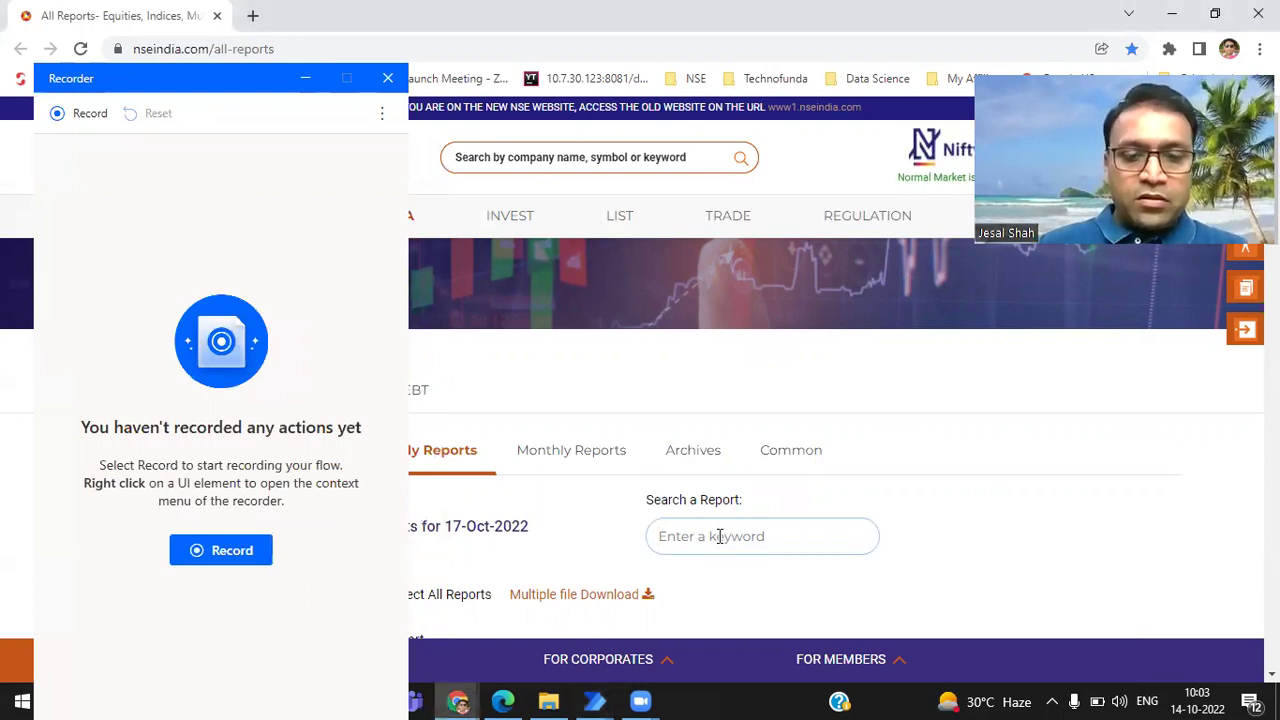
type("full bhavcopy")
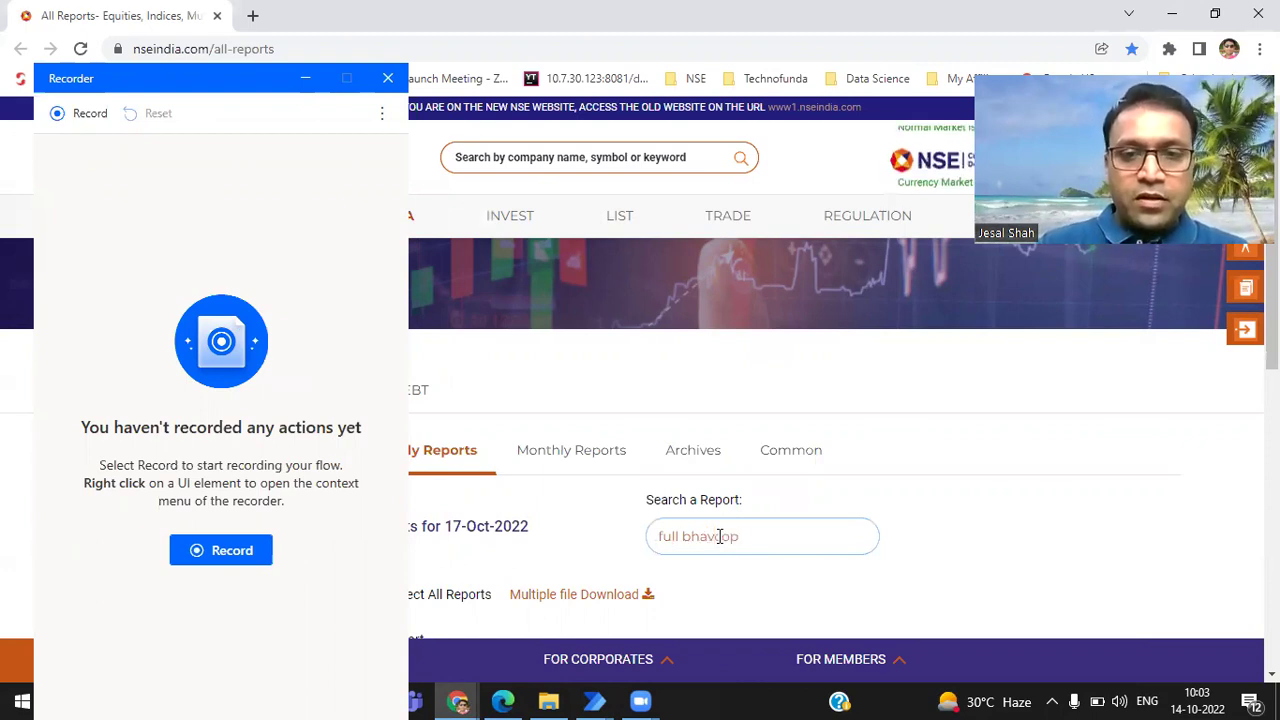
key("BackSpace")
key("BackSpace")
key("BackSpace")
key("BackSpace")
key("BackSpace")
key("BackSpace")
key("BackSpace")
key("BackSpace")
key("BackSpace")
key("BackSpace")
key("BackSpace")
key("BackSpace")
key("BackSpace")
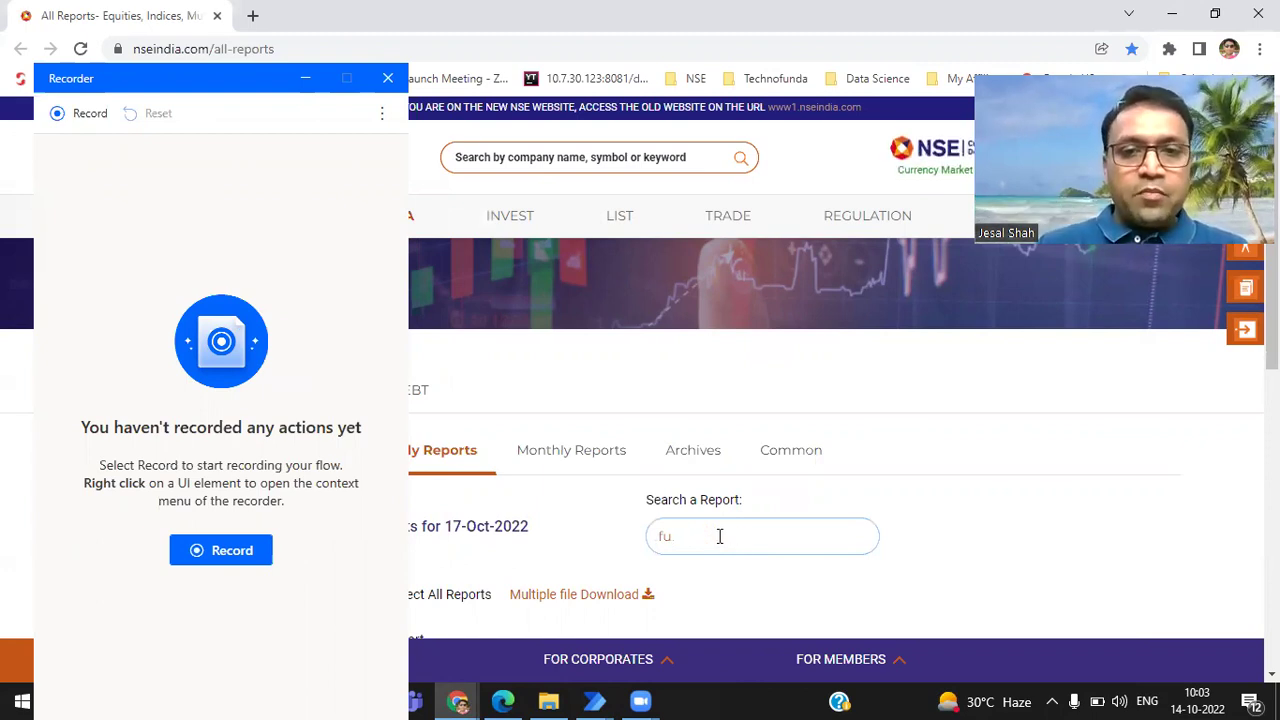
Start recording and search the NSE reports page for 'Full bhavcopy'
left_click(90, 115)
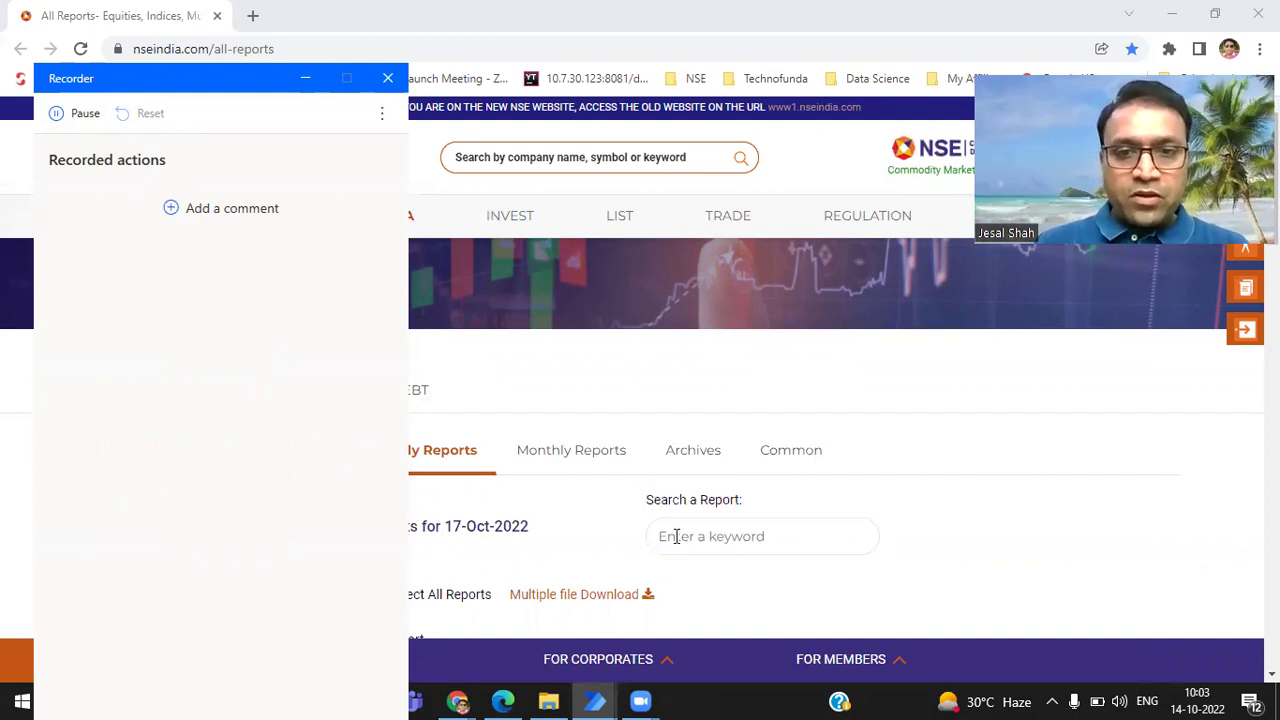
left_click(684, 528)
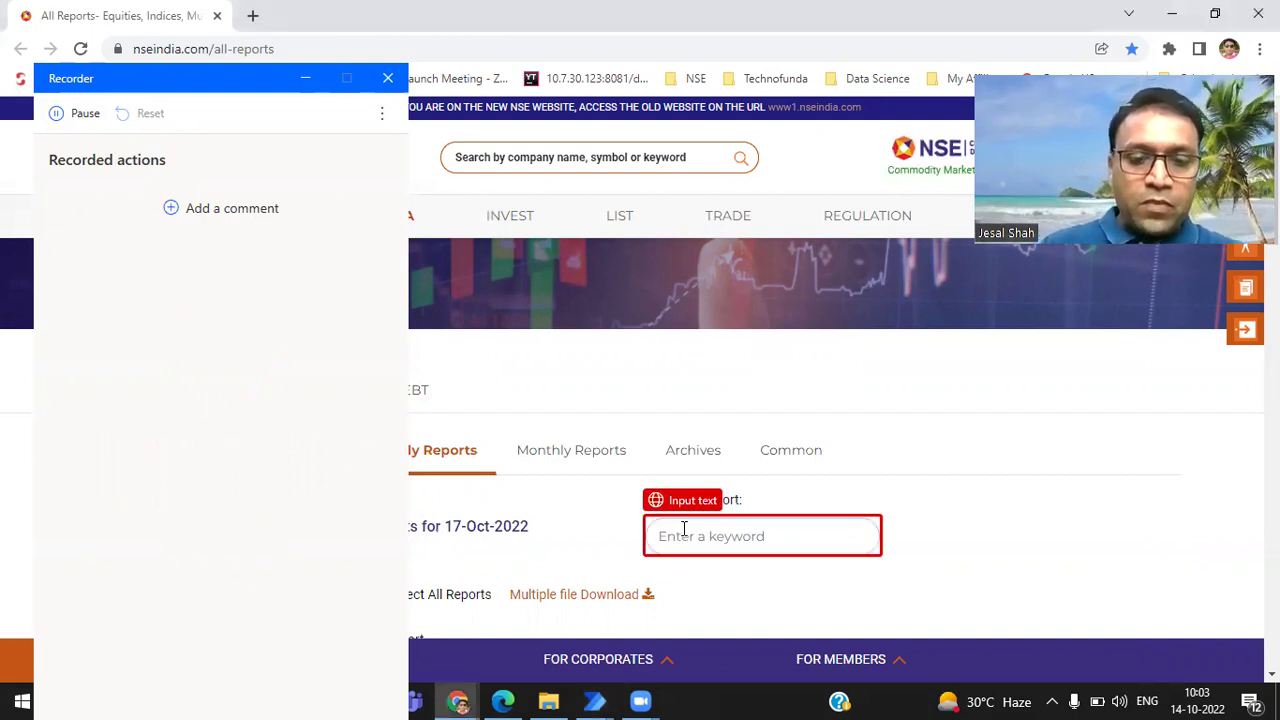
type("Full bhavcopy")
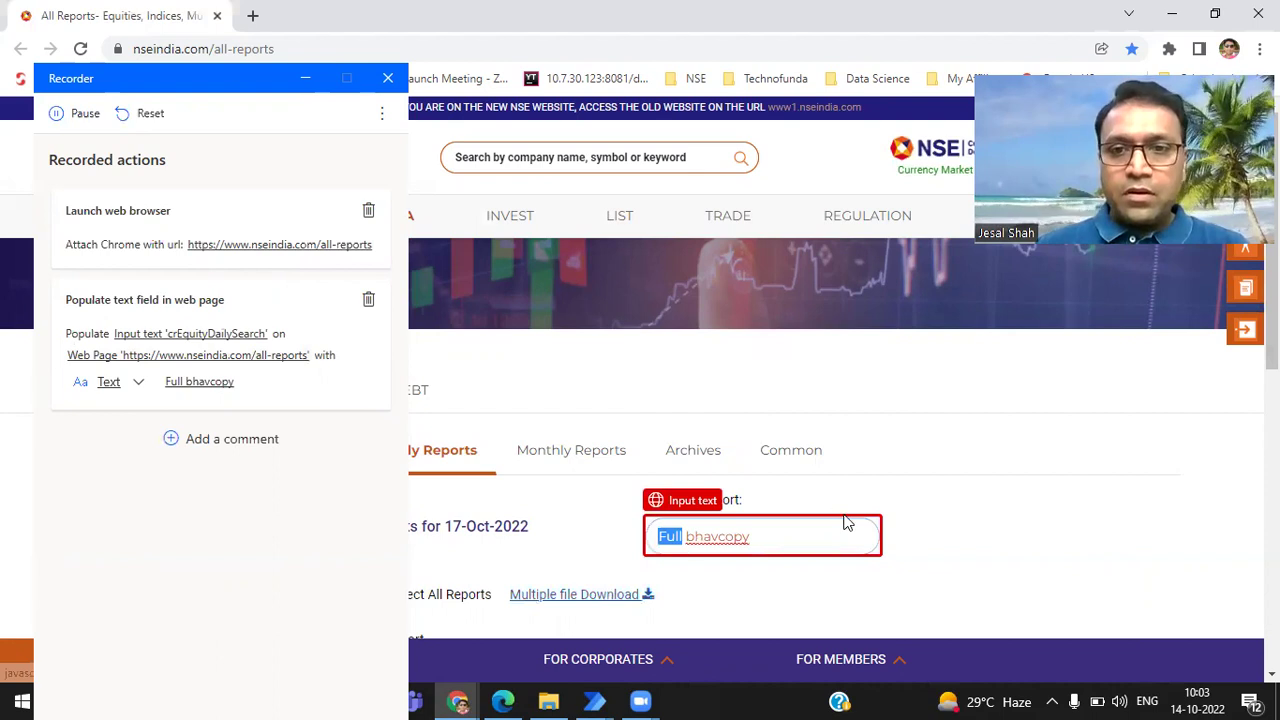
scroll(845, 522, "down", 2)
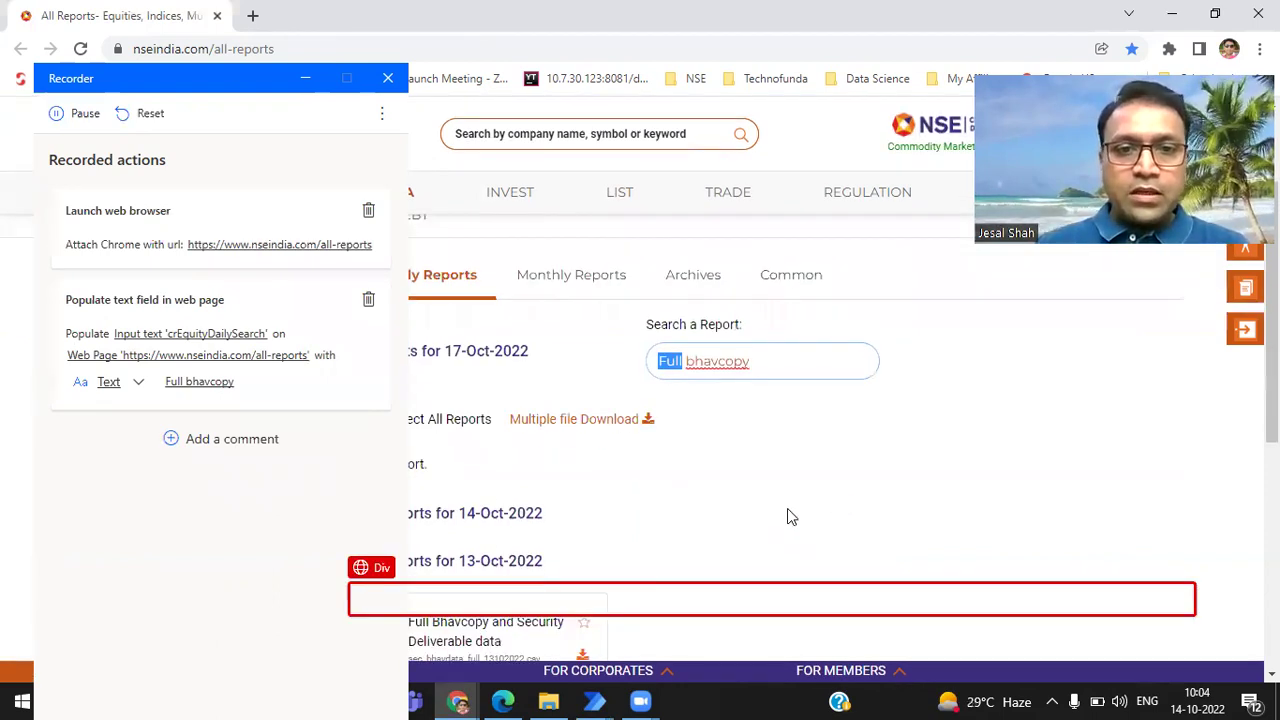
scroll(788, 510, "down", 2)
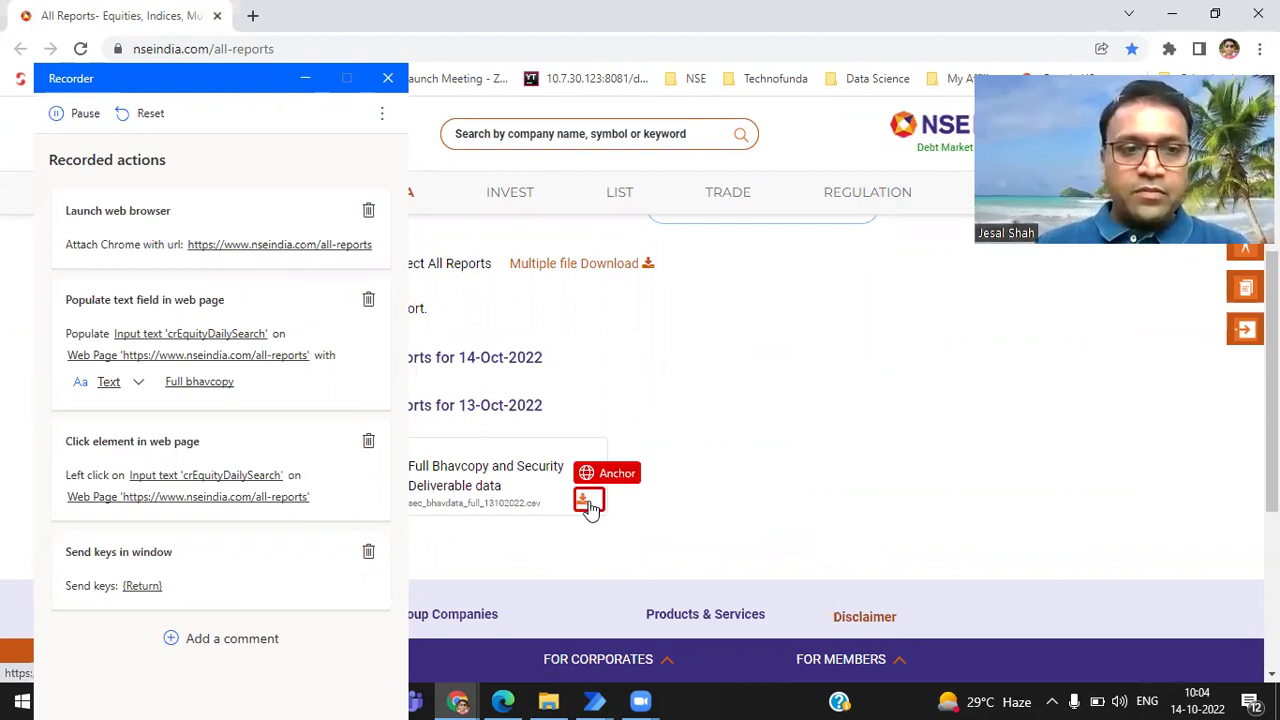
Download the 13-Oct-2022 full bhavcopy, open the CSV in Excel, and pause recording
left_click(589, 507)
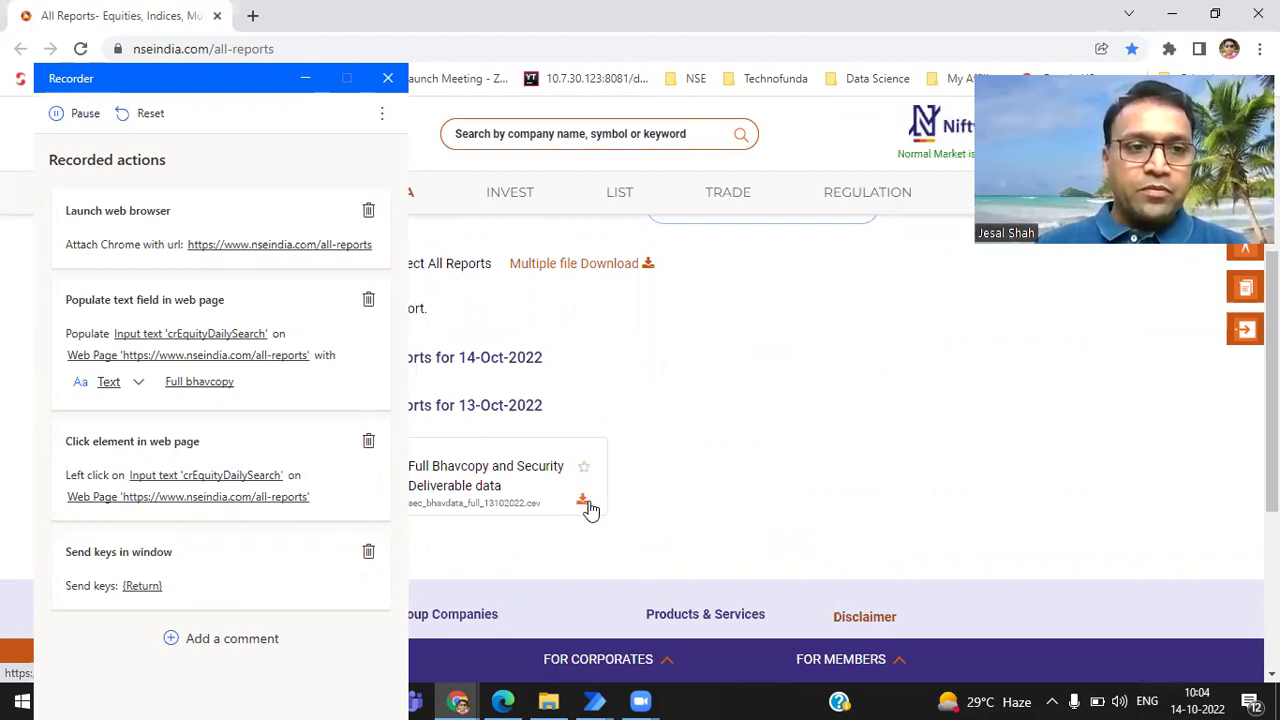
left_click(589, 507)
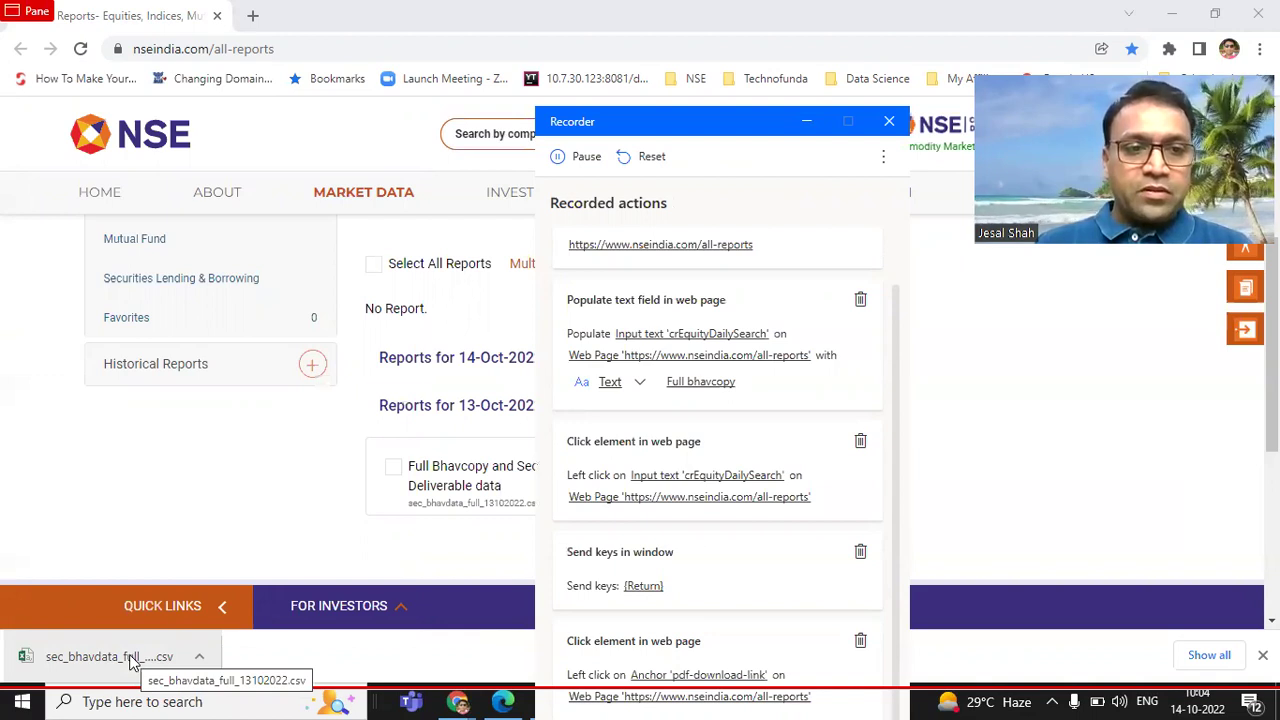
left_click(133, 660)
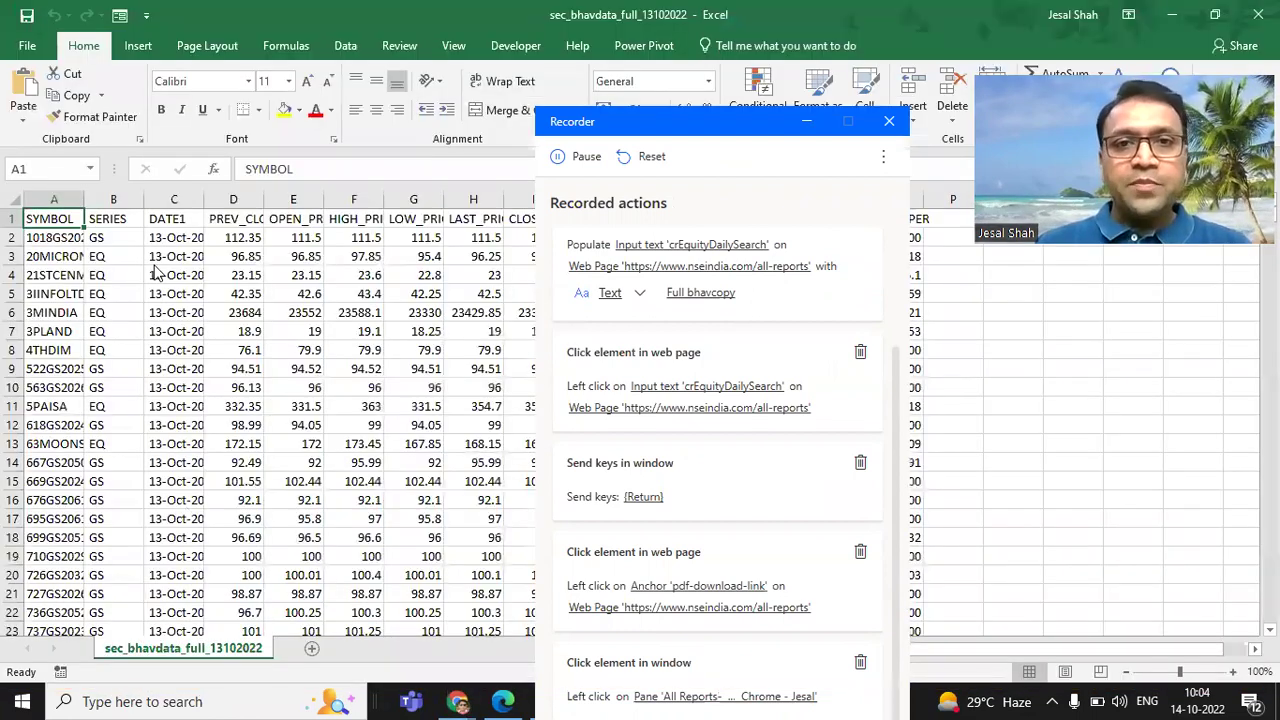
left_click_drag(657, 140, 830, 133)
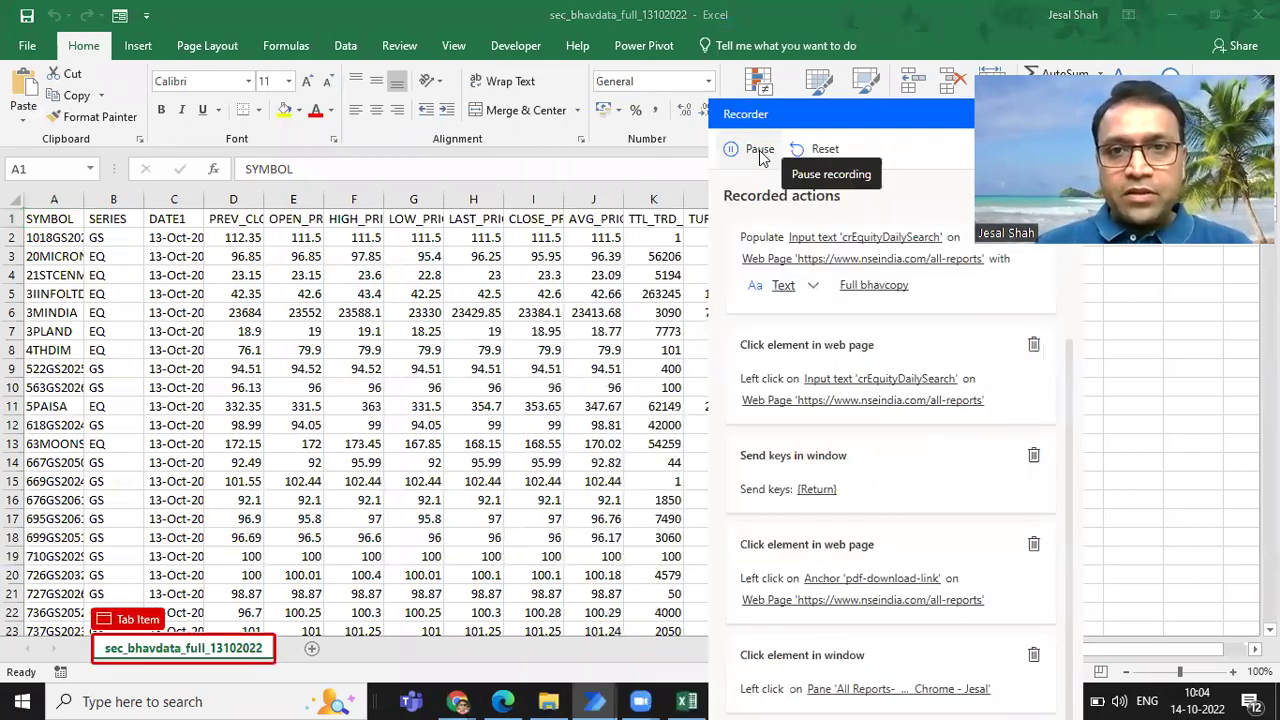
left_click(760, 158)
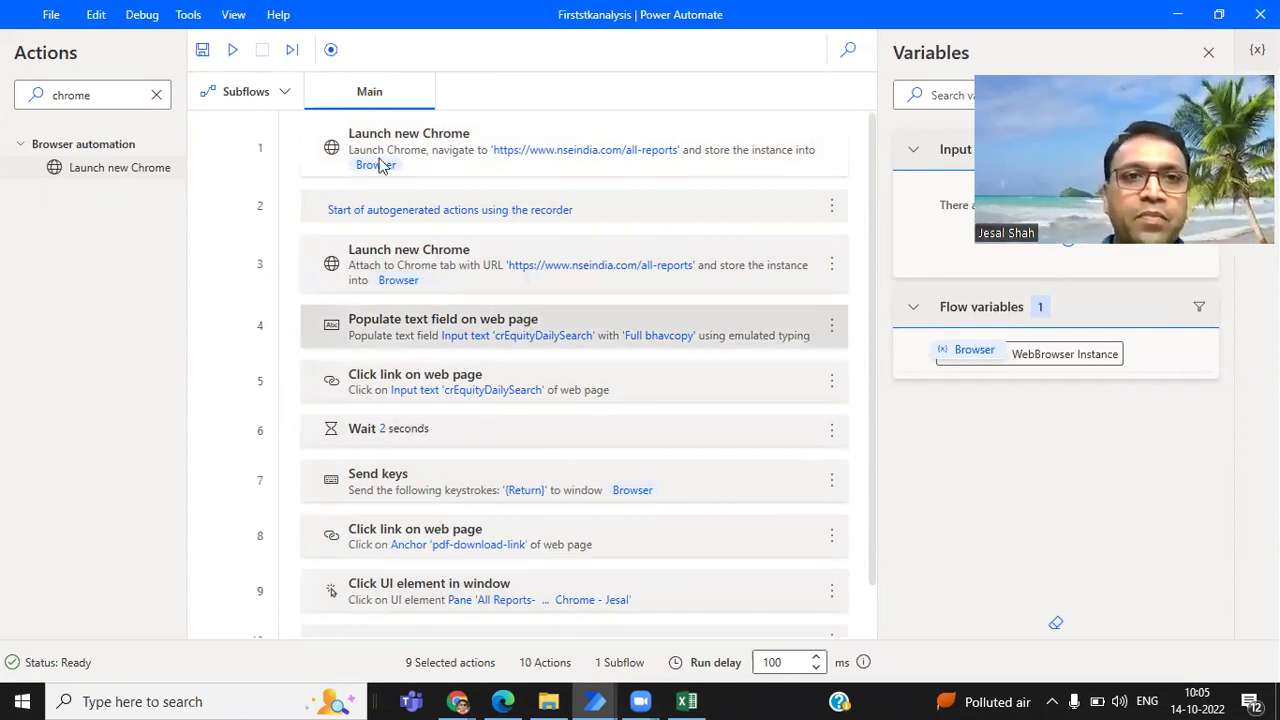
Run the flow to re-download the 13-Oct-2022 bhavcopy and open sec_bhavdata_full_13102022 (1) in Excel
left_click(232, 58)
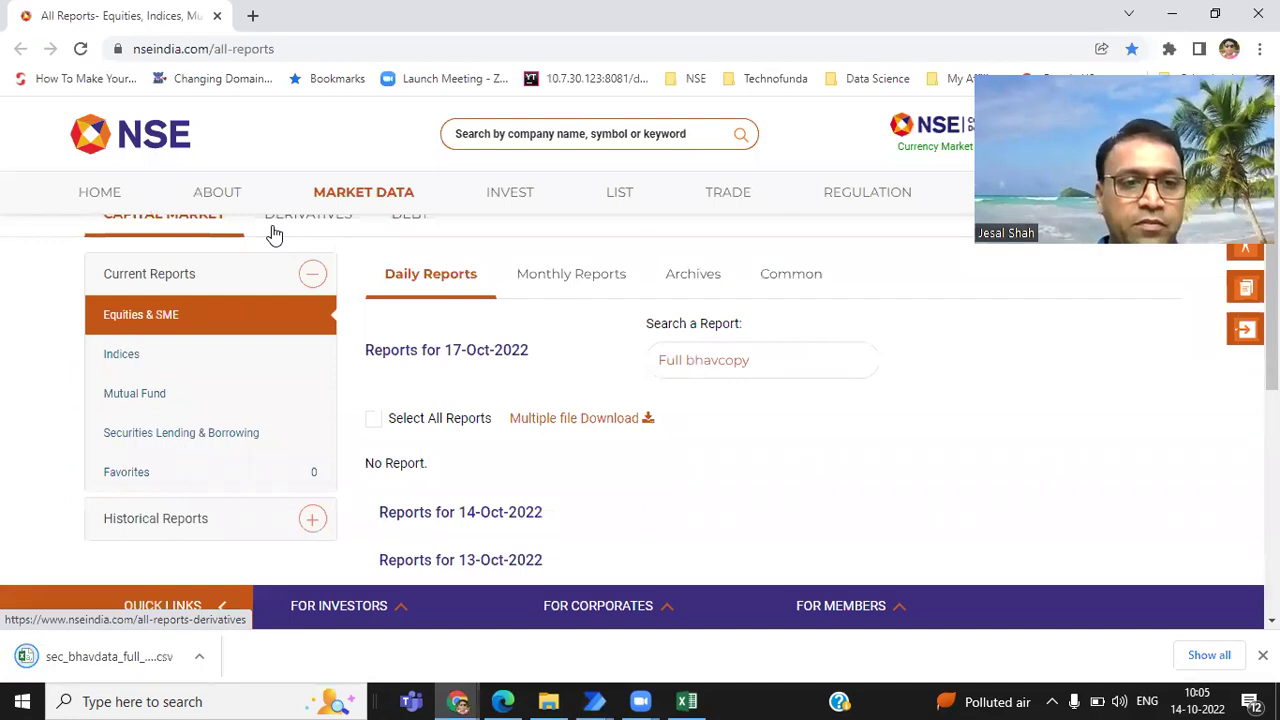
left_click(130, 662)
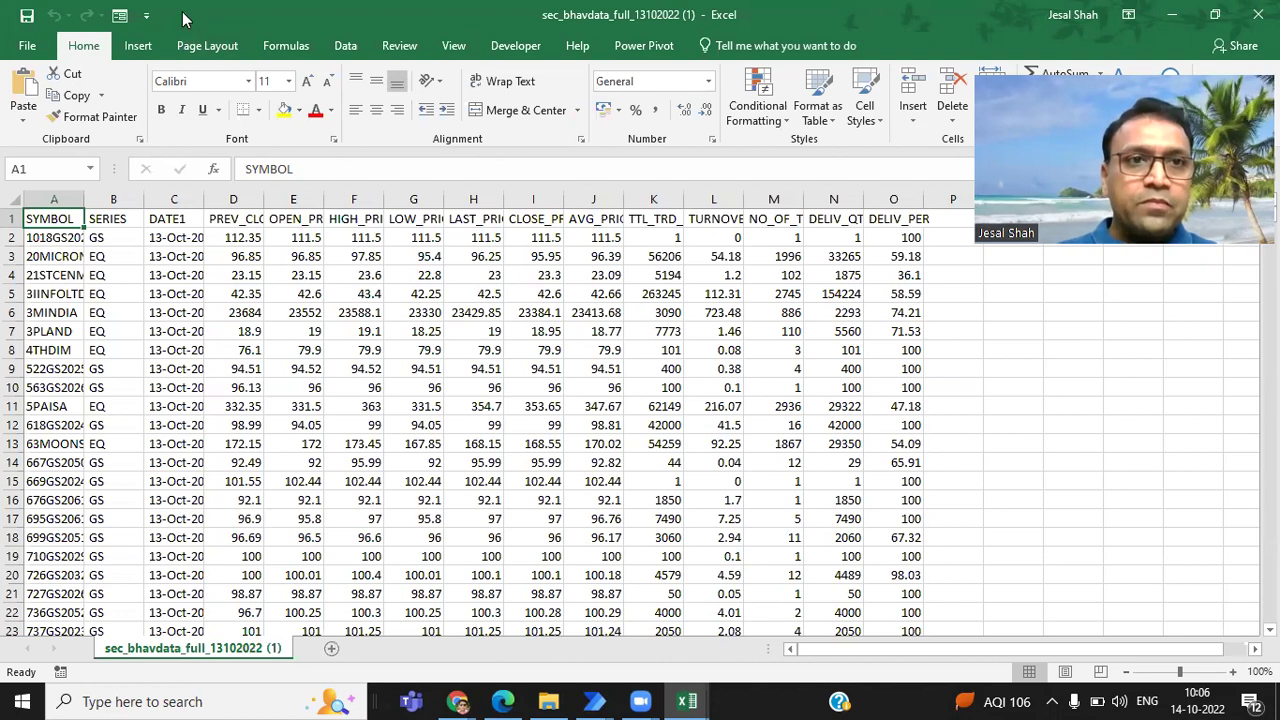
Check Developer > Macros to confirm no macros exist yet, then close the list
key("super+Down")
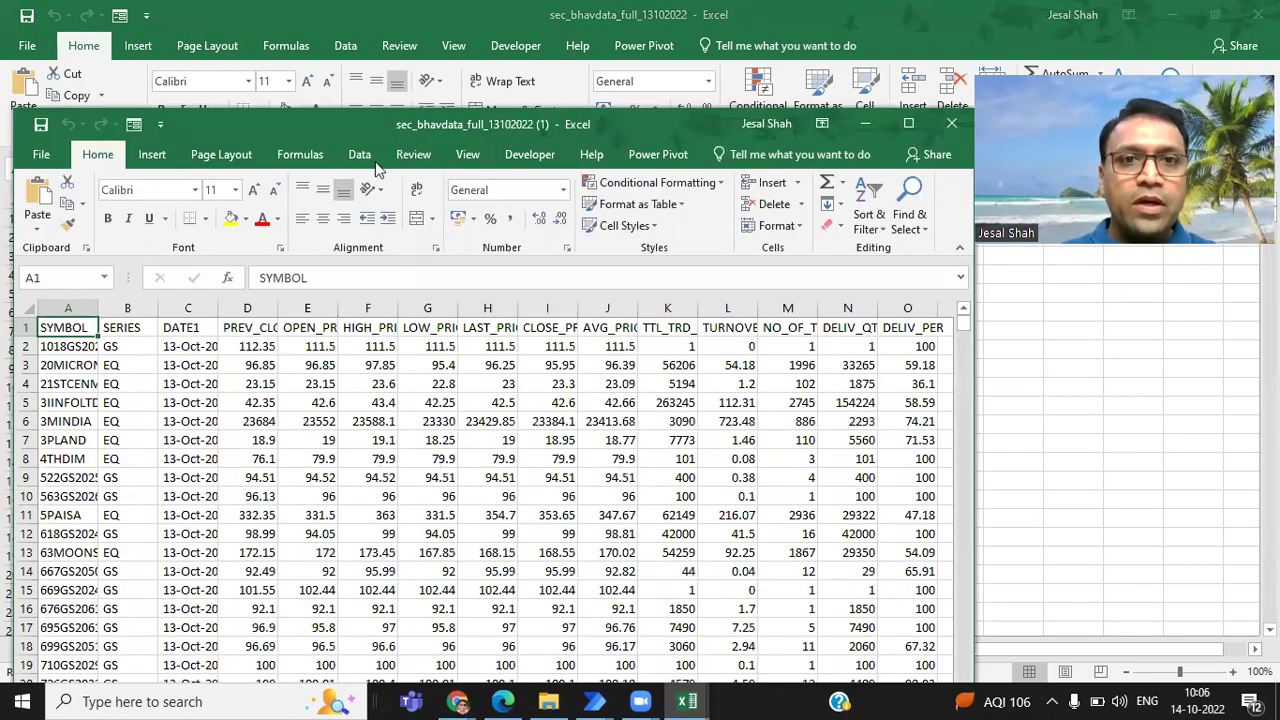
left_click(549, 160)
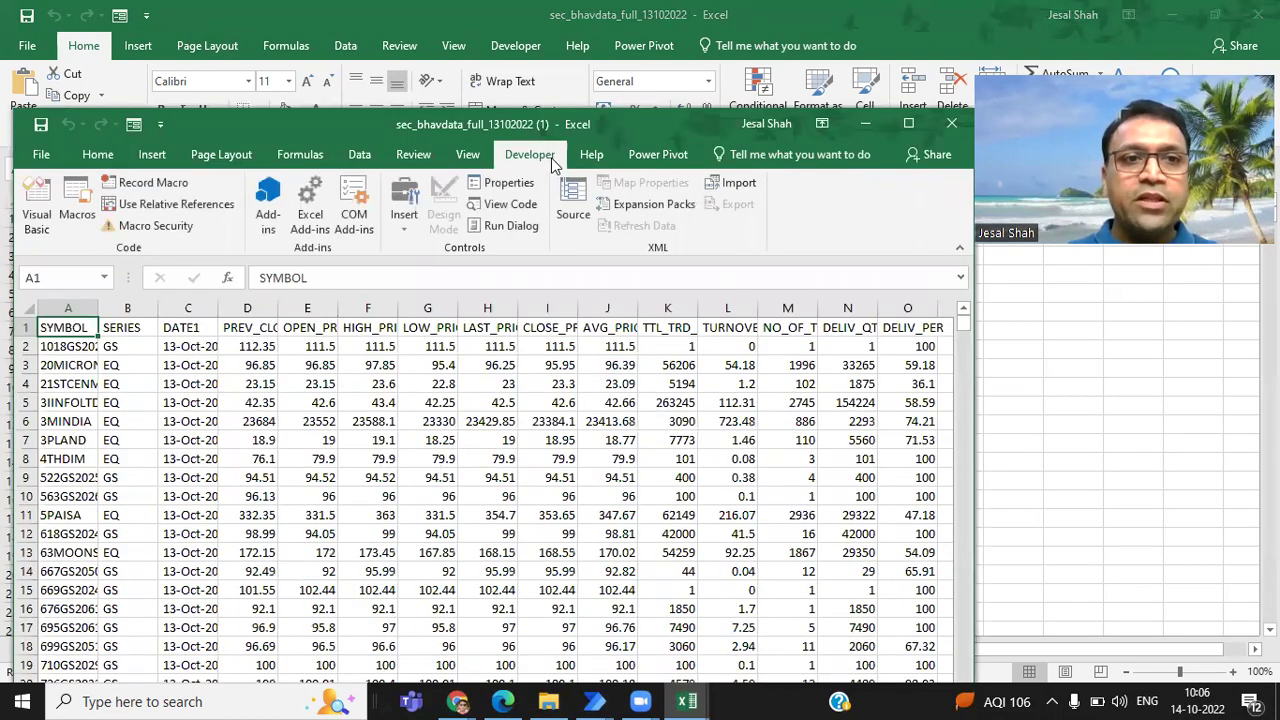
left_click(79, 205)
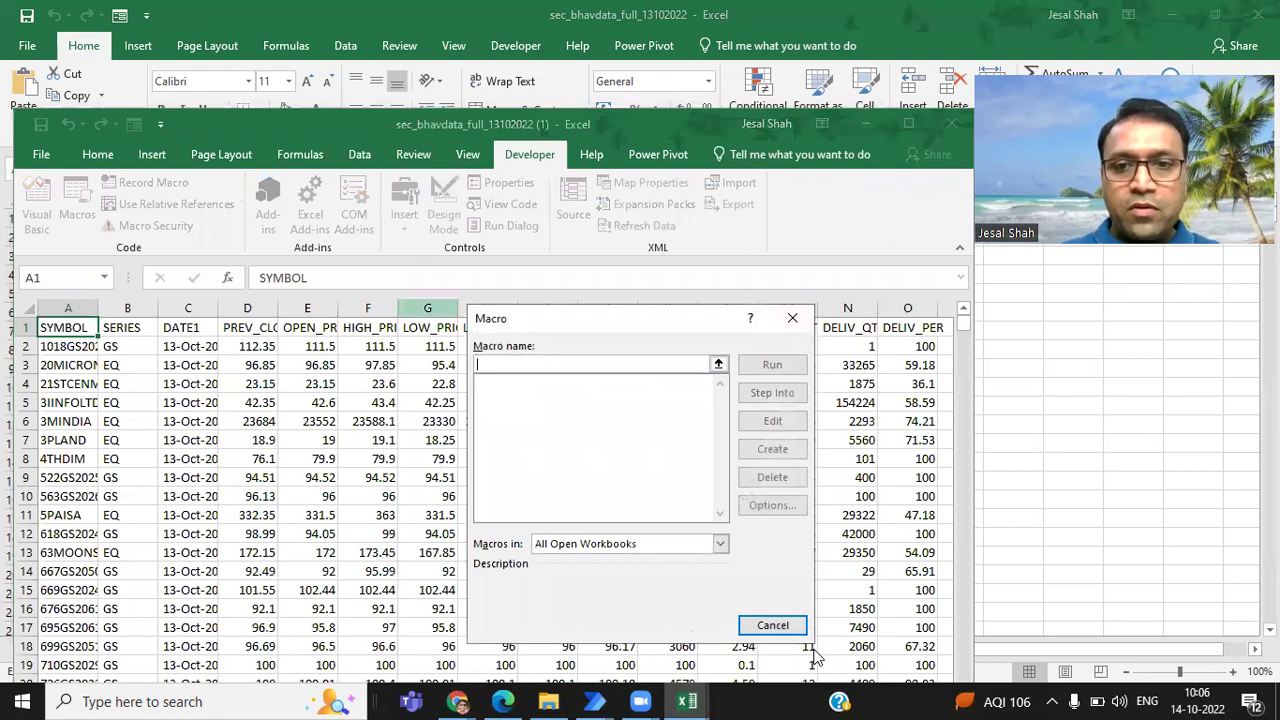
left_click(772, 625)
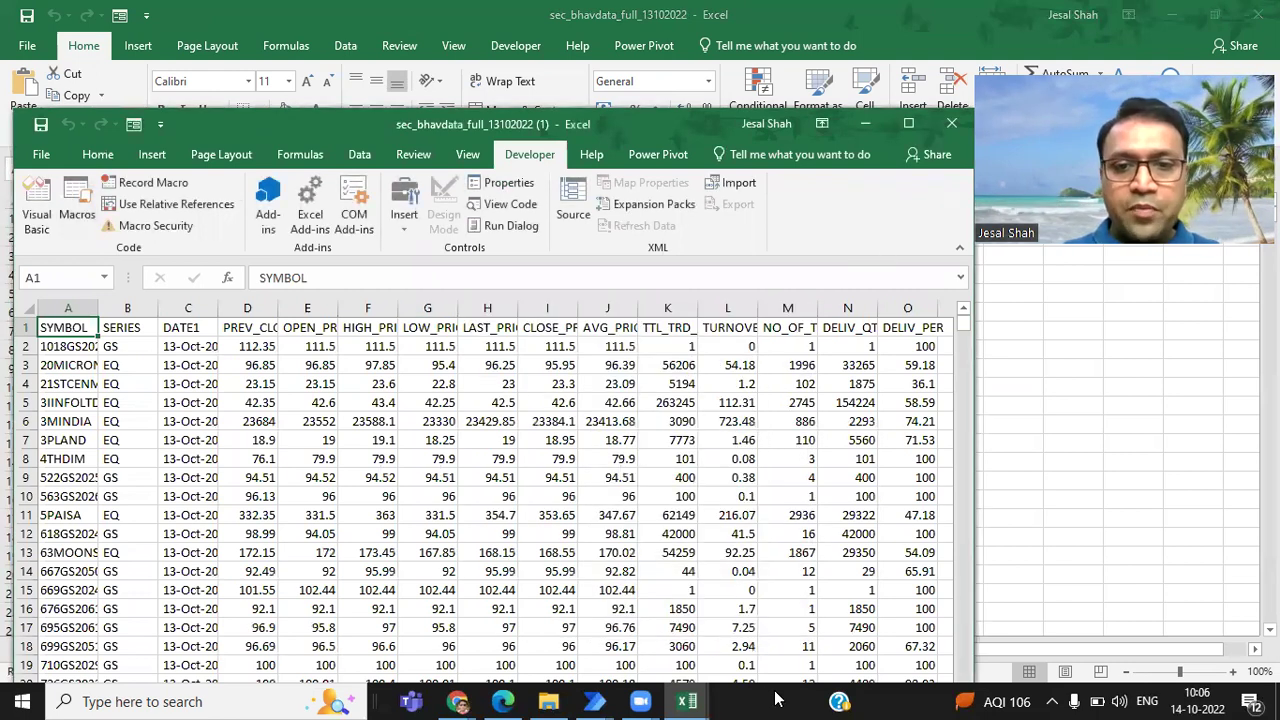
Switch to the sec_bhavdata_full_13102022 (1) workbook and maximize its window
mouse_move(703, 703)
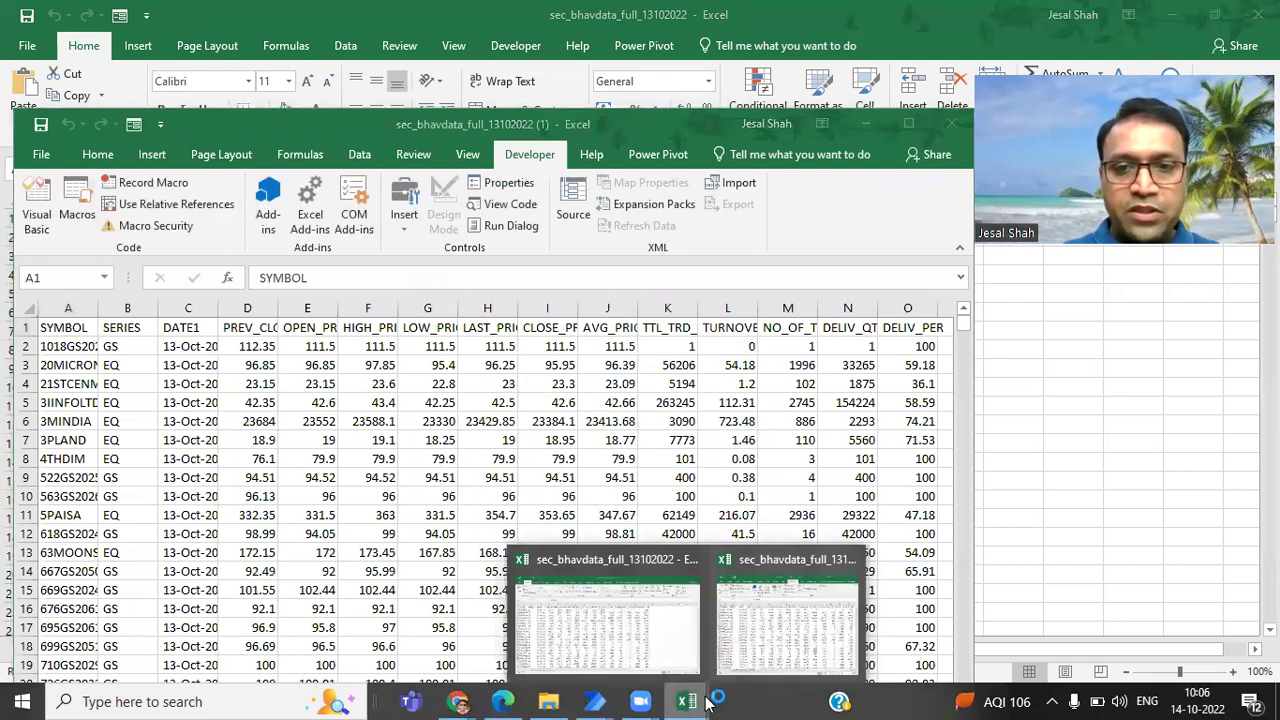
left_click(748, 626)
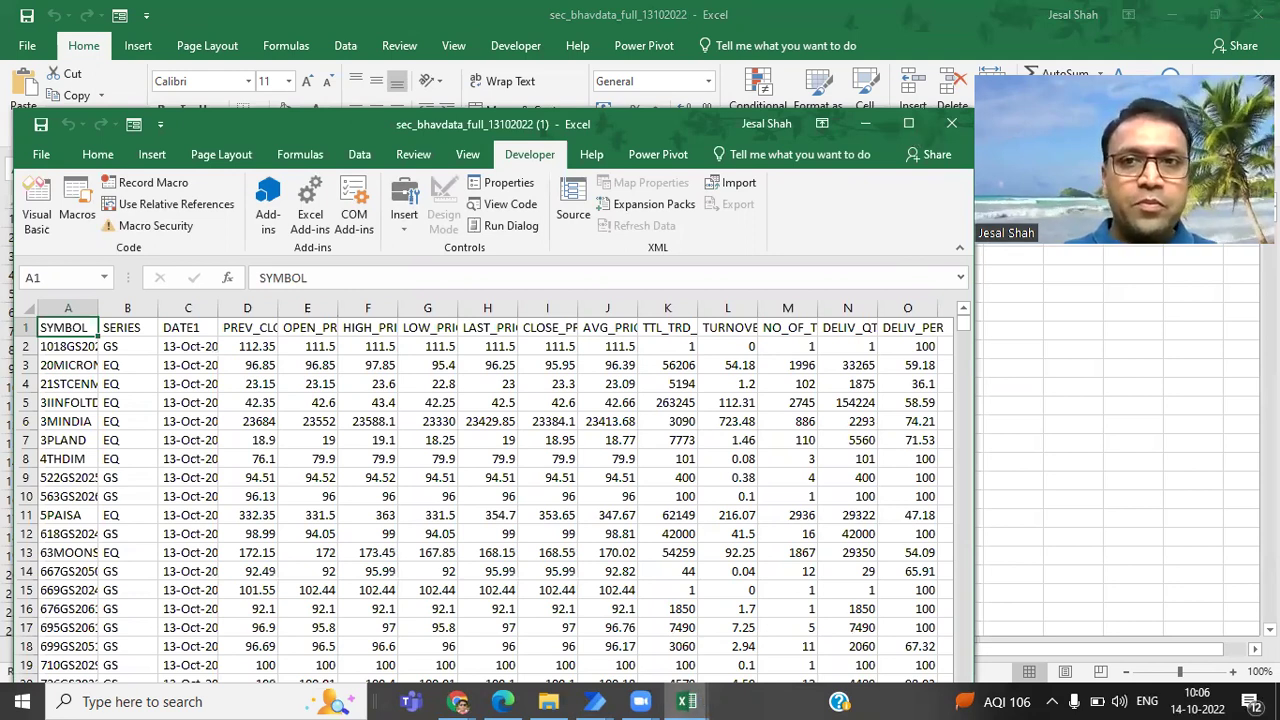
left_click(912, 126)
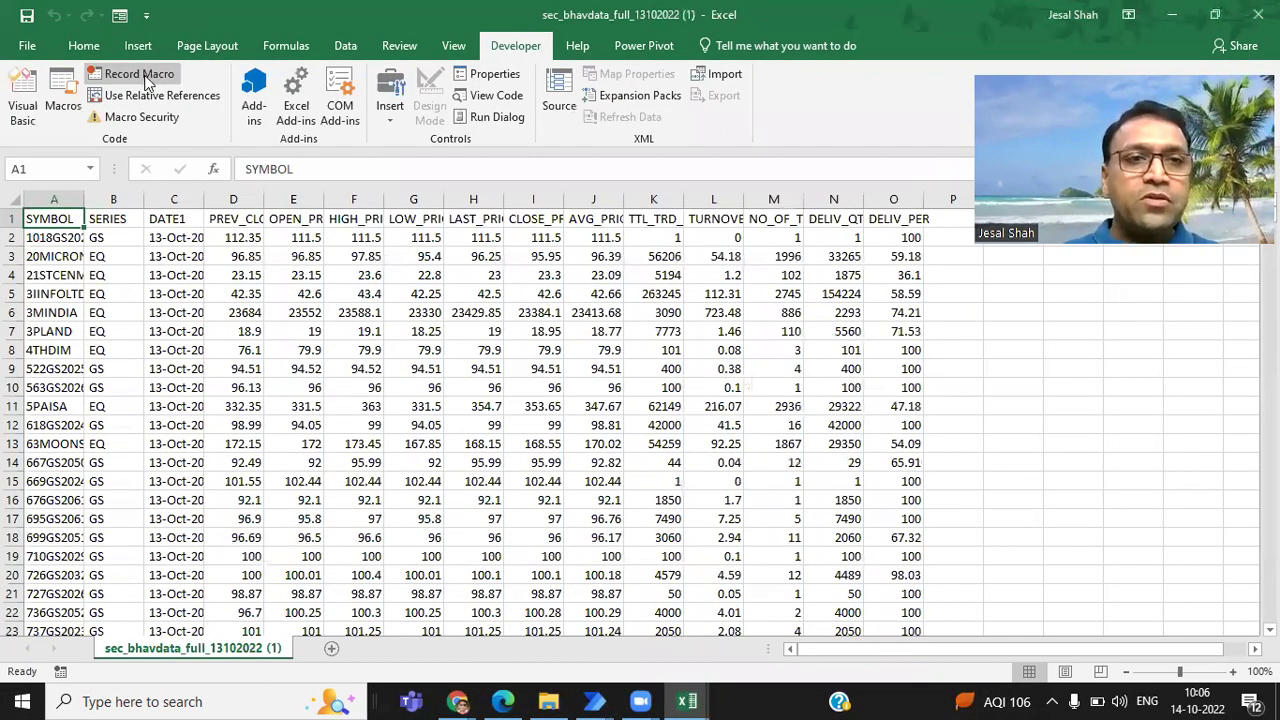
Begin recording a macro named gethighdelperdata, stored in this workbook
left_click(139, 74)
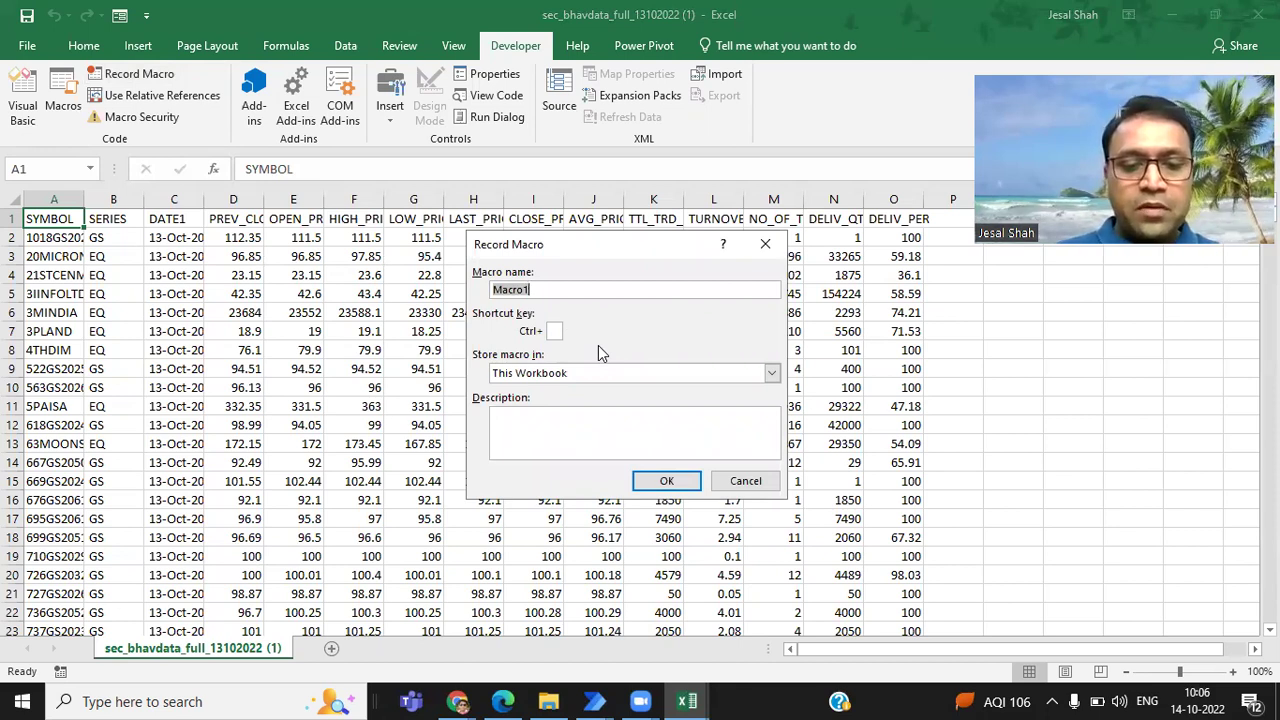
type("gethighdel")
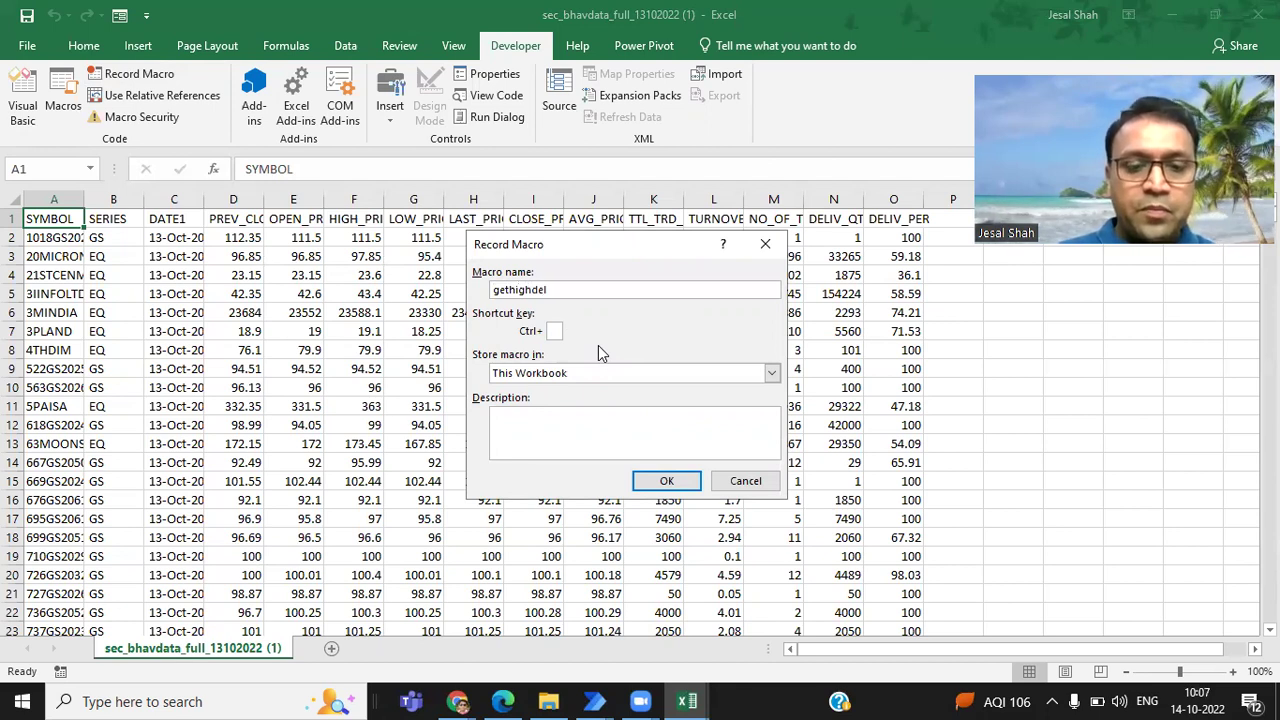
type("per")
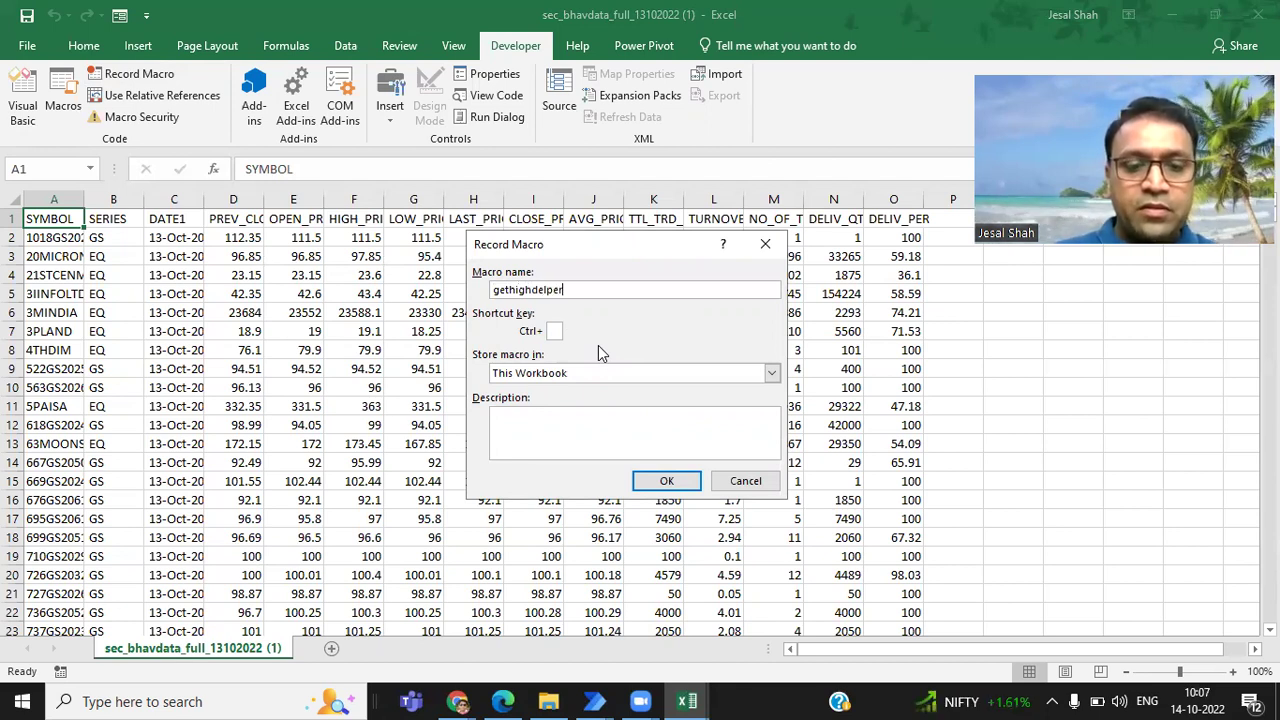
type("data")
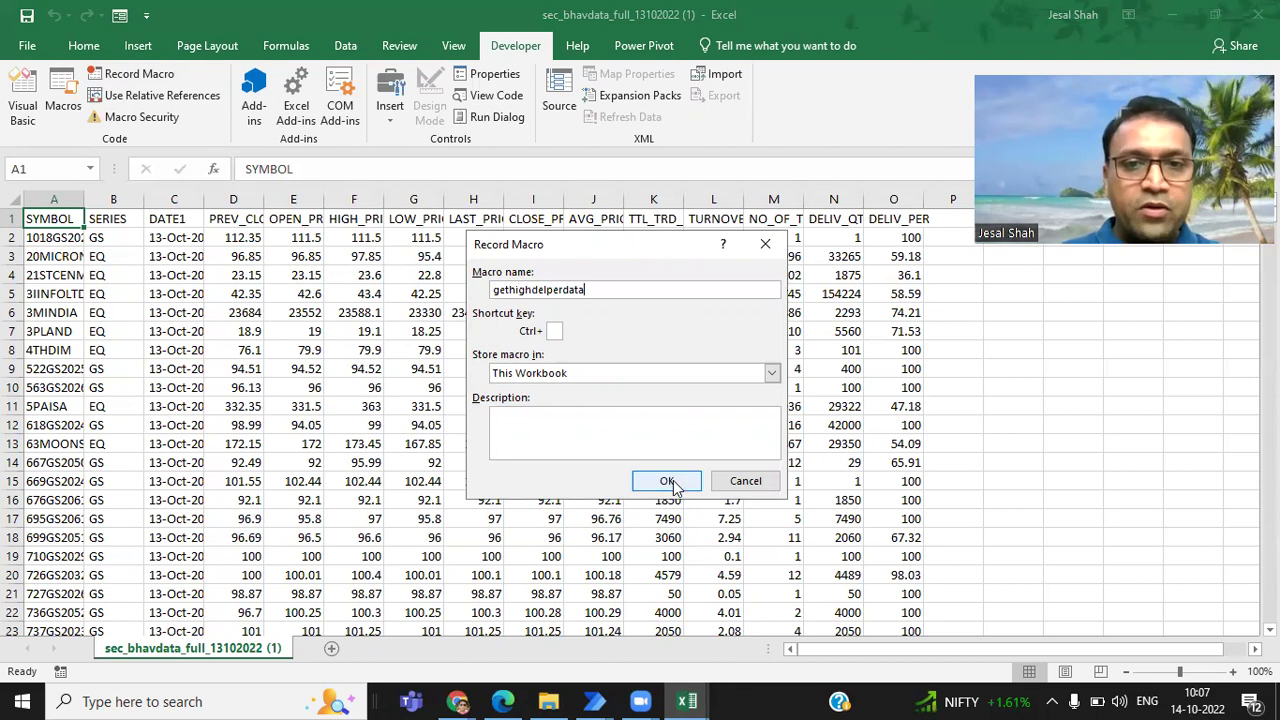
left_click(667, 481)
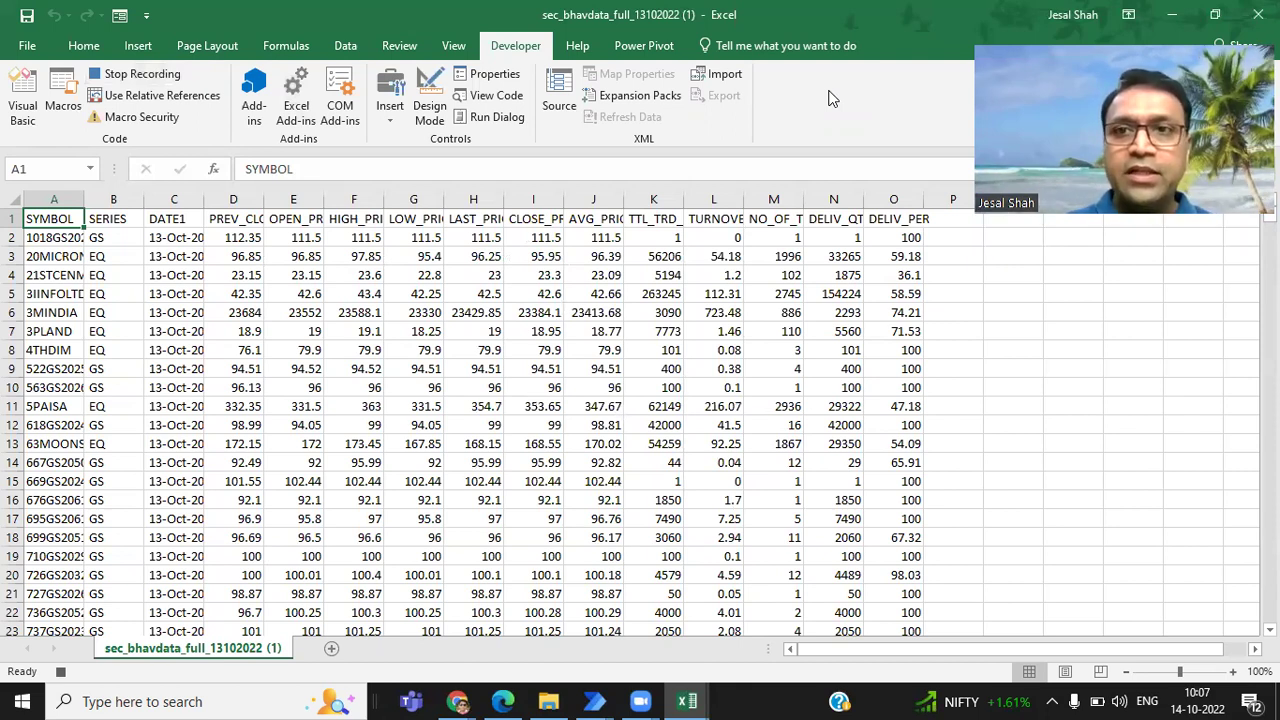
Add a Diff heading in P1 and autofit columns I and D
left_click(953, 219)
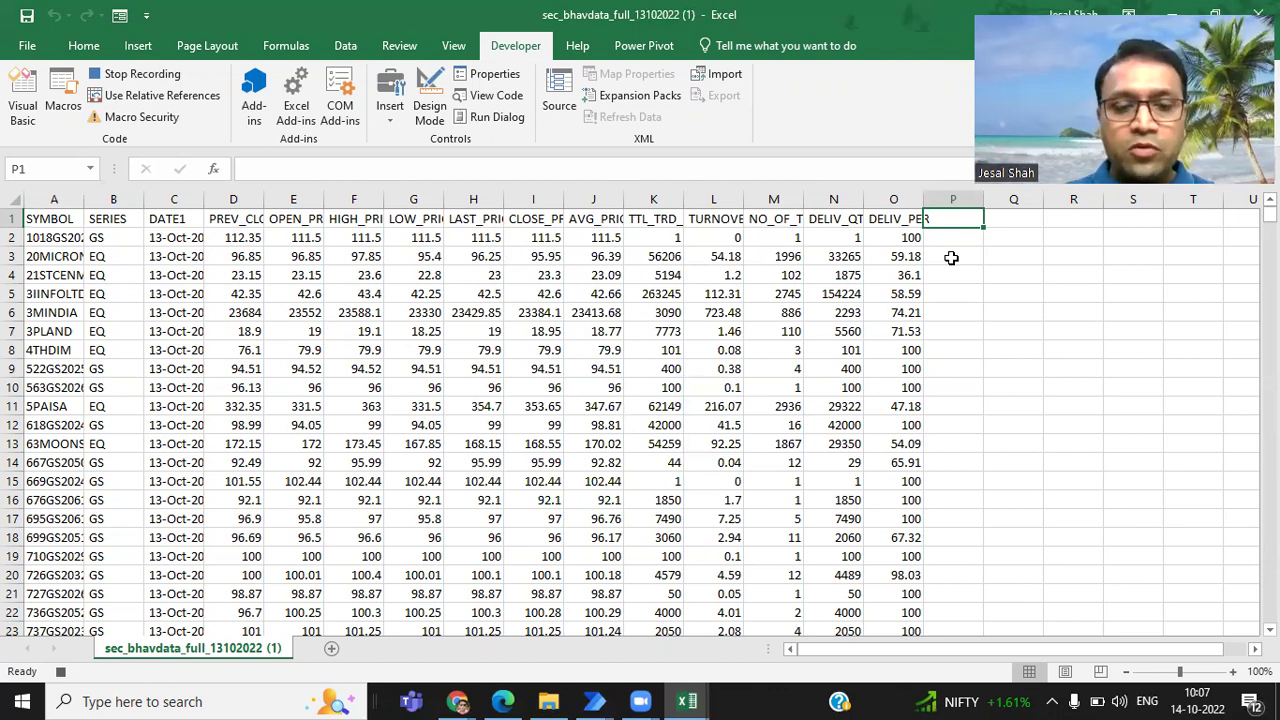
type("Diff")
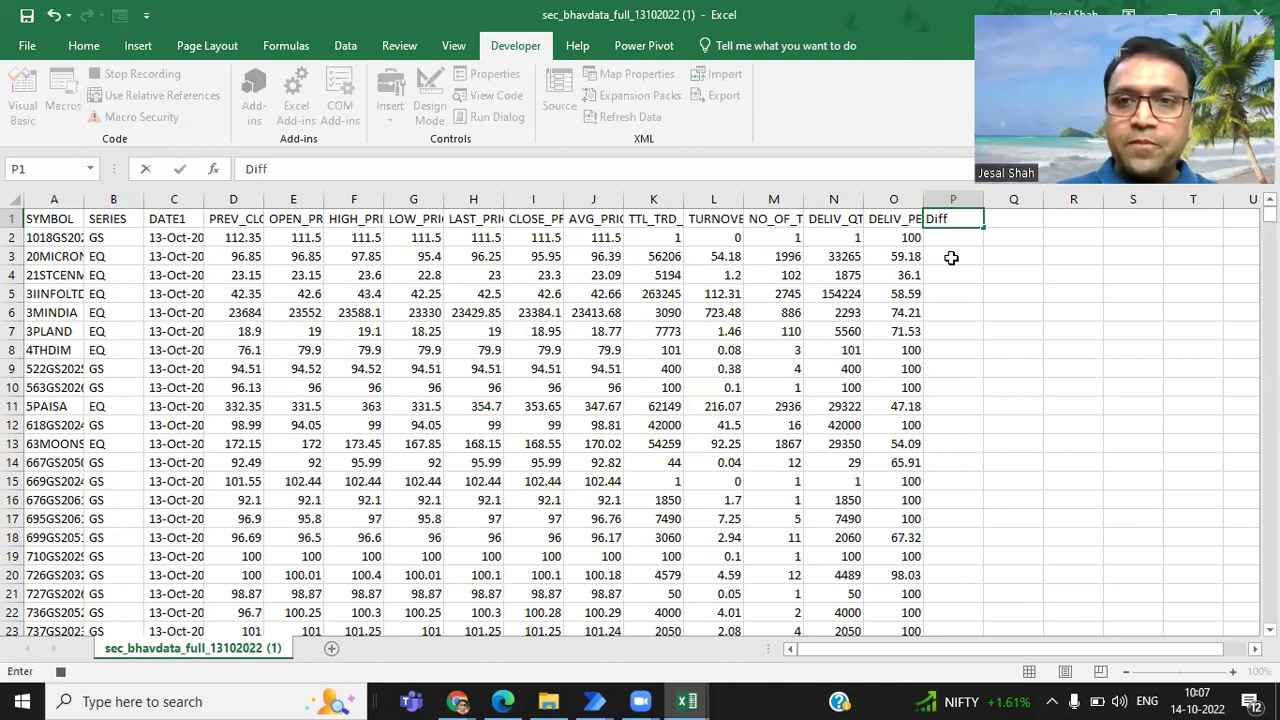
key("Return")
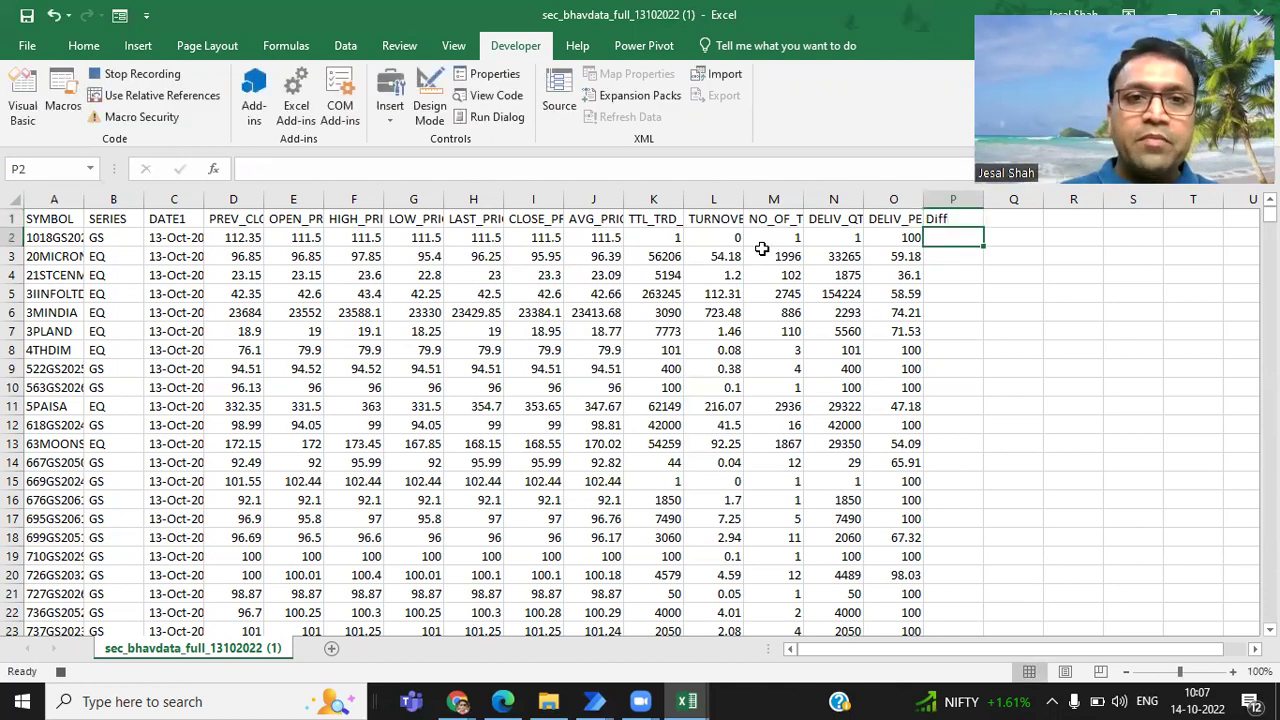
left_click(546, 242)
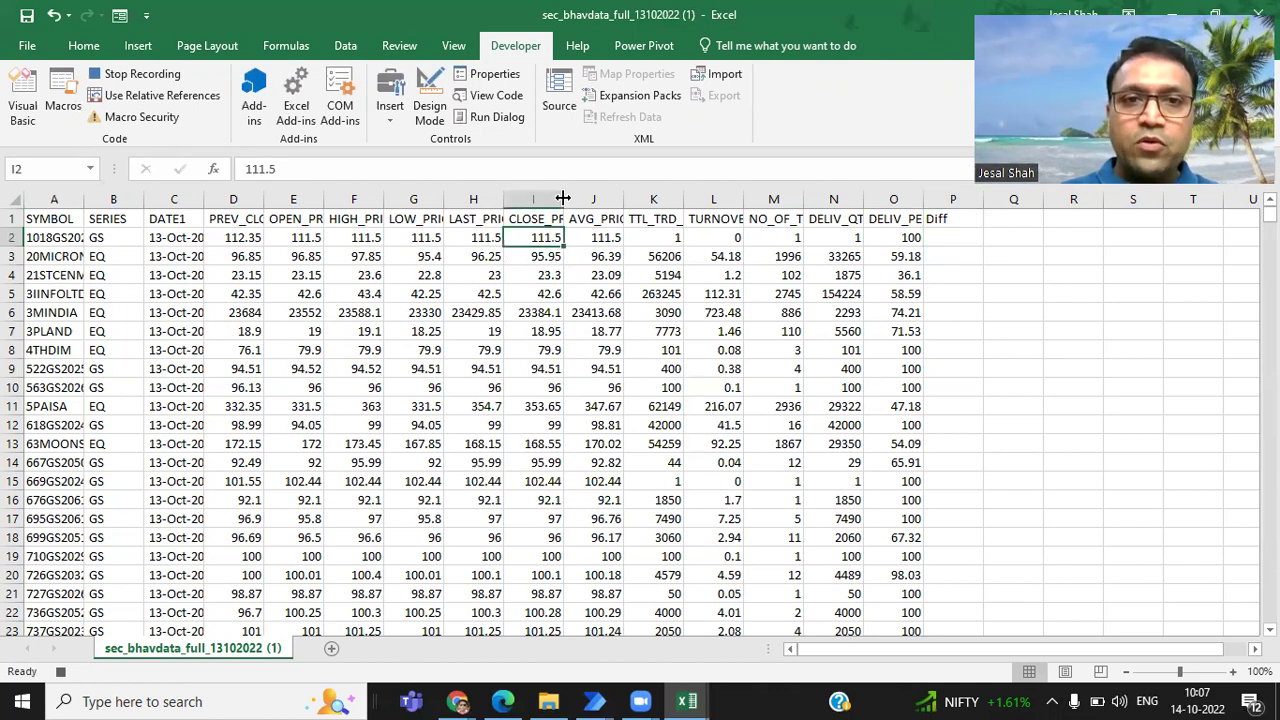
double_click(562, 203)
double_click(265, 201)
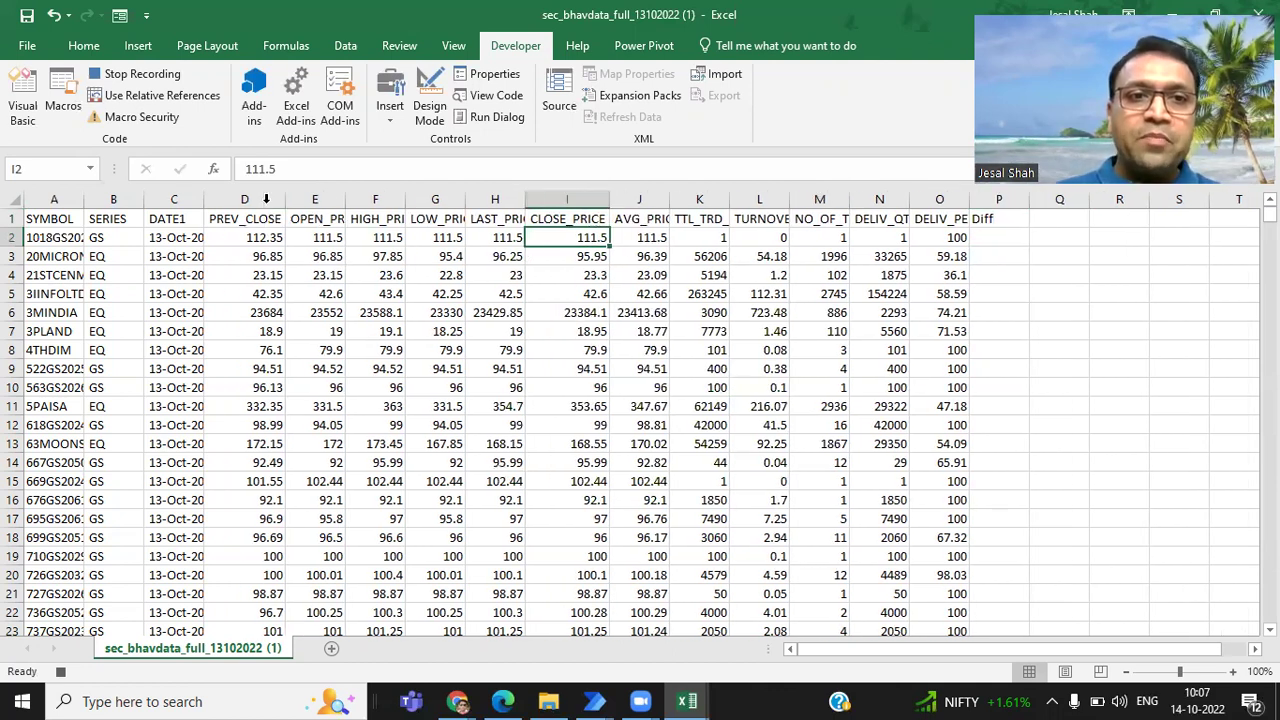
left_click(262, 238)
left_click(558, 237)
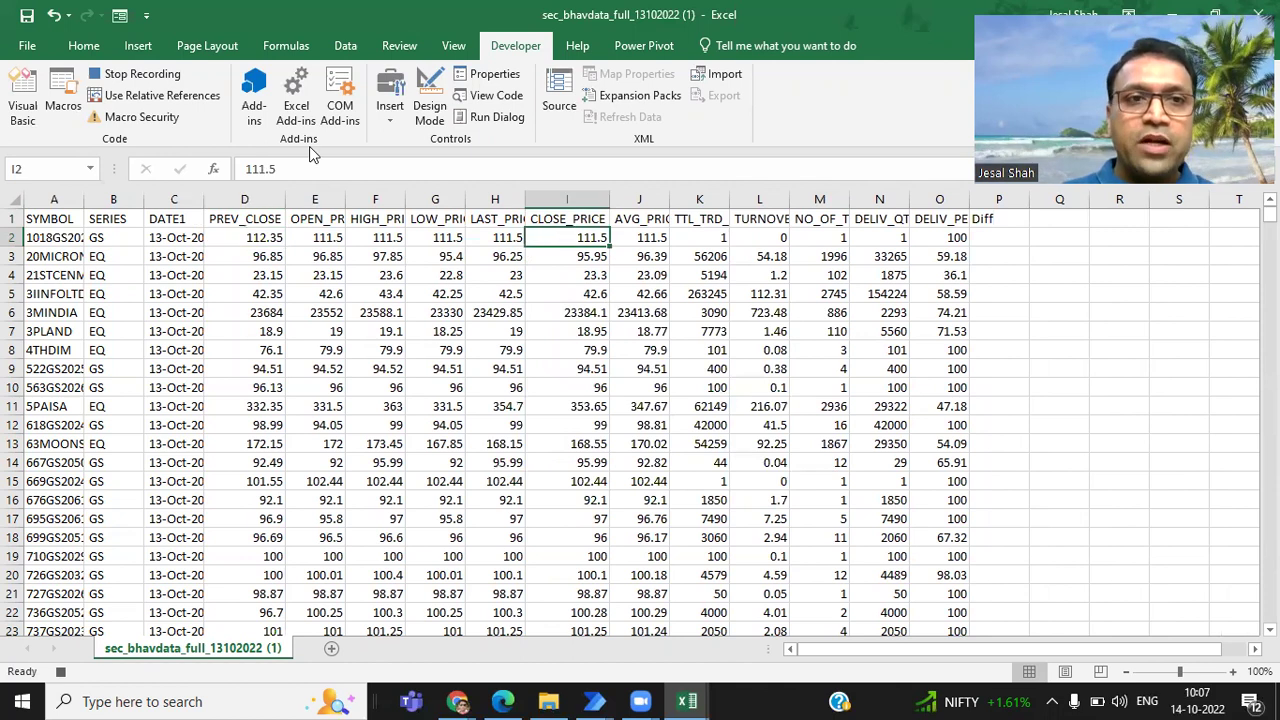
Enter =IF(I2>D2,1,0) in P2 and fill it down the Diff column
left_click(992, 237)
type("=")
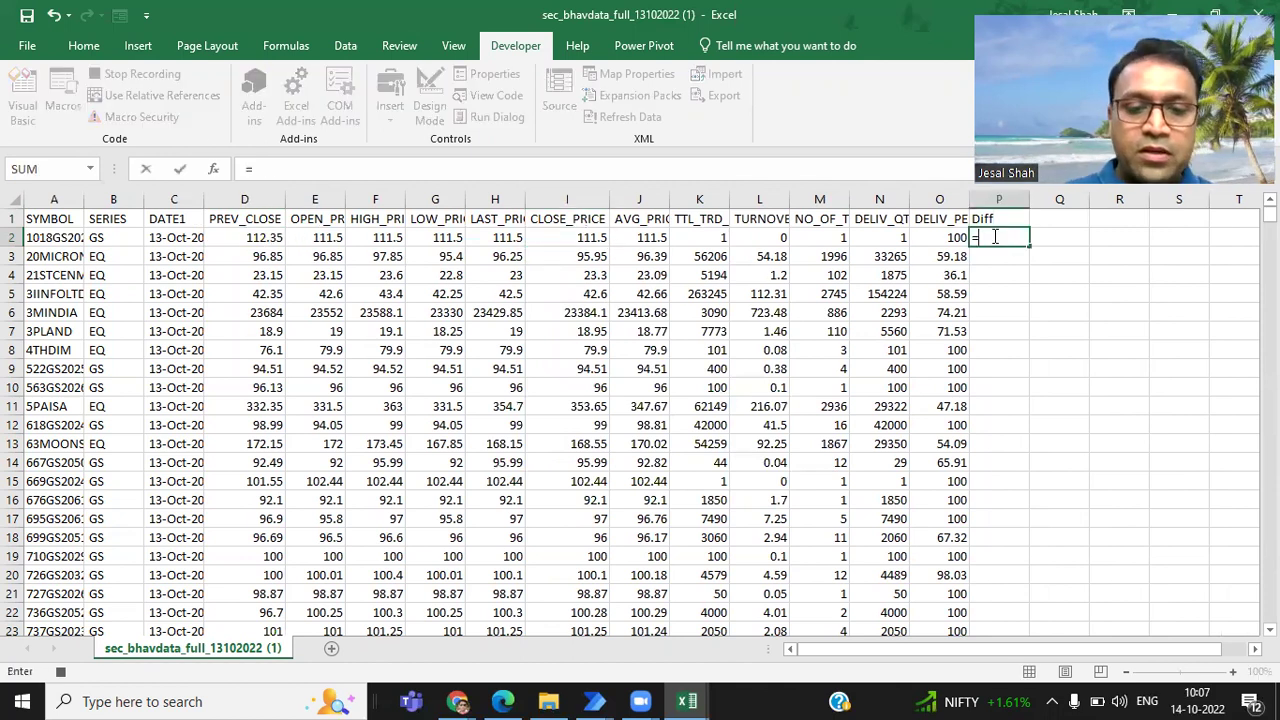
type("if(")
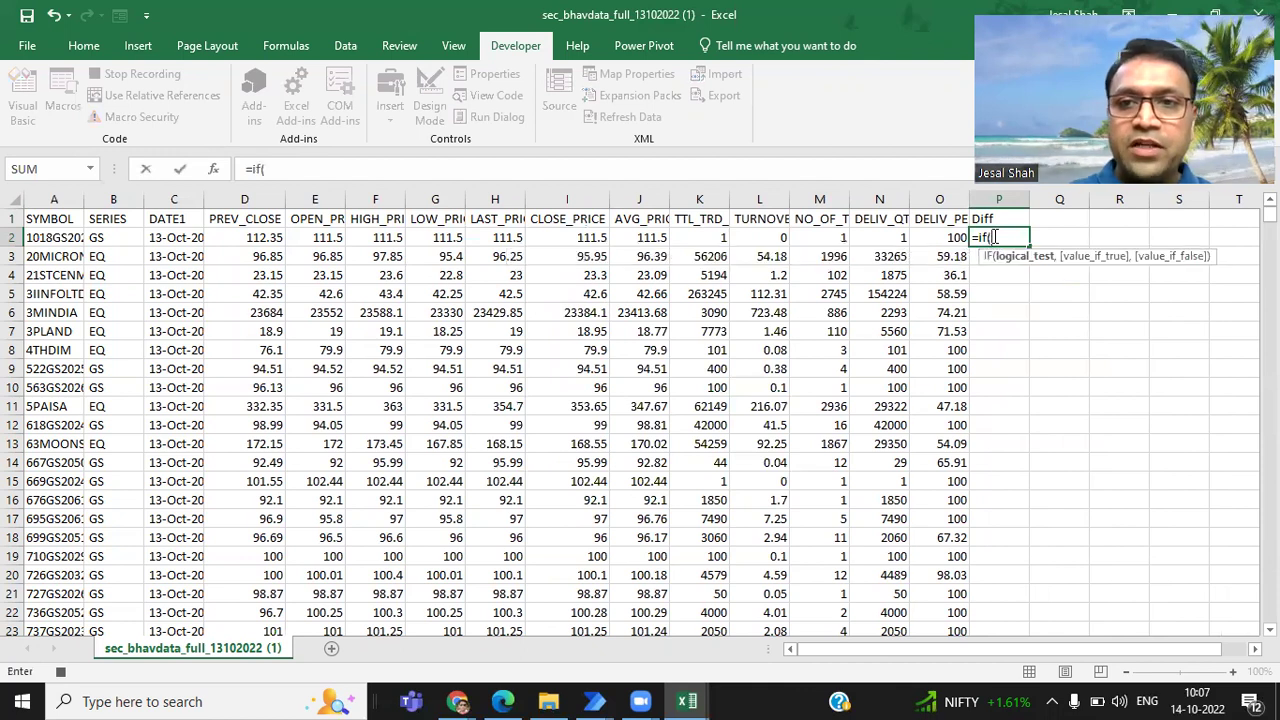
left_click(576, 237)
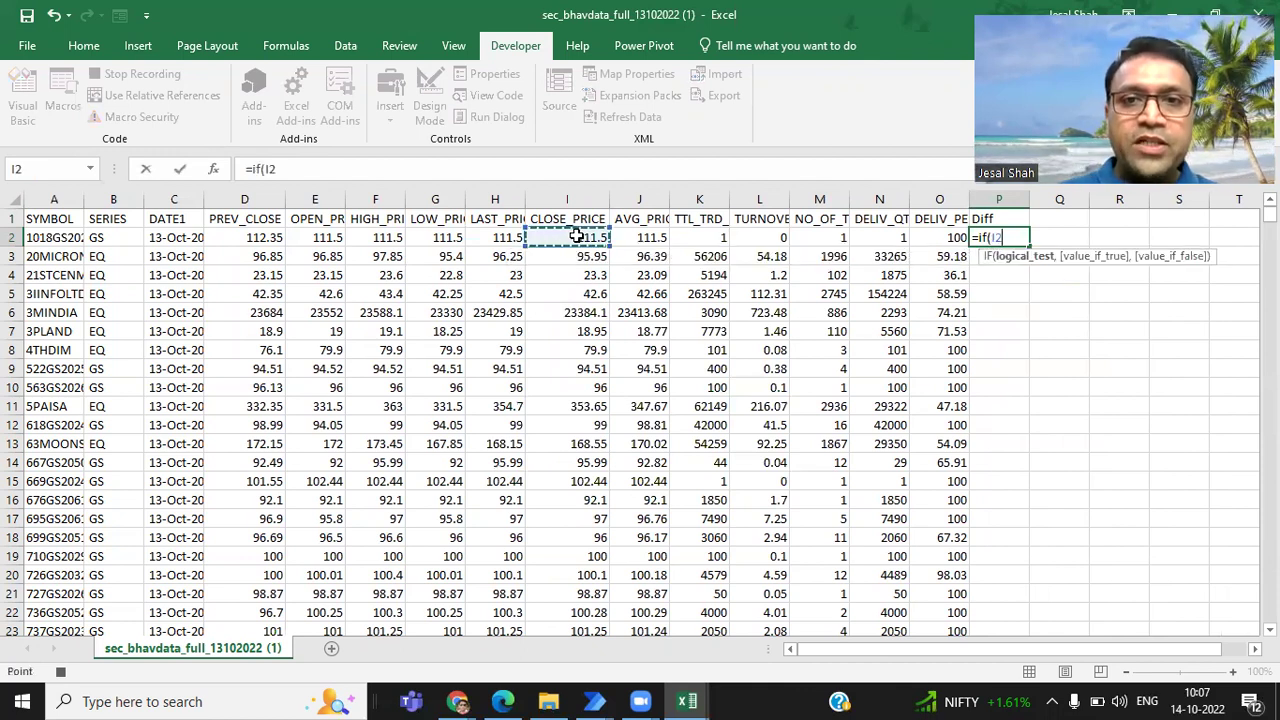
type(">")
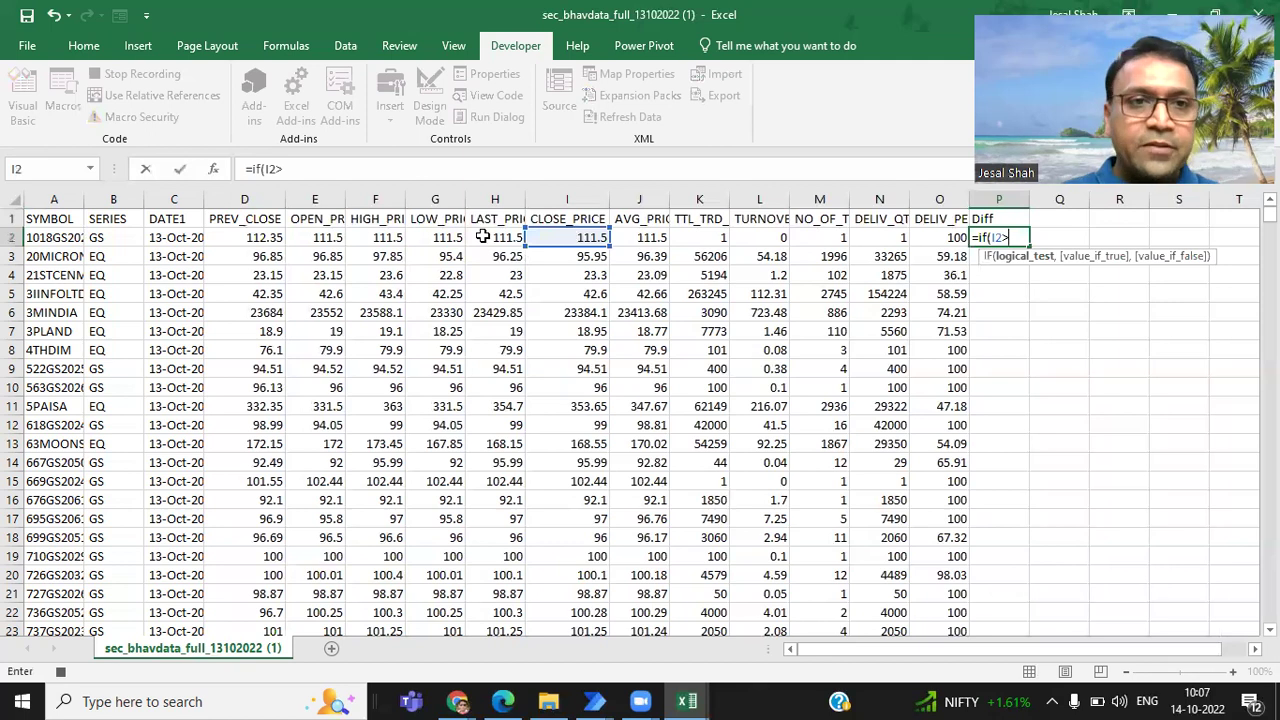
left_click(260, 238)
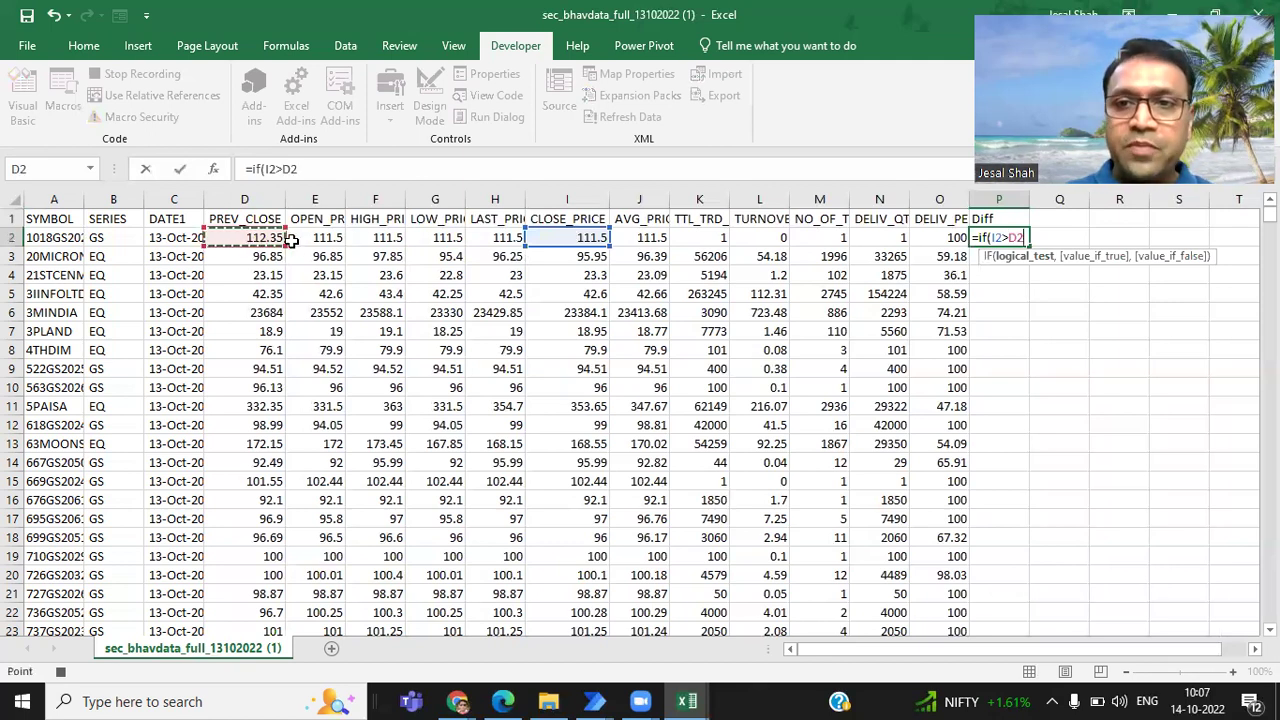
type(",")
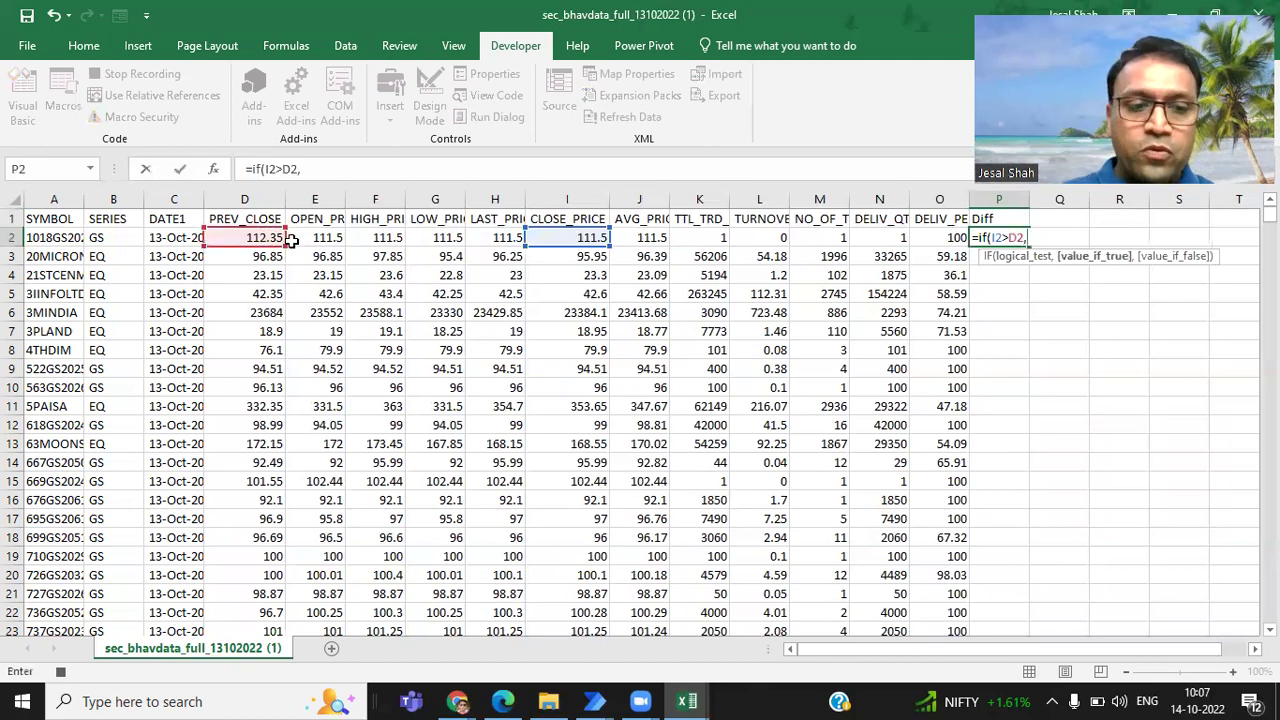
type("1")
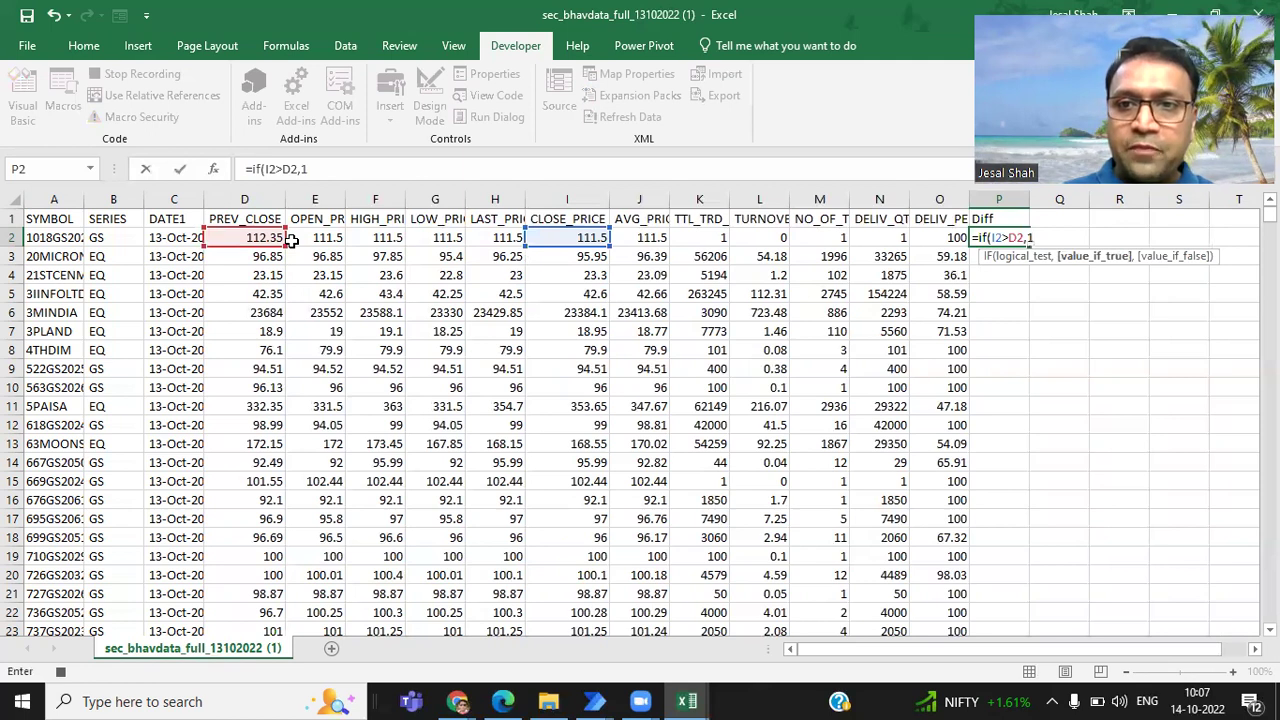
type(",0")
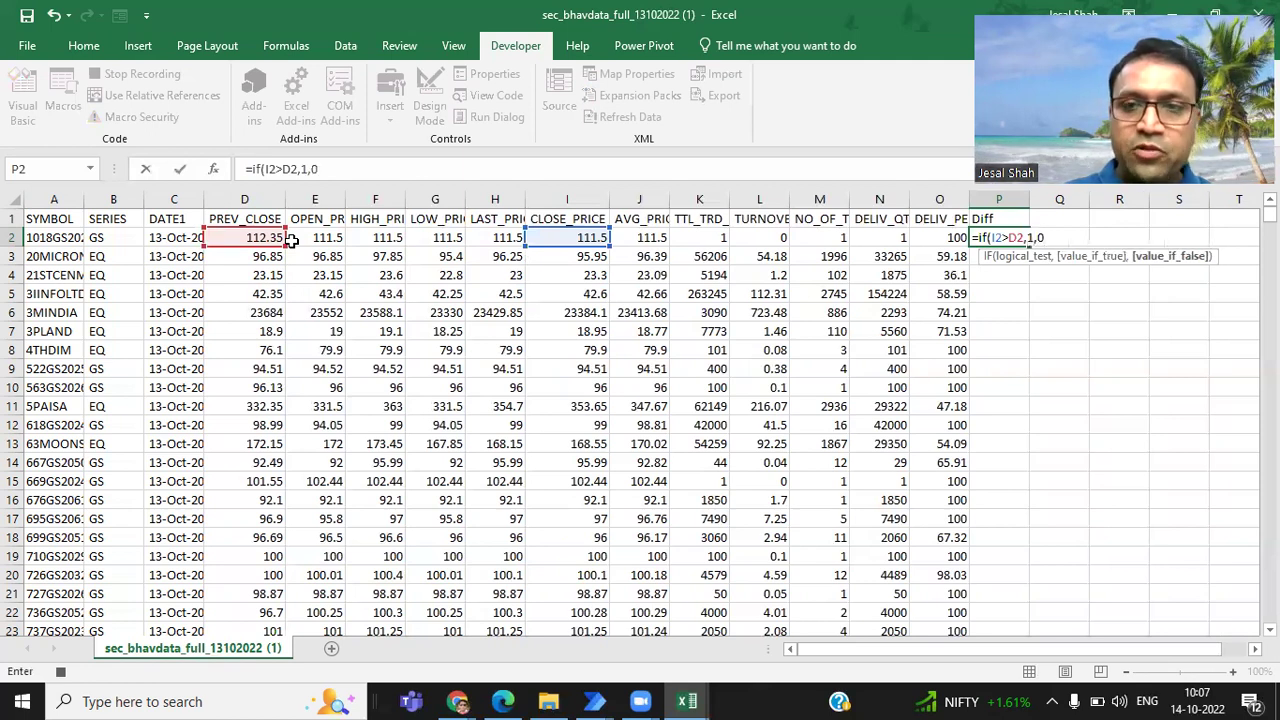
type(")")
key("Return")
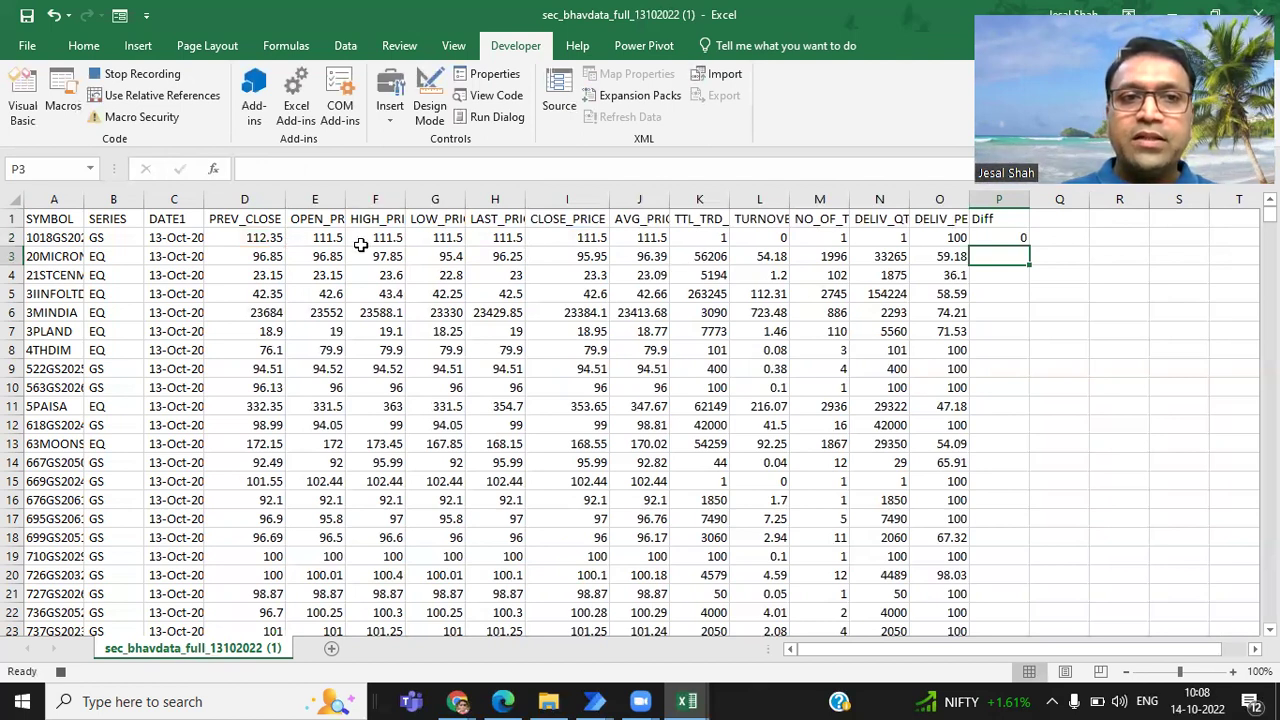
left_click(1015, 240)
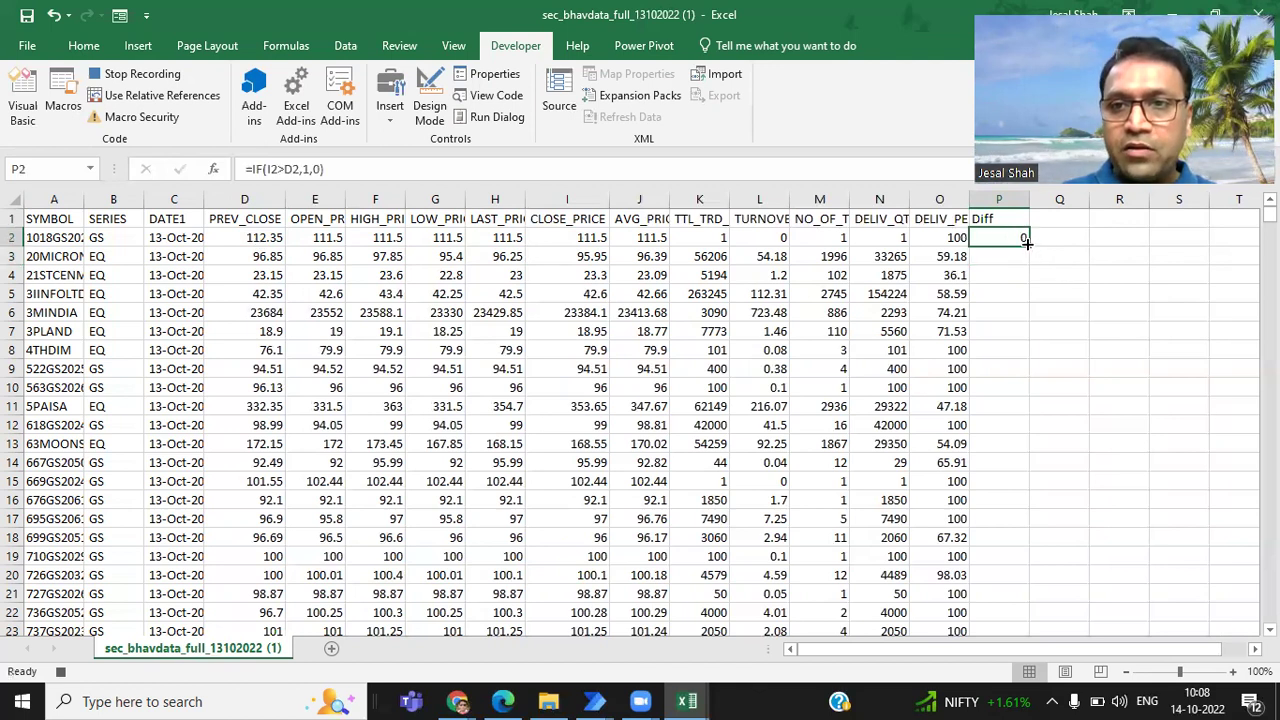
double_click(1027, 243)
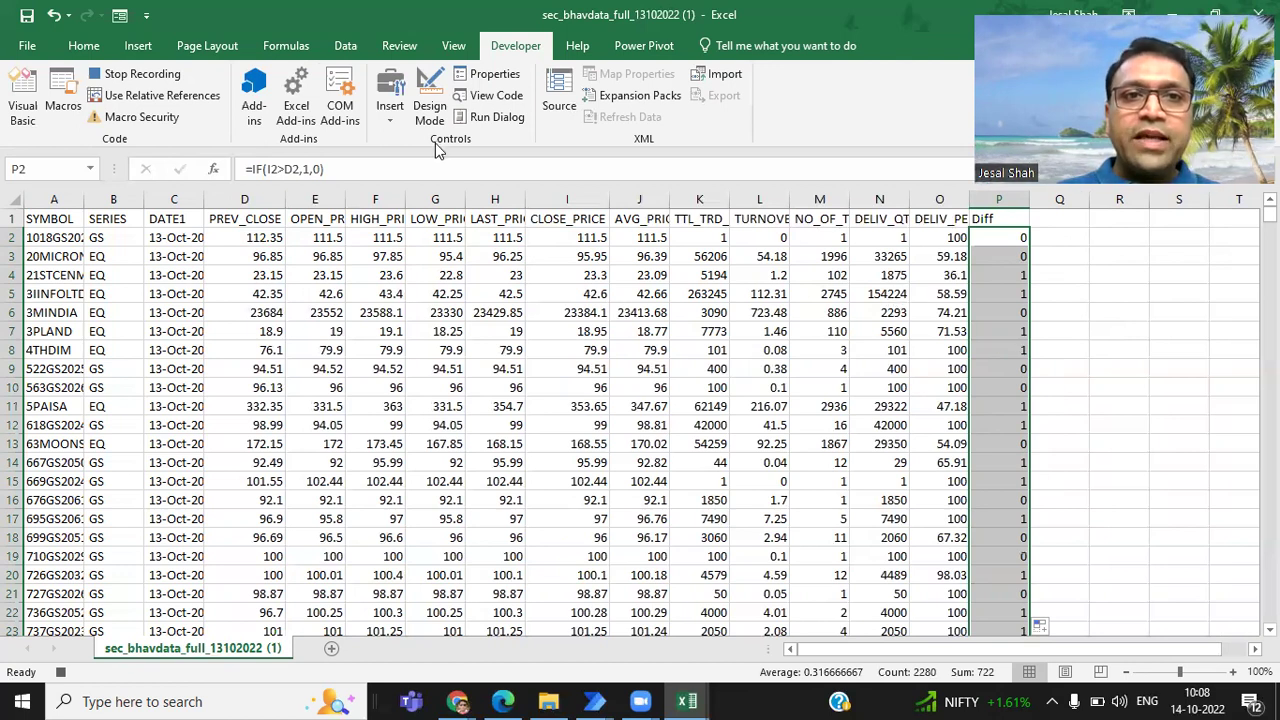
double_click(223, 11)
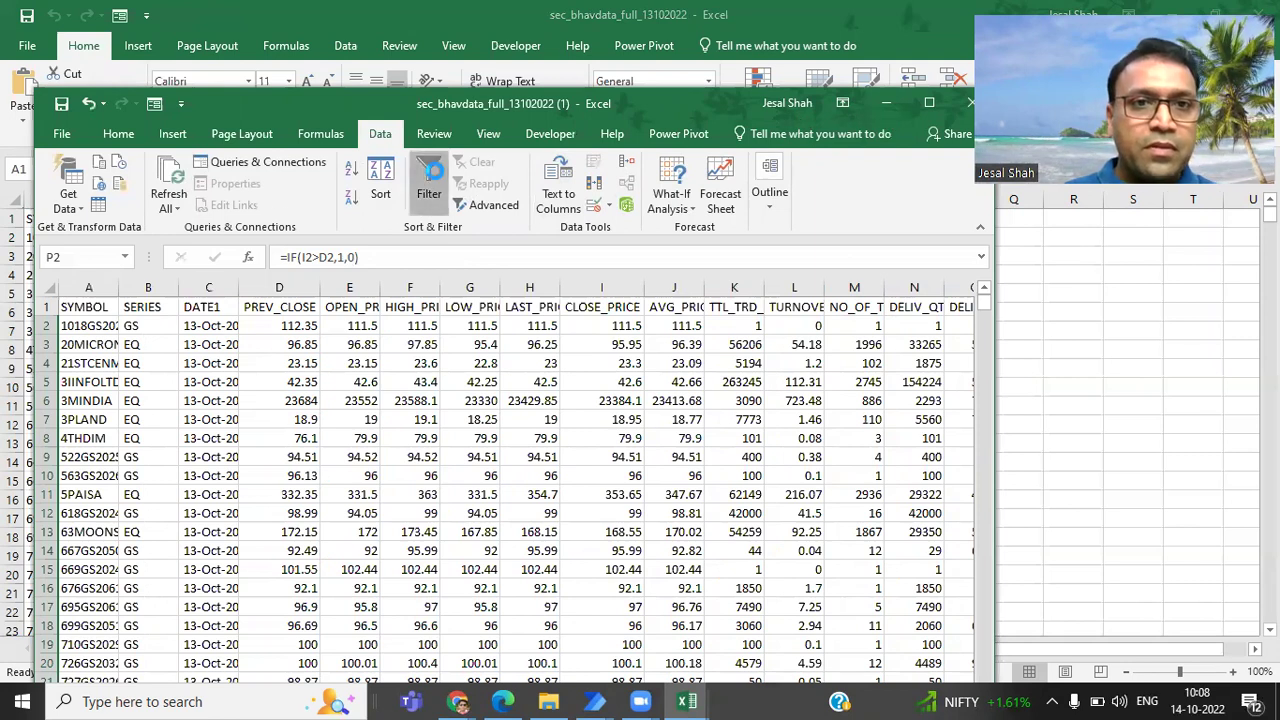
Turn on table filters and filter the SERIES column to EQ only
left_click(437, 178)
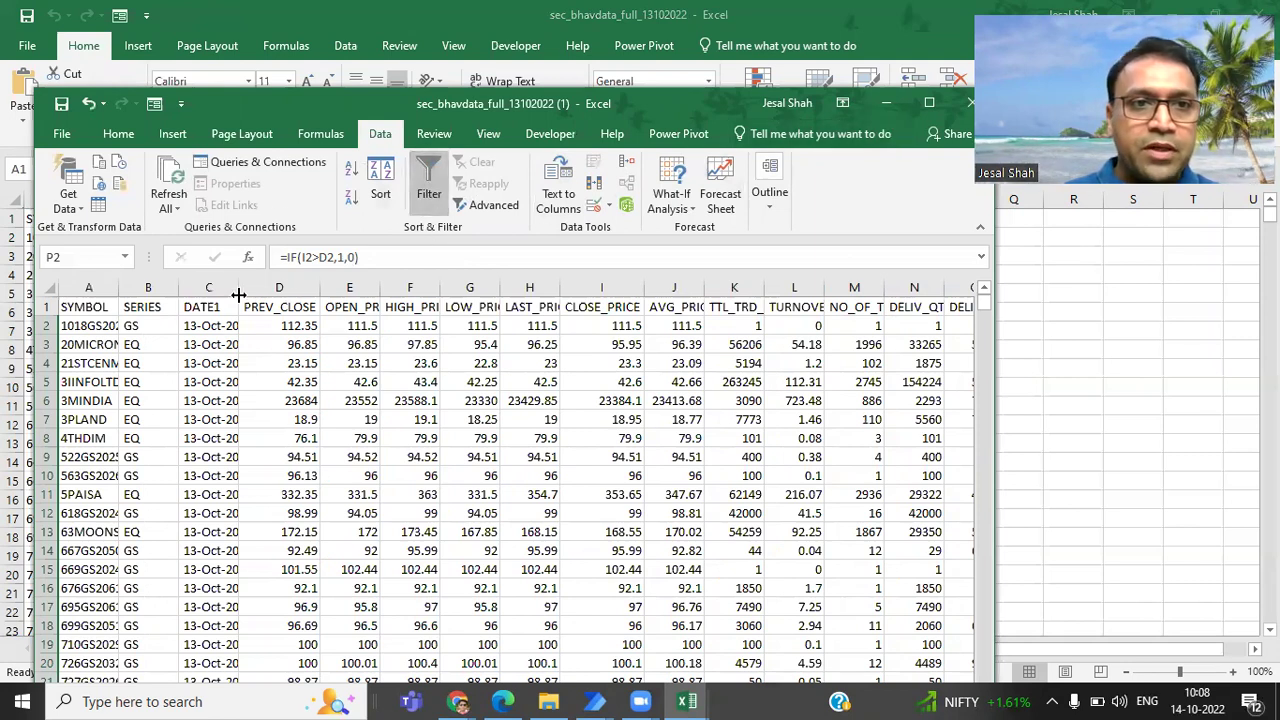
left_click(208, 307)
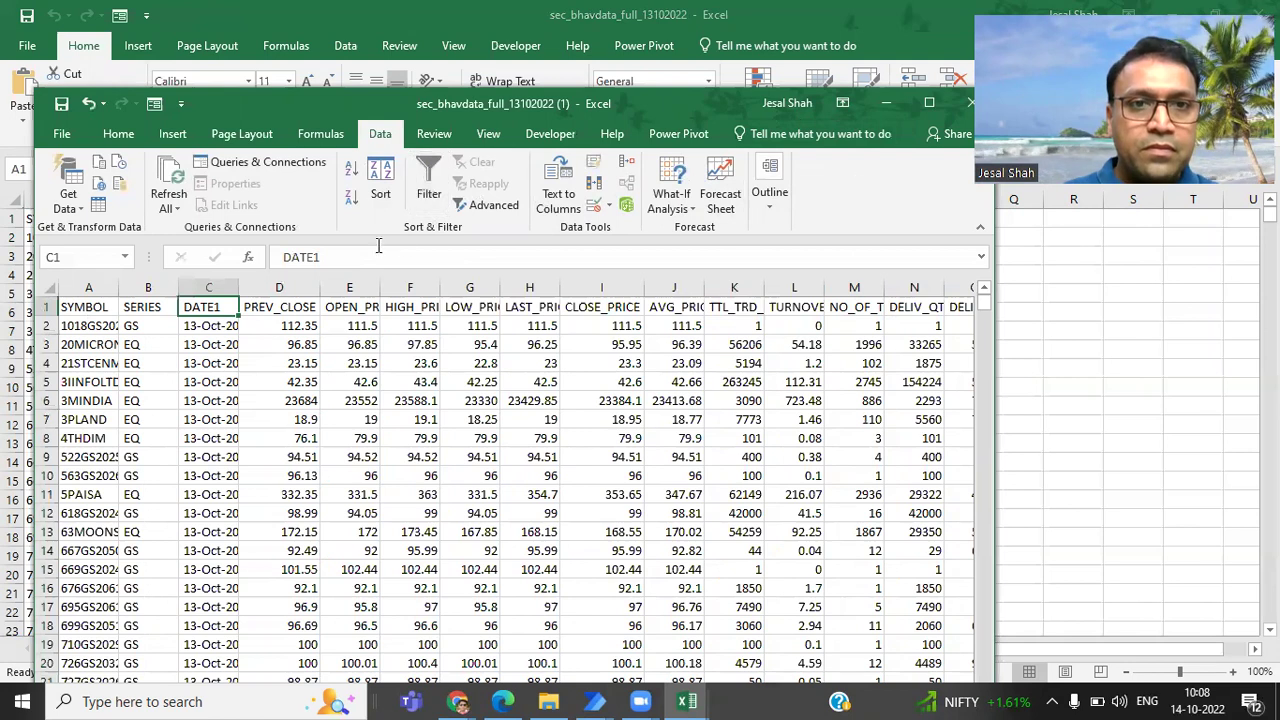
left_click(929, 103)
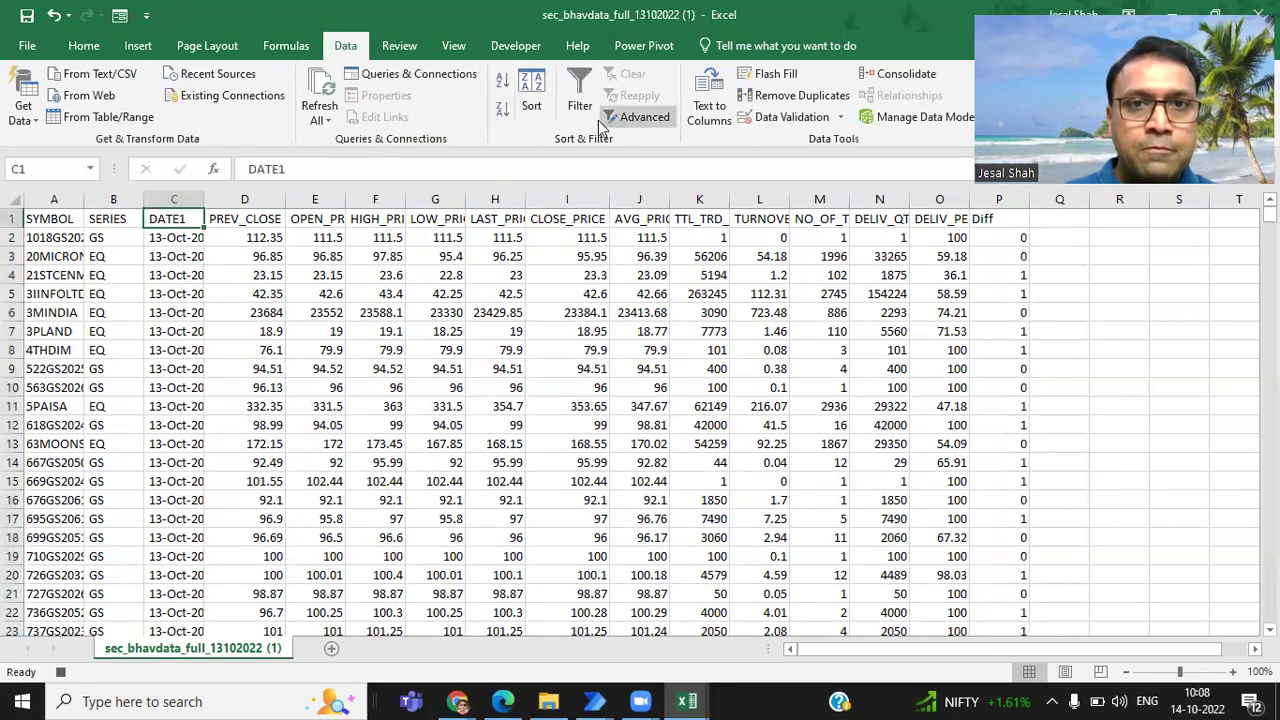
left_click(580, 108)
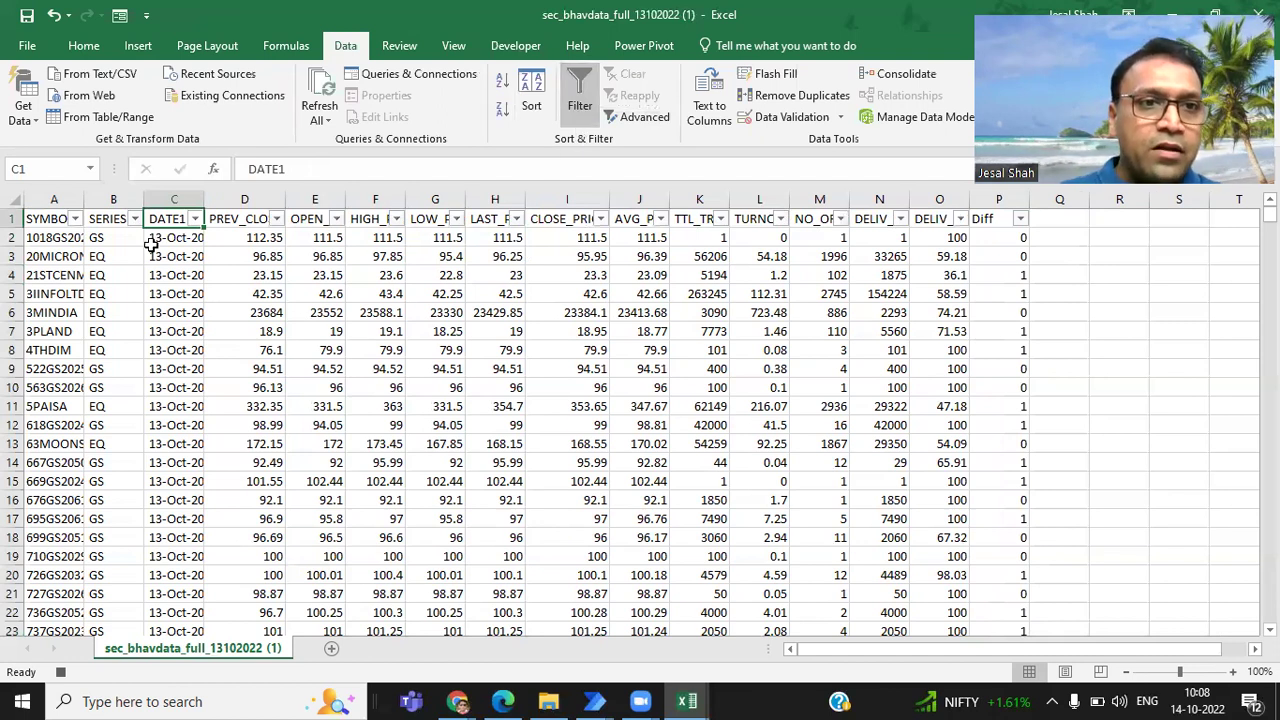
left_click(134, 218)
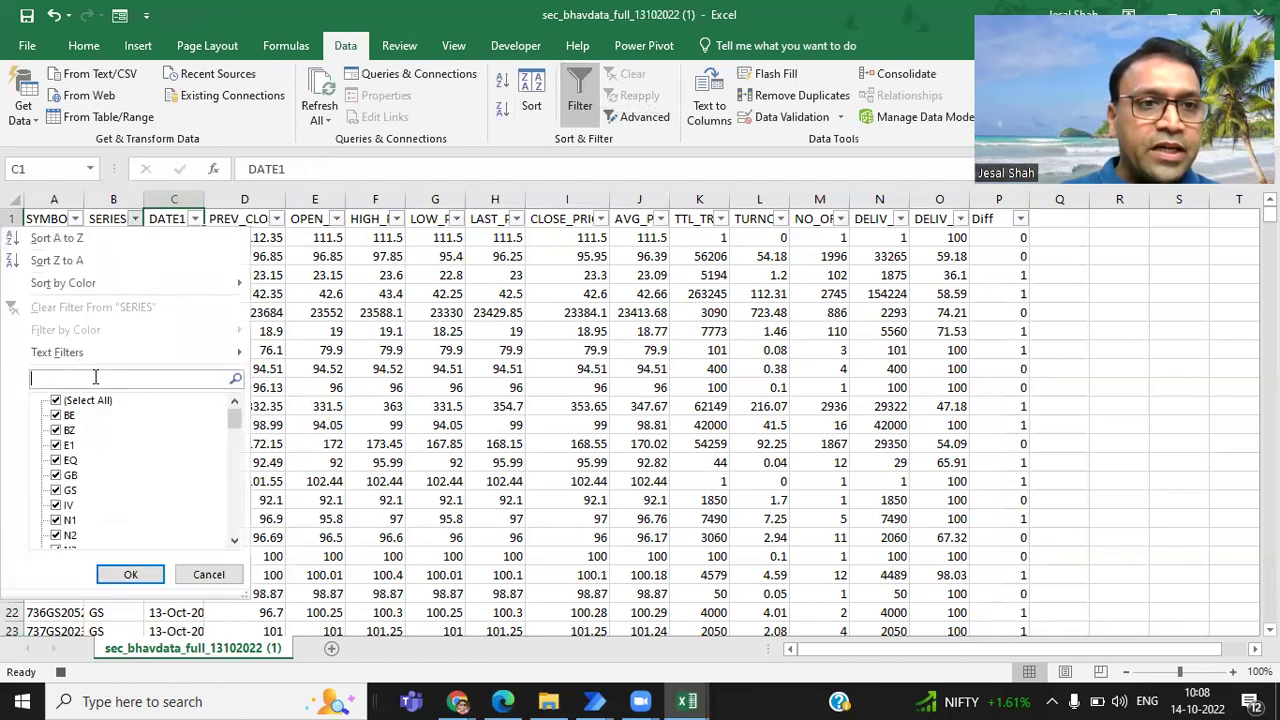
left_click(95, 377)
type("eq")
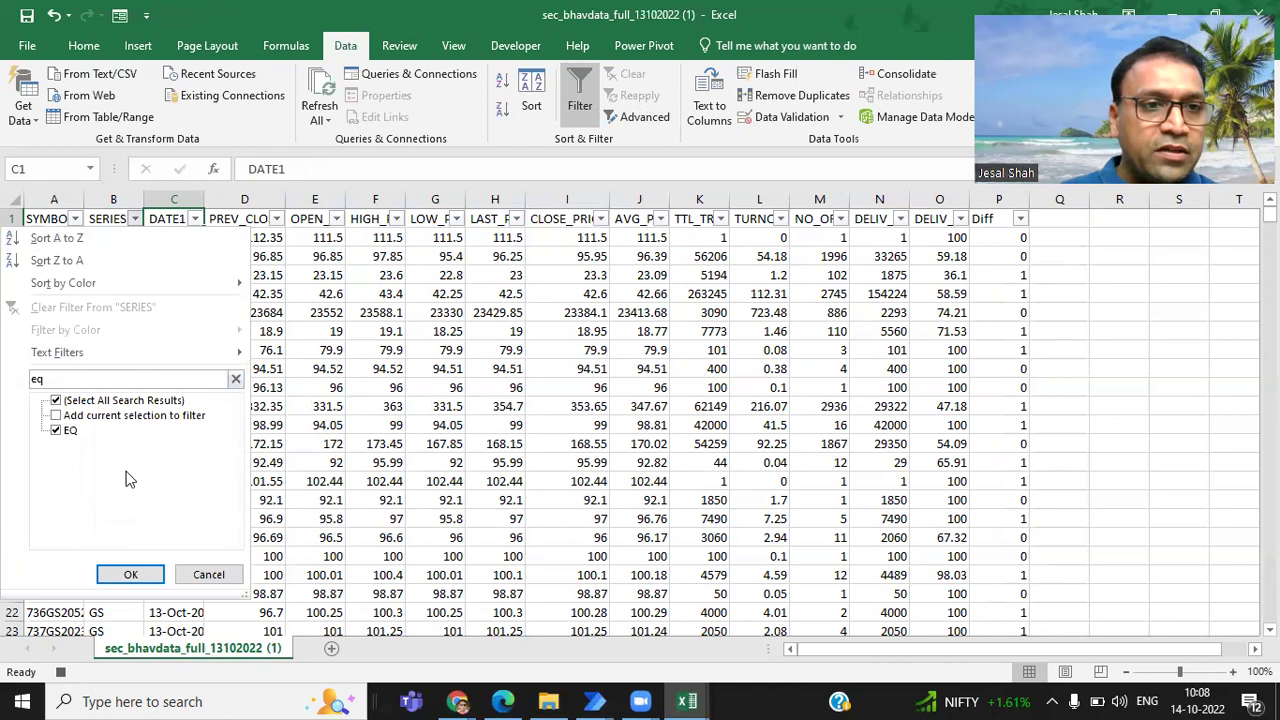
left_click(131, 574)
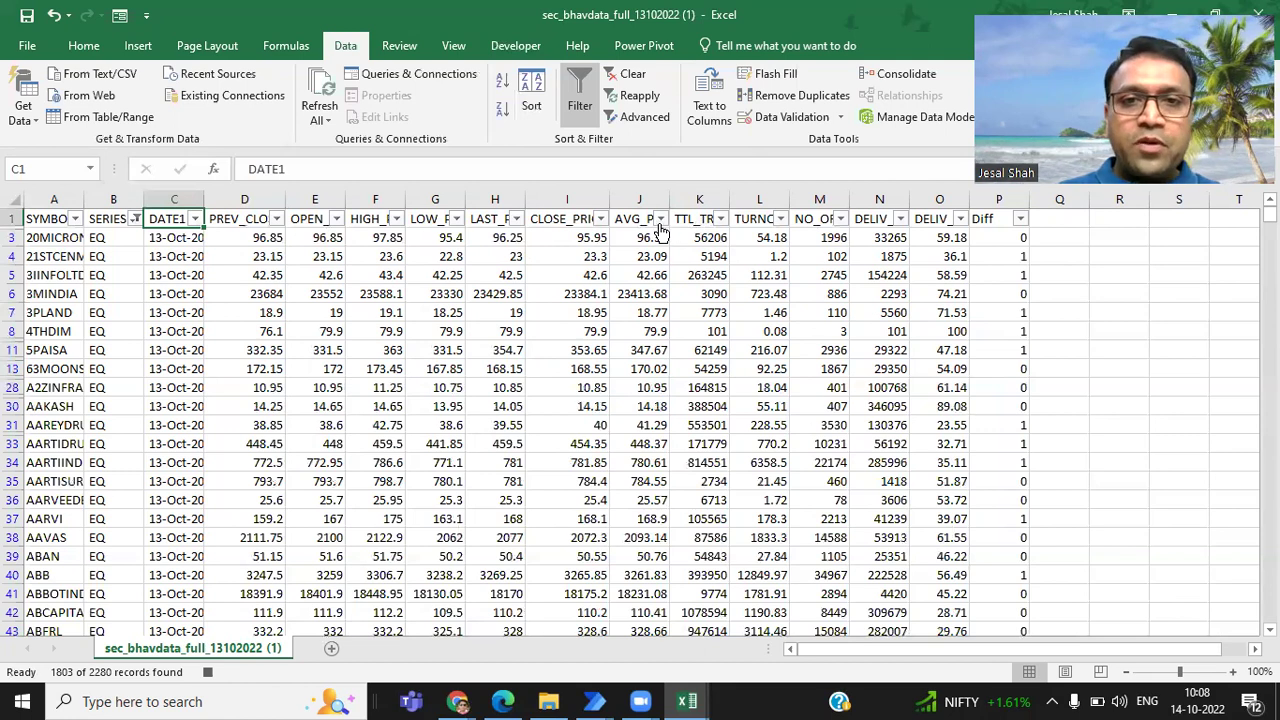
Filter CLOSE_PRICE to values greater than 100
left_click(600, 218)
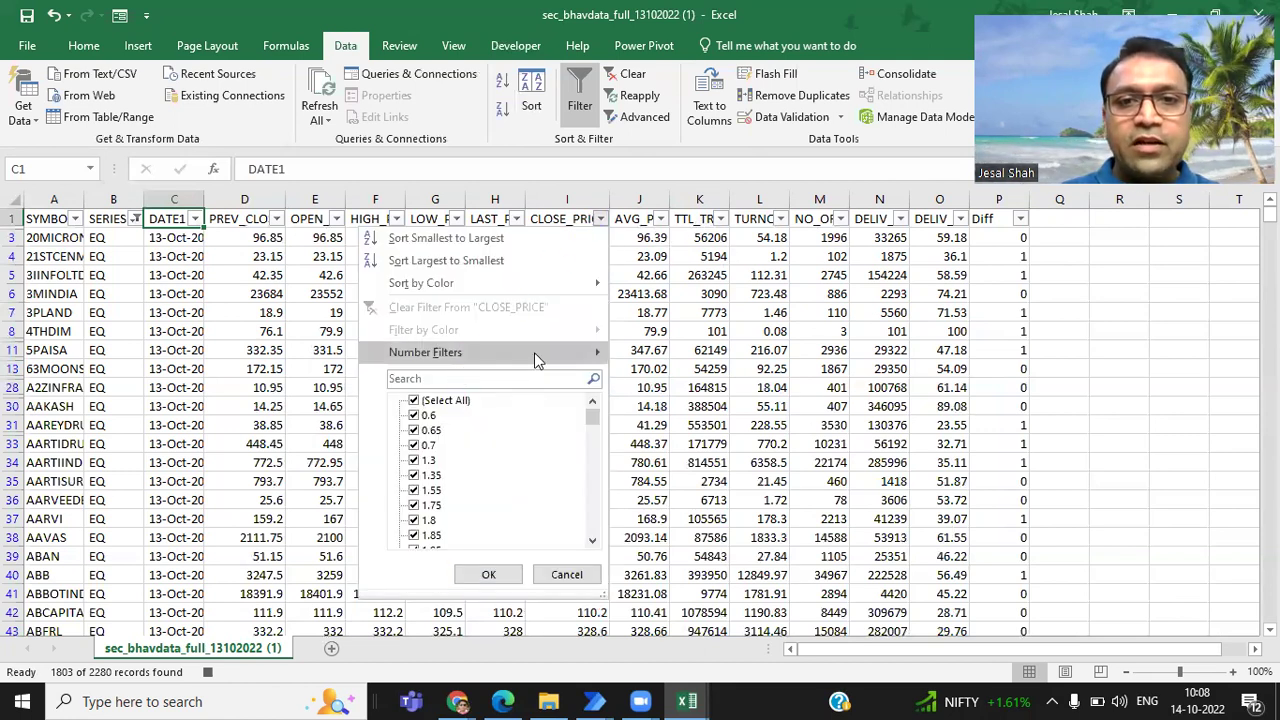
mouse_move(534, 352)
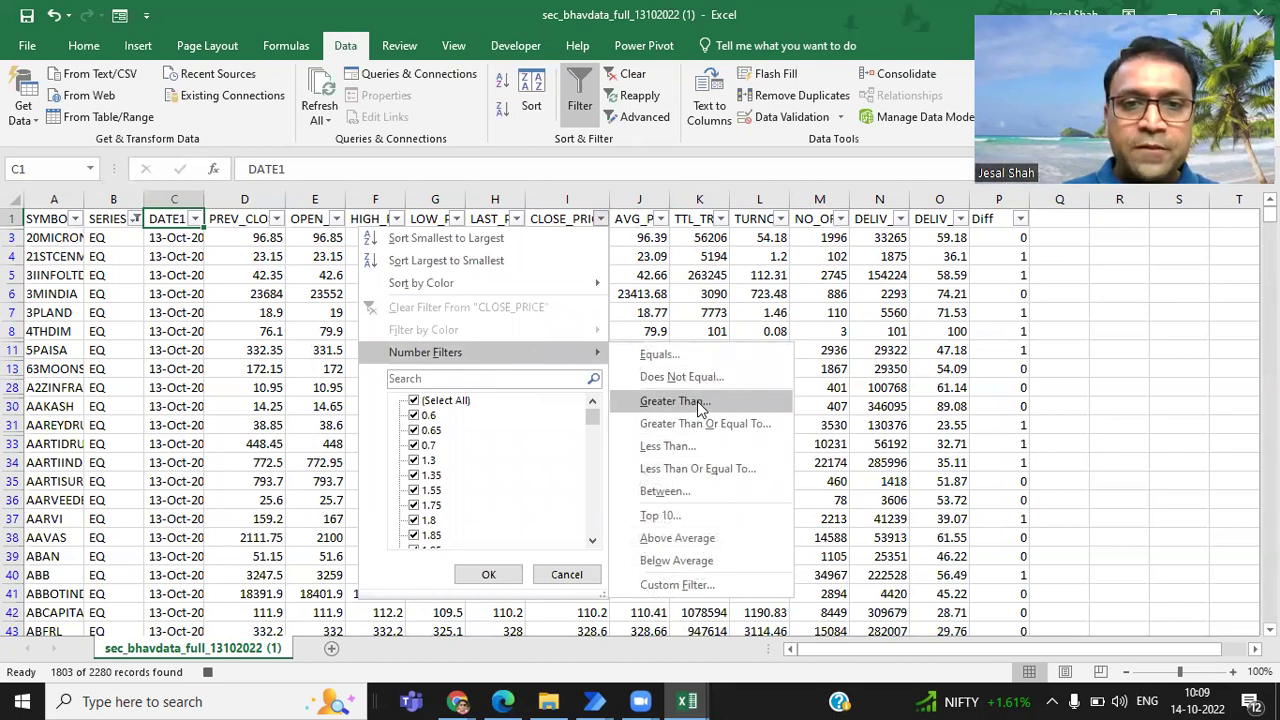
left_click(697, 401)
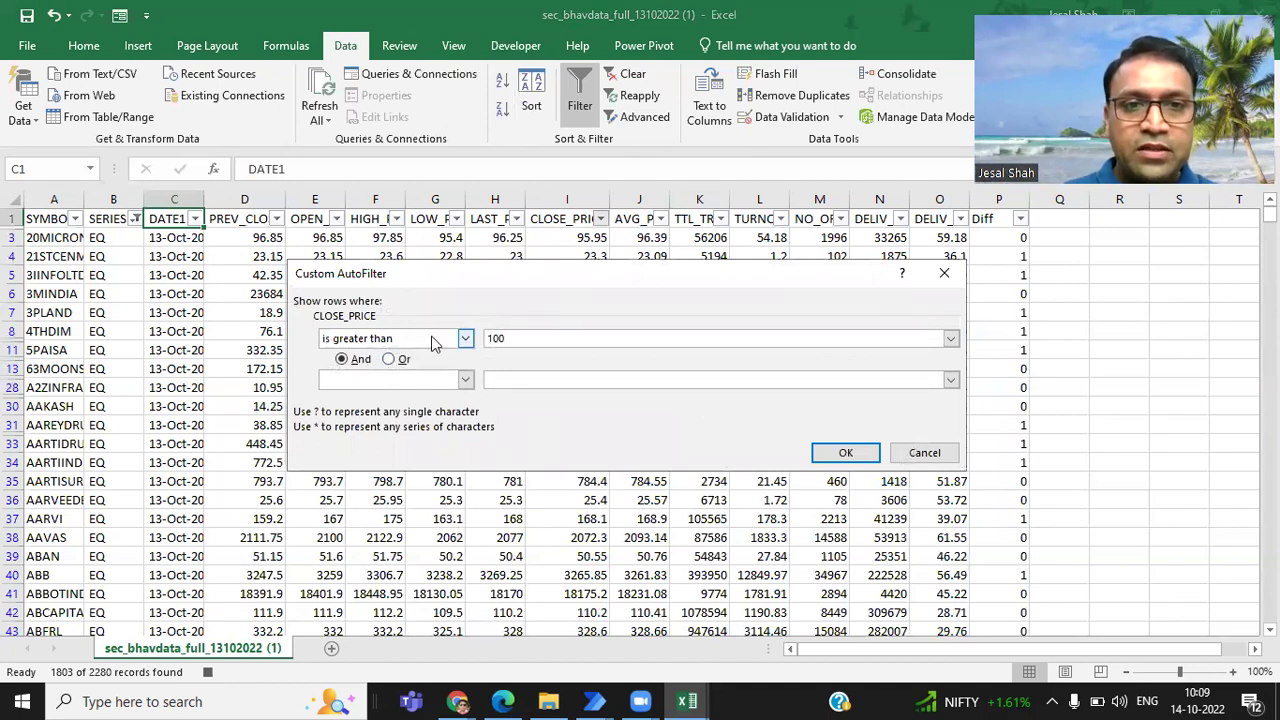
left_click(848, 453)
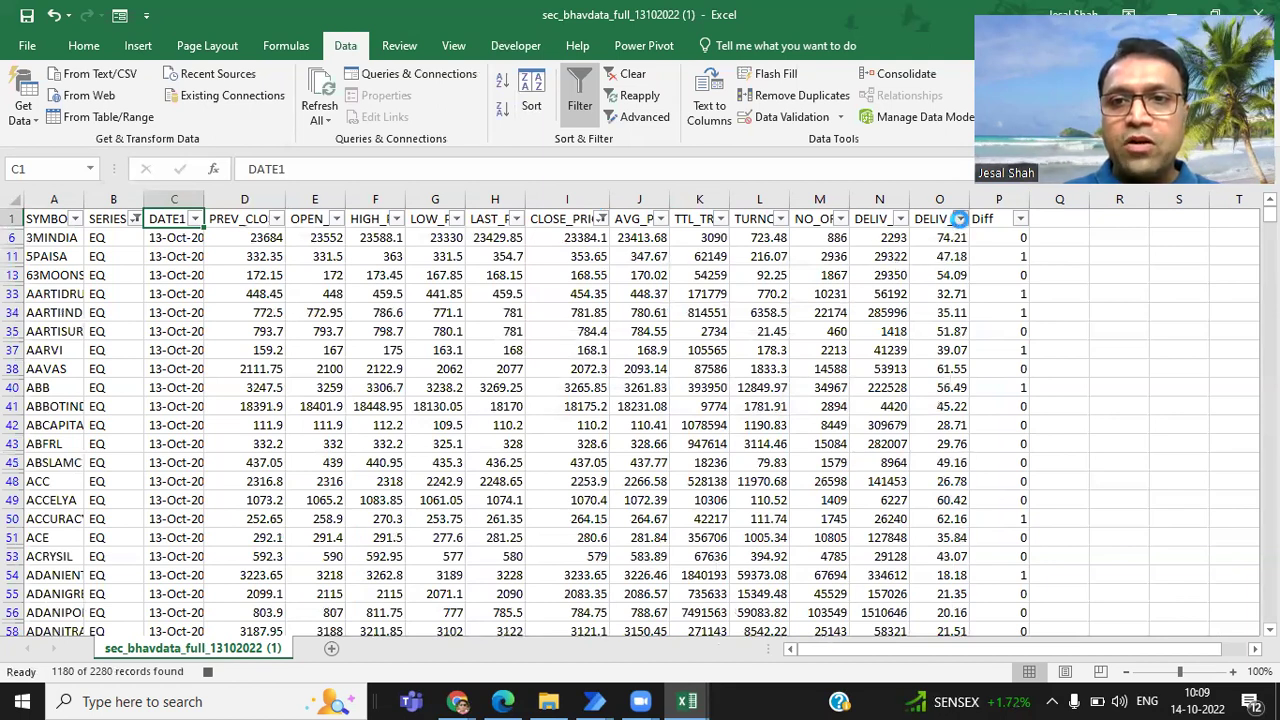
Filter DELIV_PER to values greater than 50
left_click(960, 219)
mouse_move(828, 356)
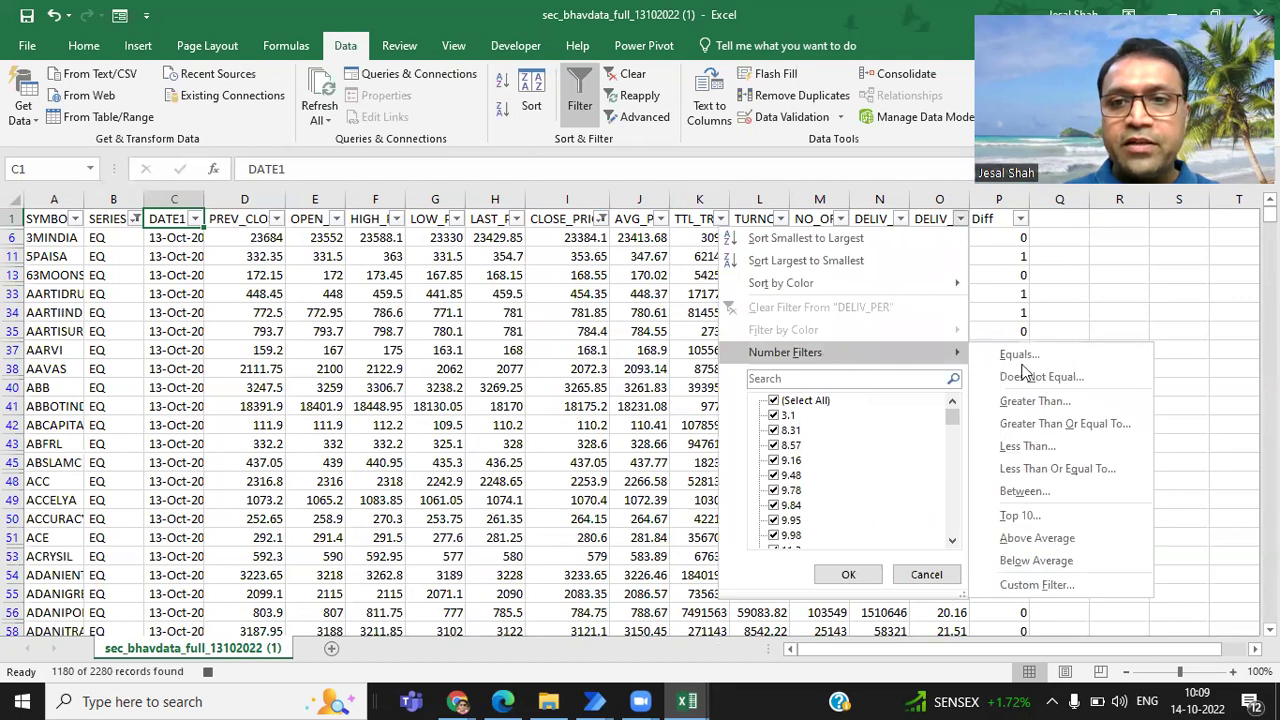
left_click(1035, 401)
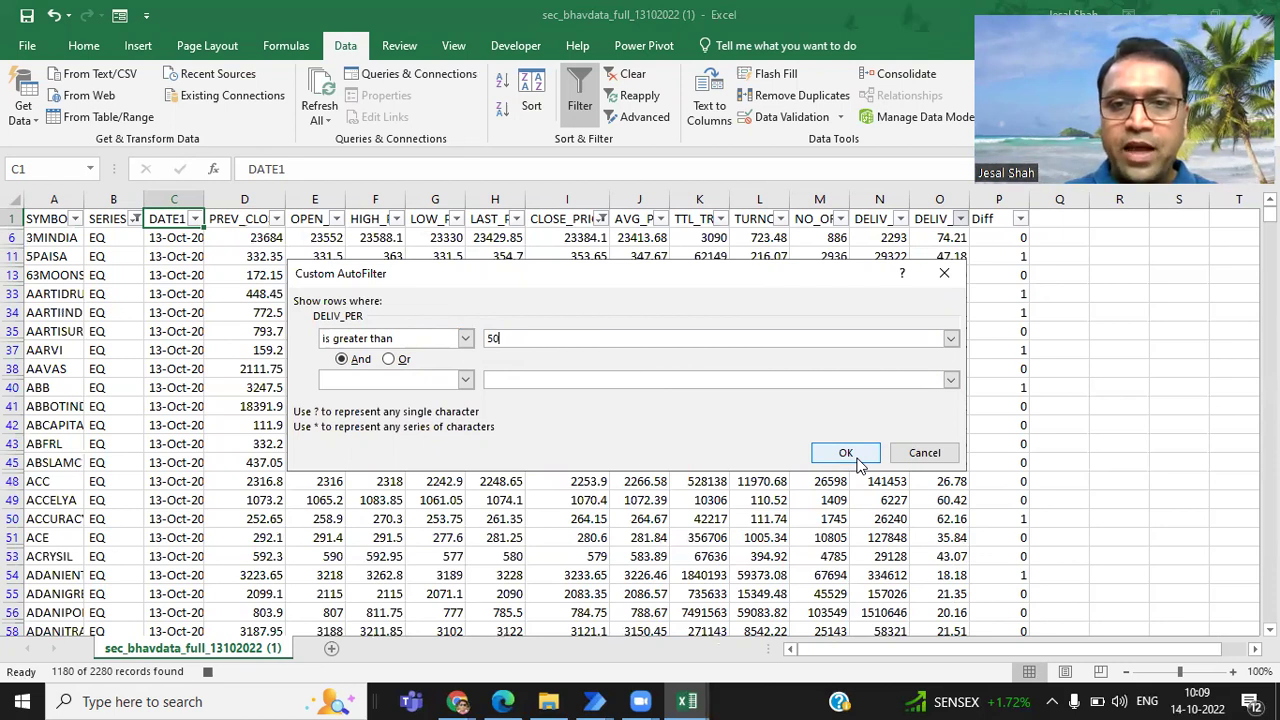
left_click(846, 453)
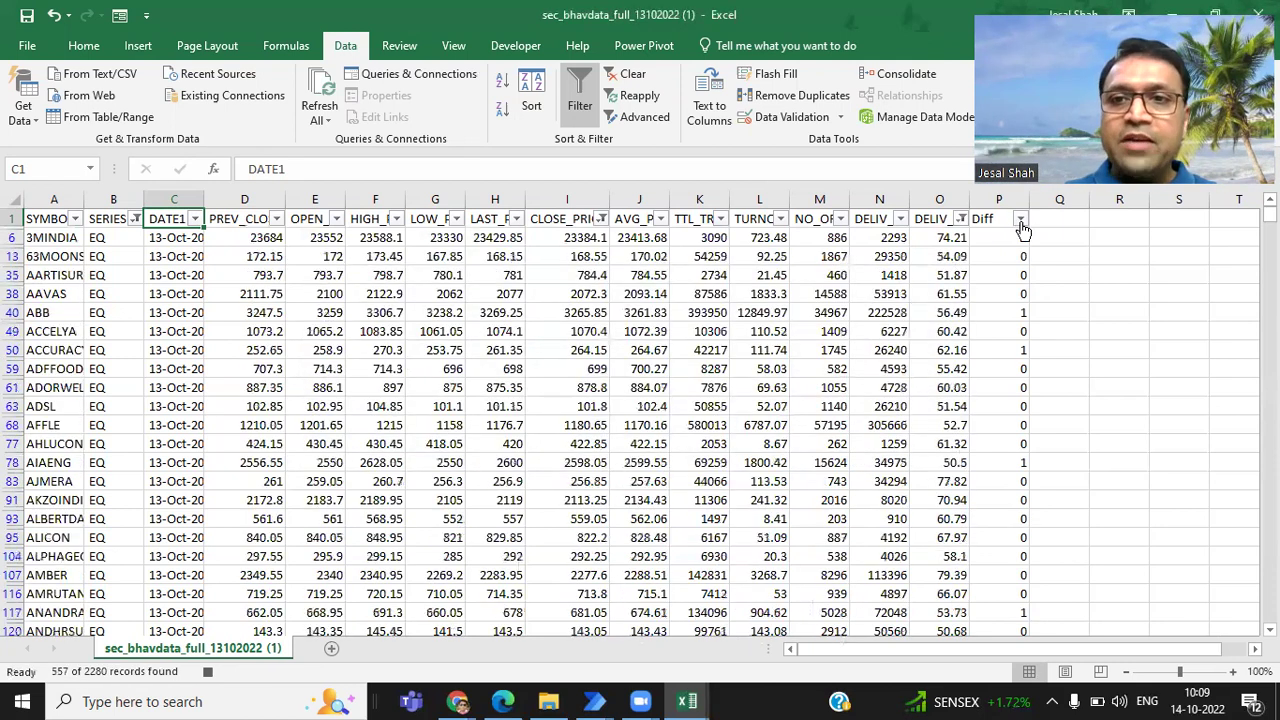
Filter the Diff column to keep only rows equal to 1
left_click(1020, 219)
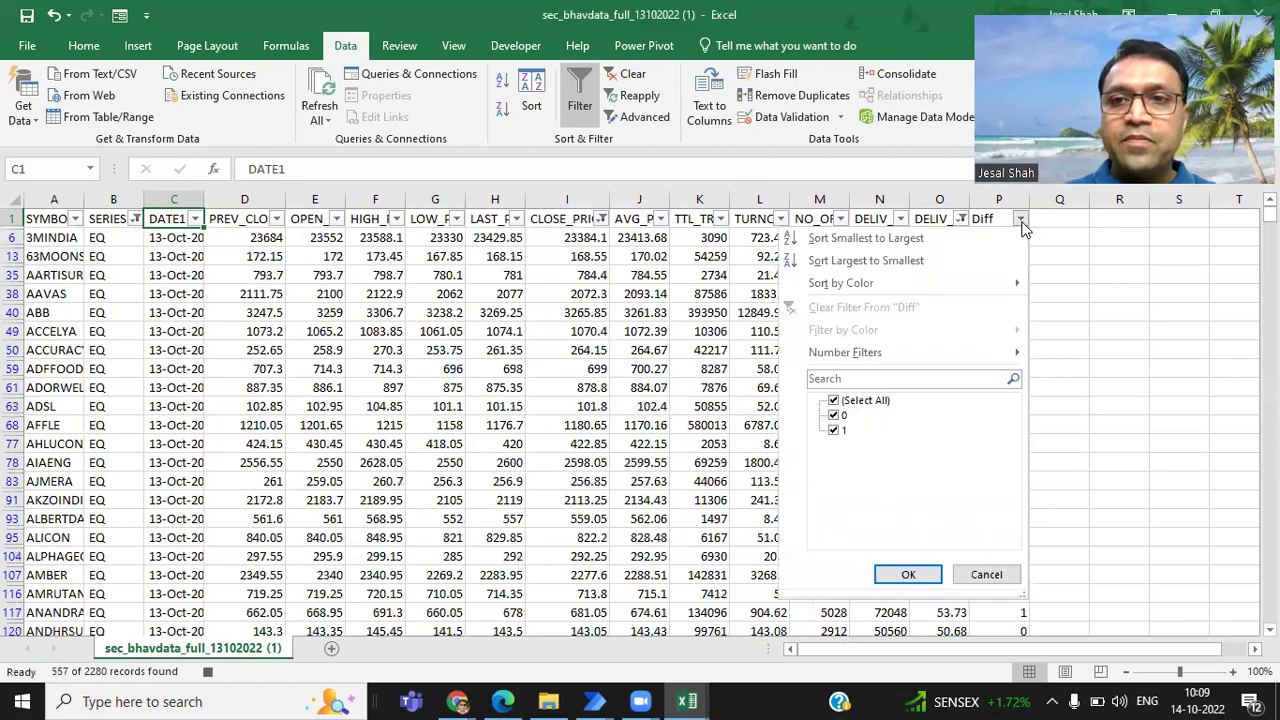
left_click(836, 416)
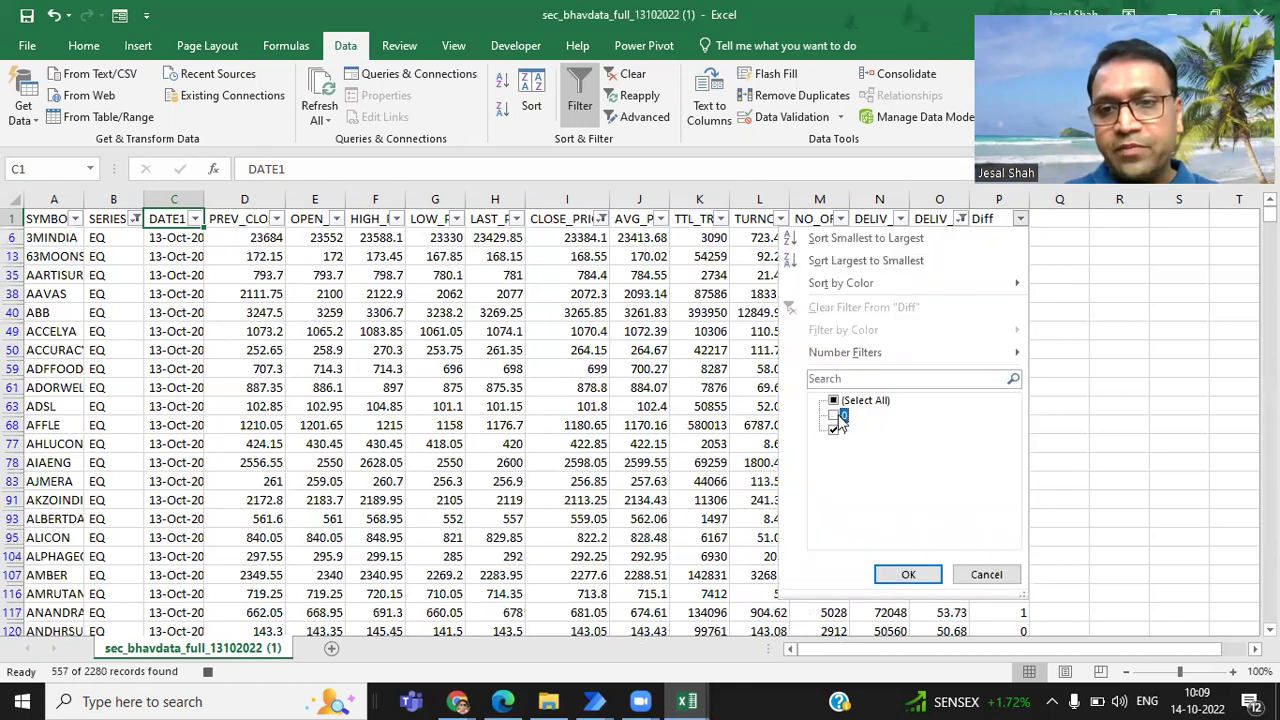
left_click(927, 580)
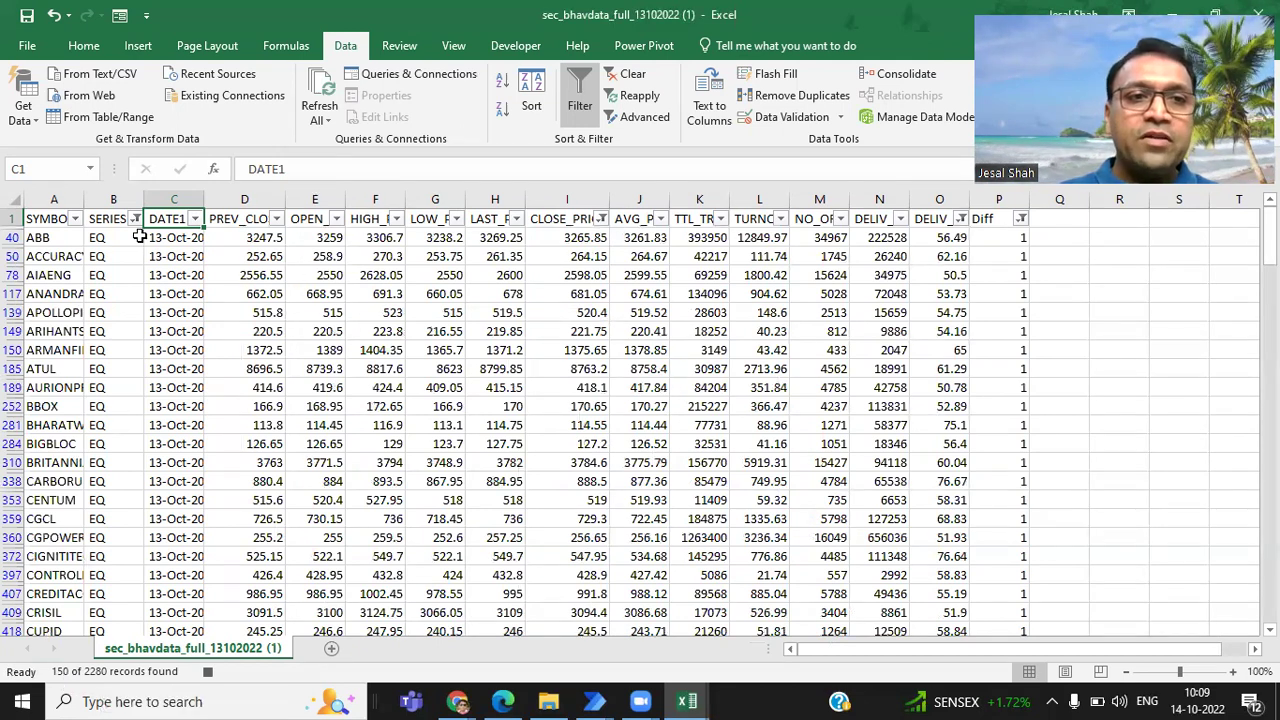
left_click_drag(70, 240, 64, 462)
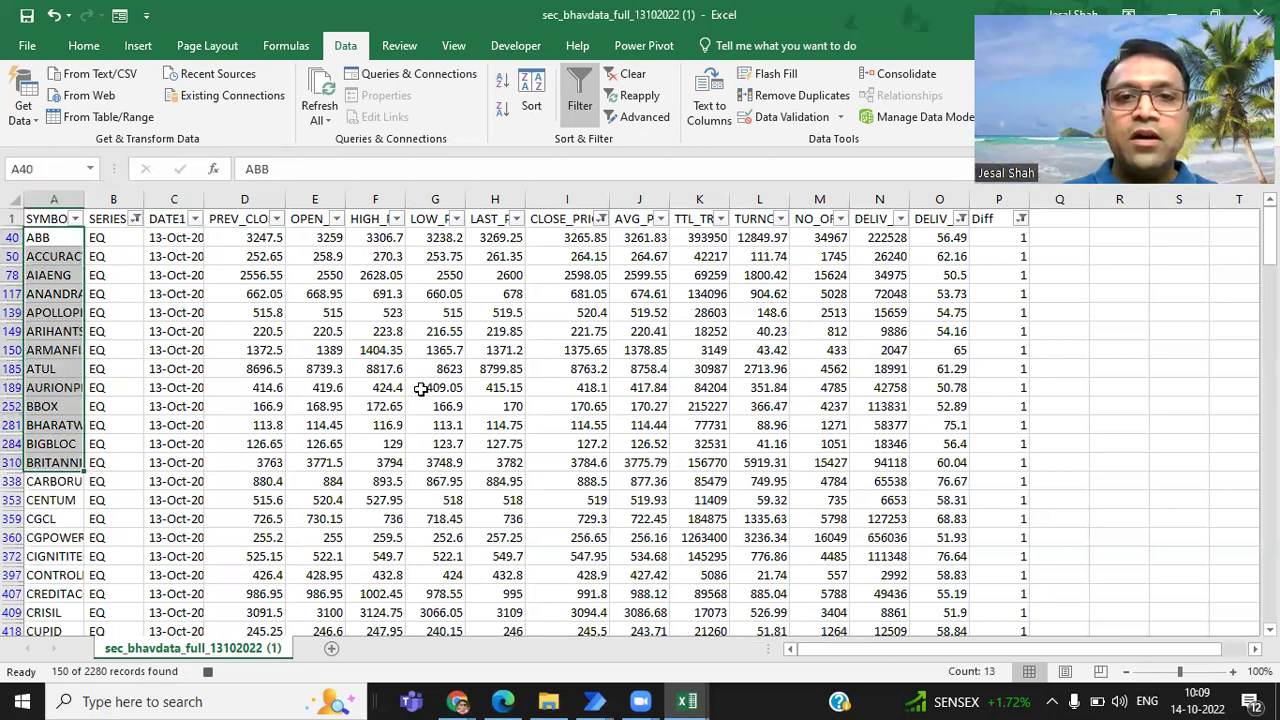
left_click(395, 351)
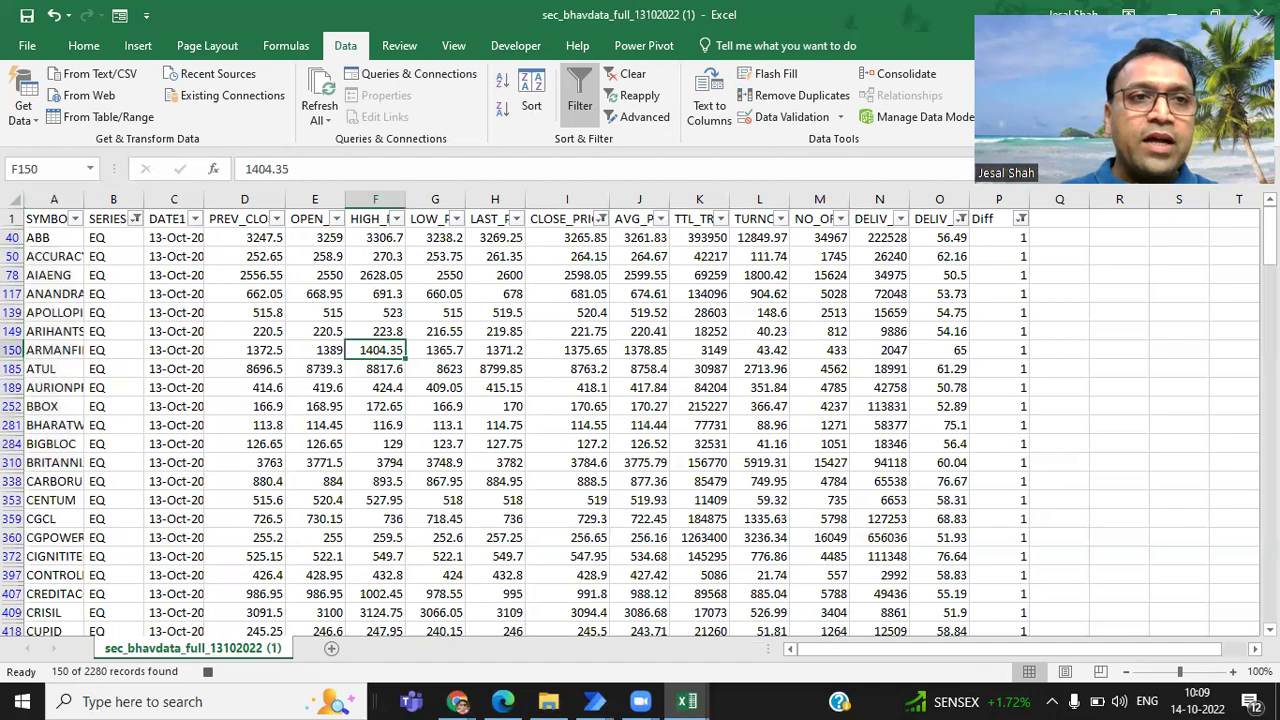
Stop the macro recording and choose Save As into D:\Bhavcopydata
double_click(207, 20)
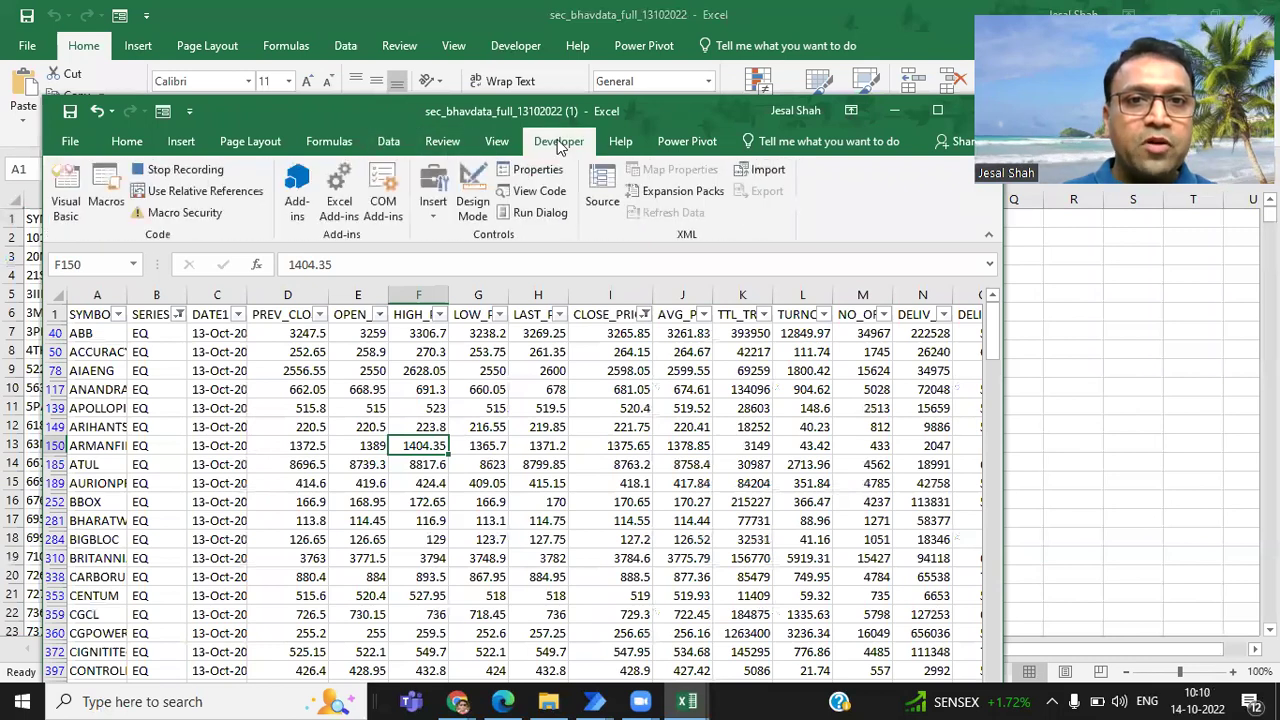
left_click(182, 172)
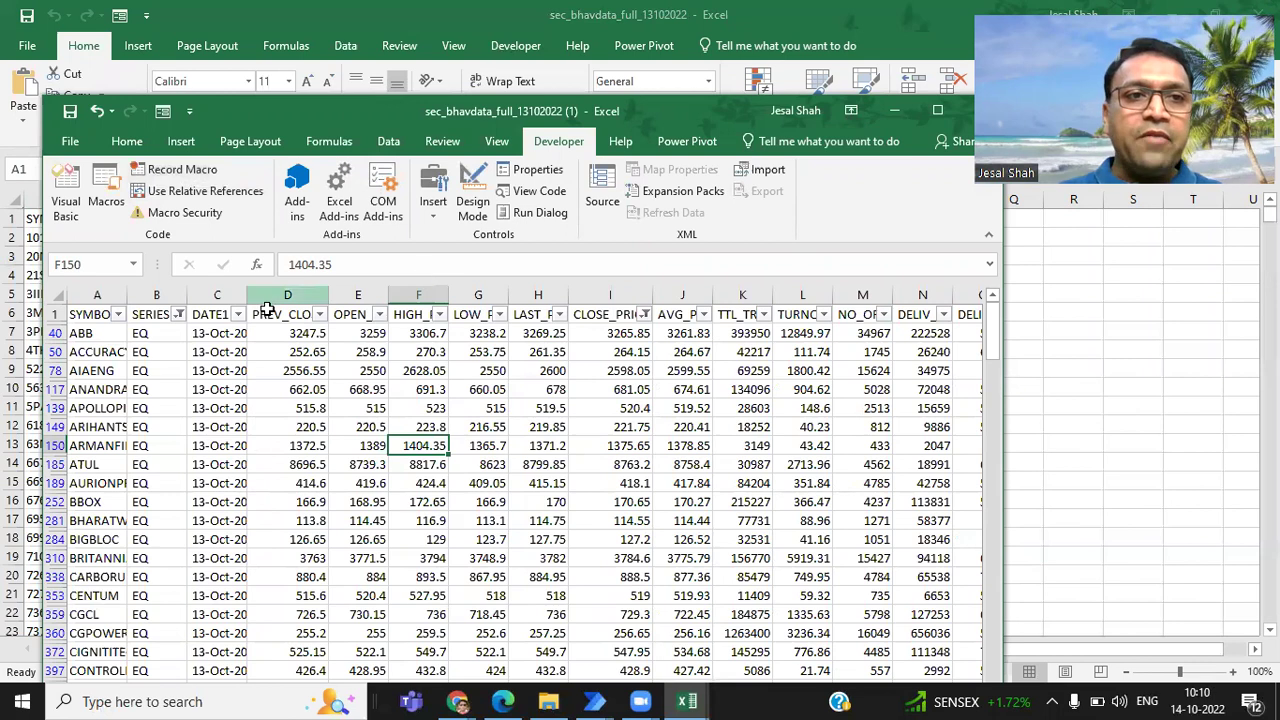
left_click(72, 143)
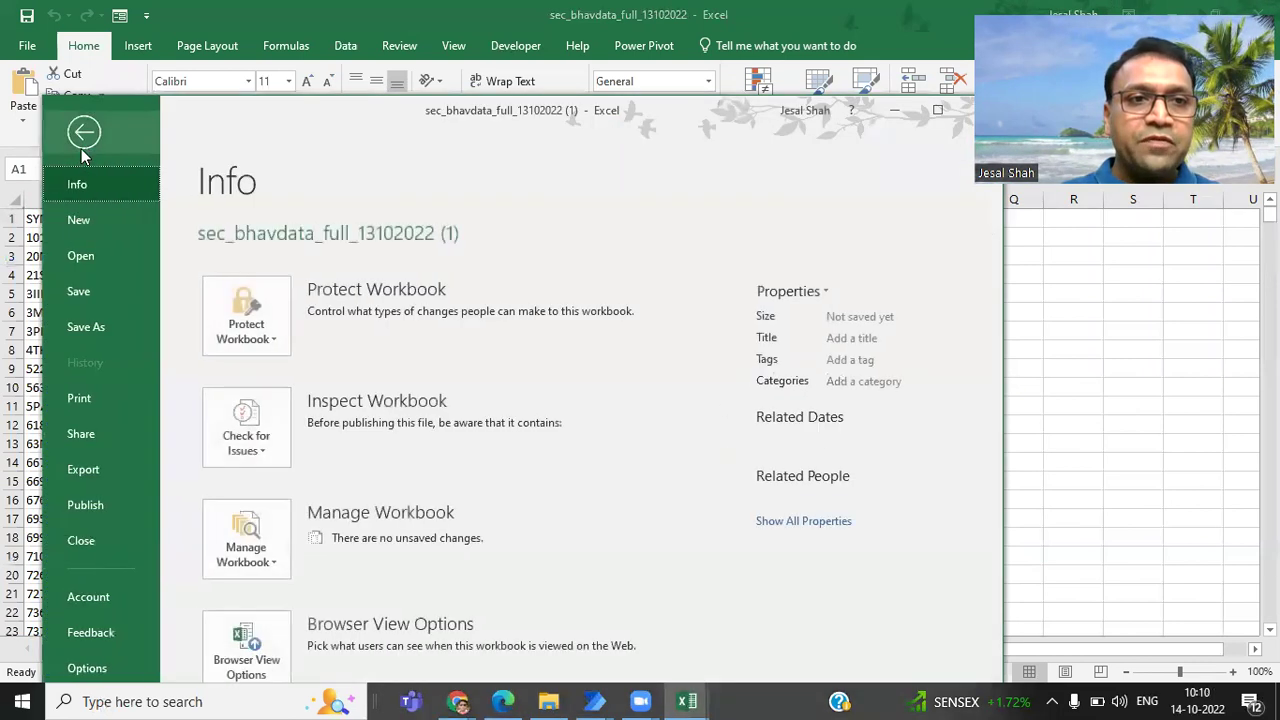
left_click(105, 330)
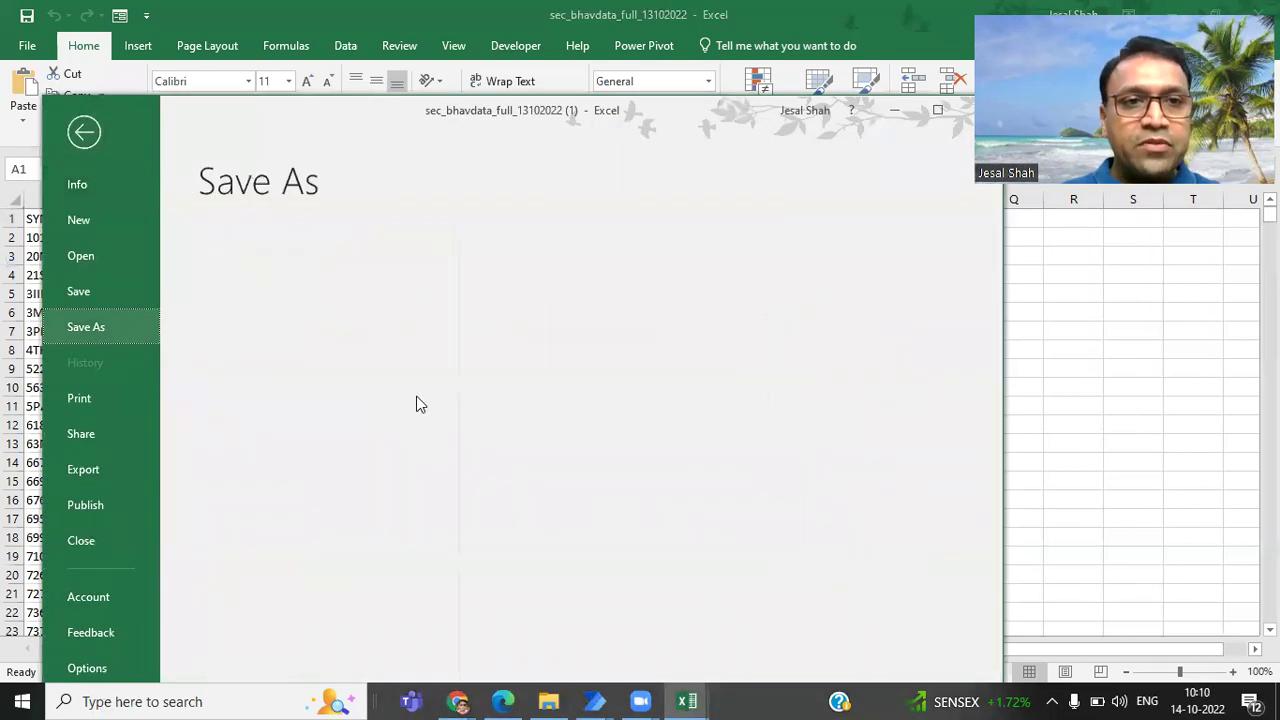
left_click(326, 520)
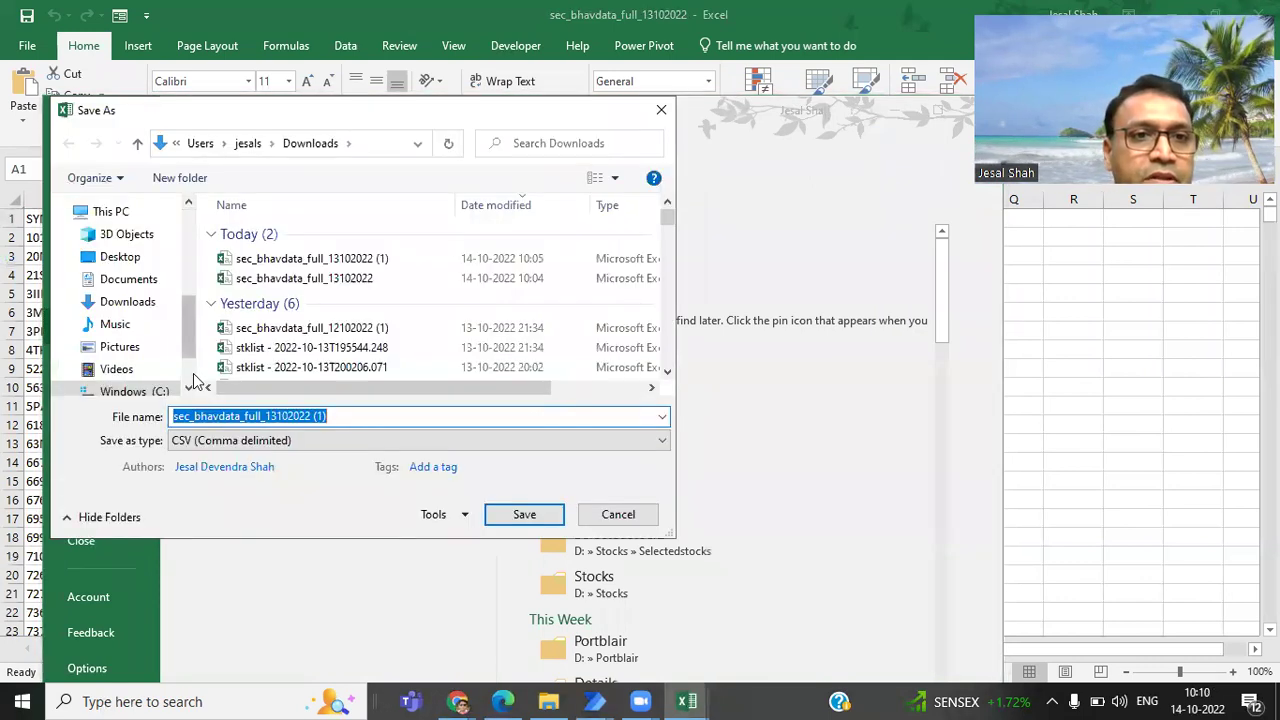
scroll(196, 378, "down", 1)
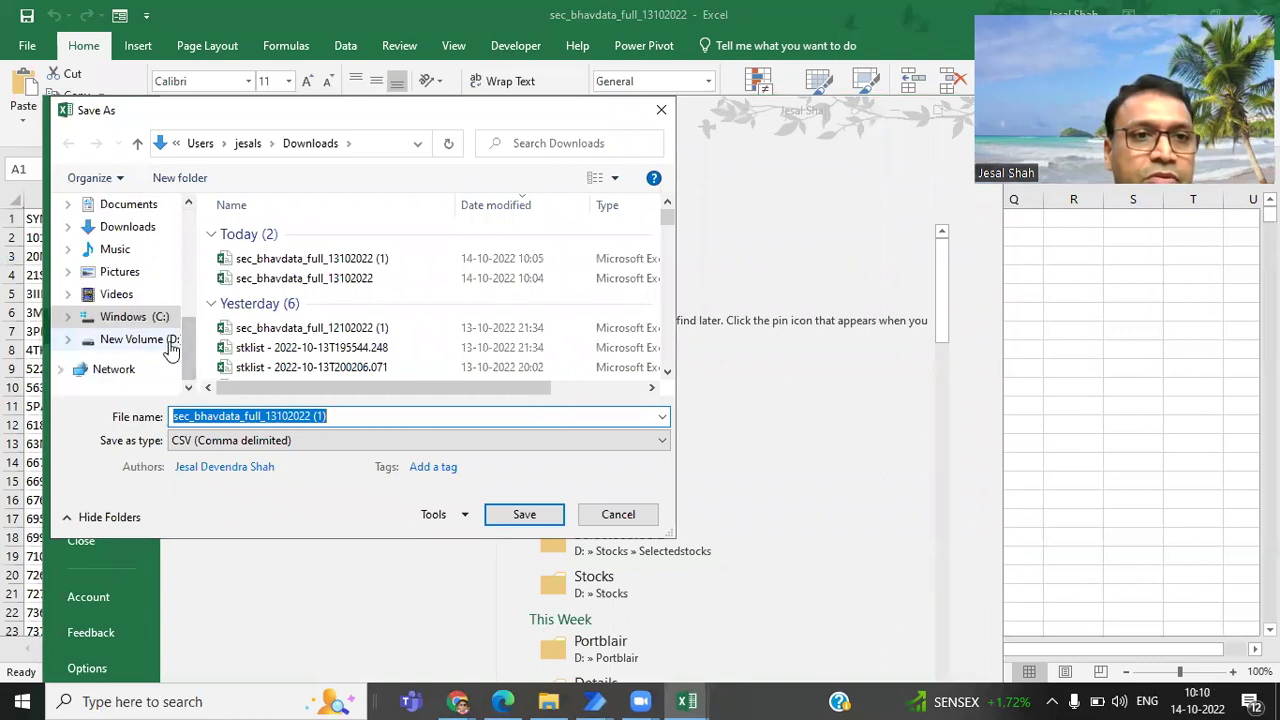
left_click(172, 342)
left_click(306, 316)
double_click(300, 348)
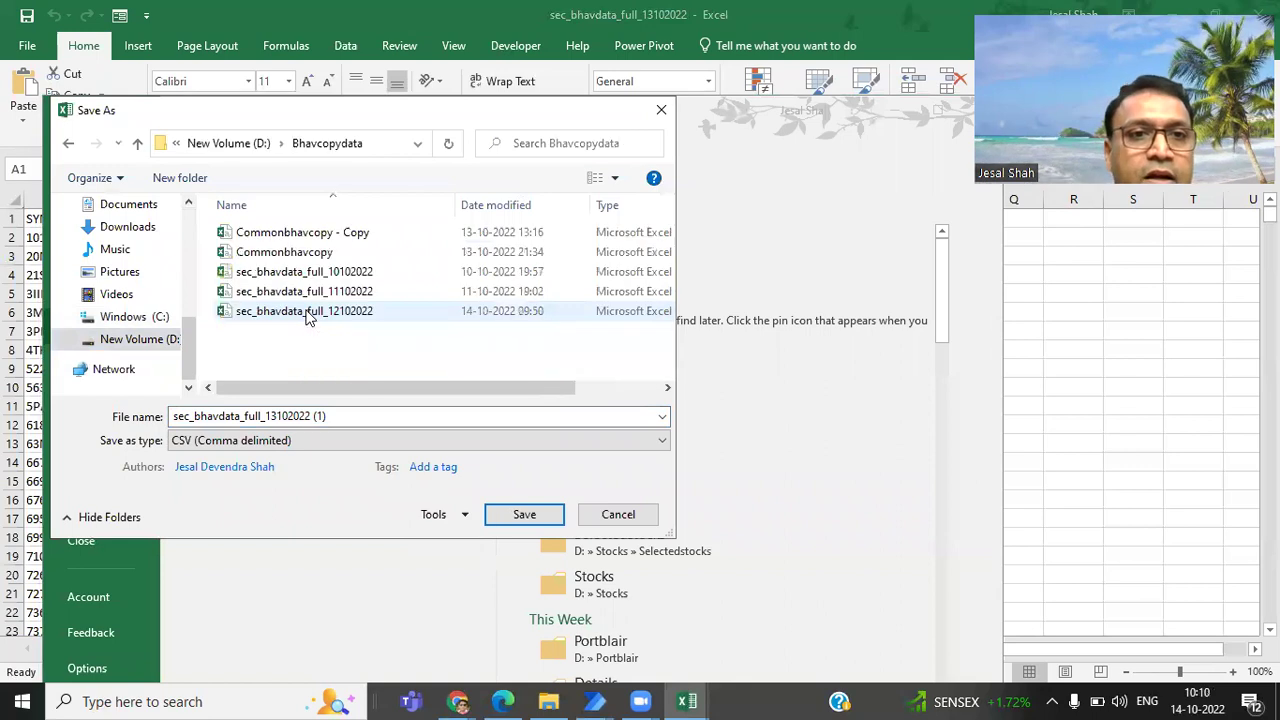
Save as Excel Macro-Enabled Workbook named sec_bhavdata_full_13102022 Macro
left_click(340, 415)
key("ctrl+a")
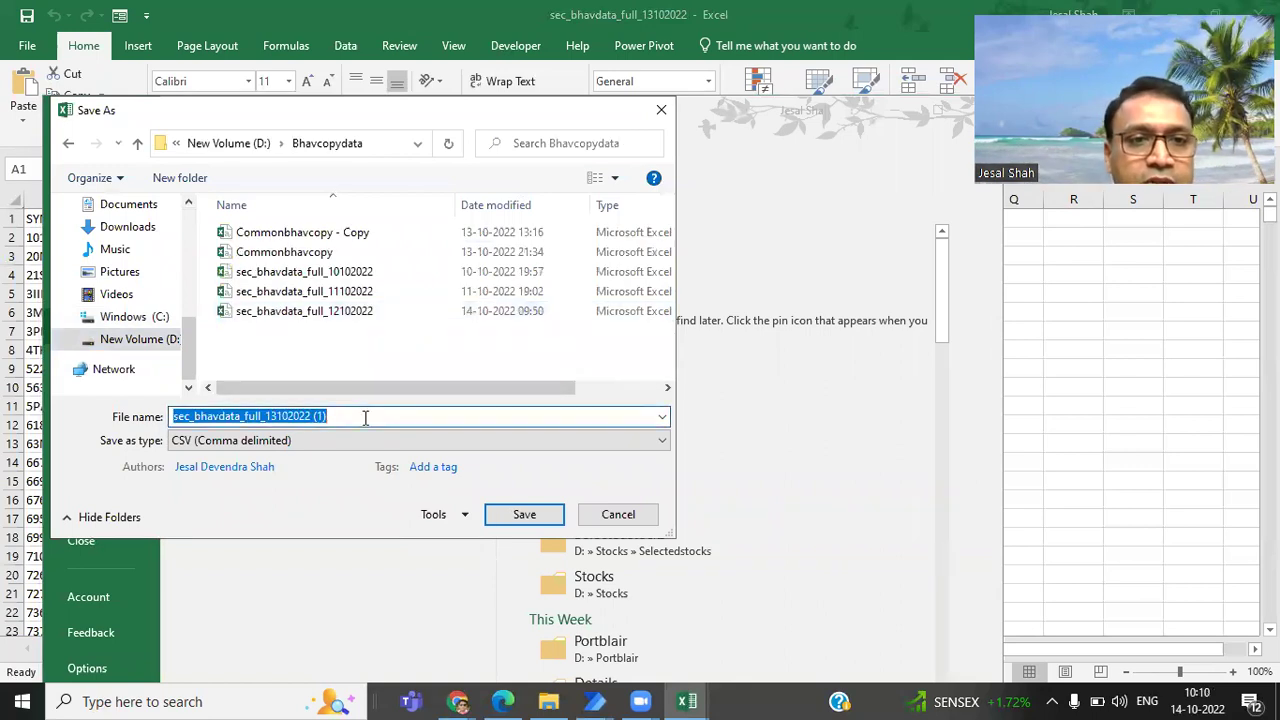
left_click(365, 418)
key("BackSpace")
key("BackSpace")
key("BackSpace")
key("BackSpace")
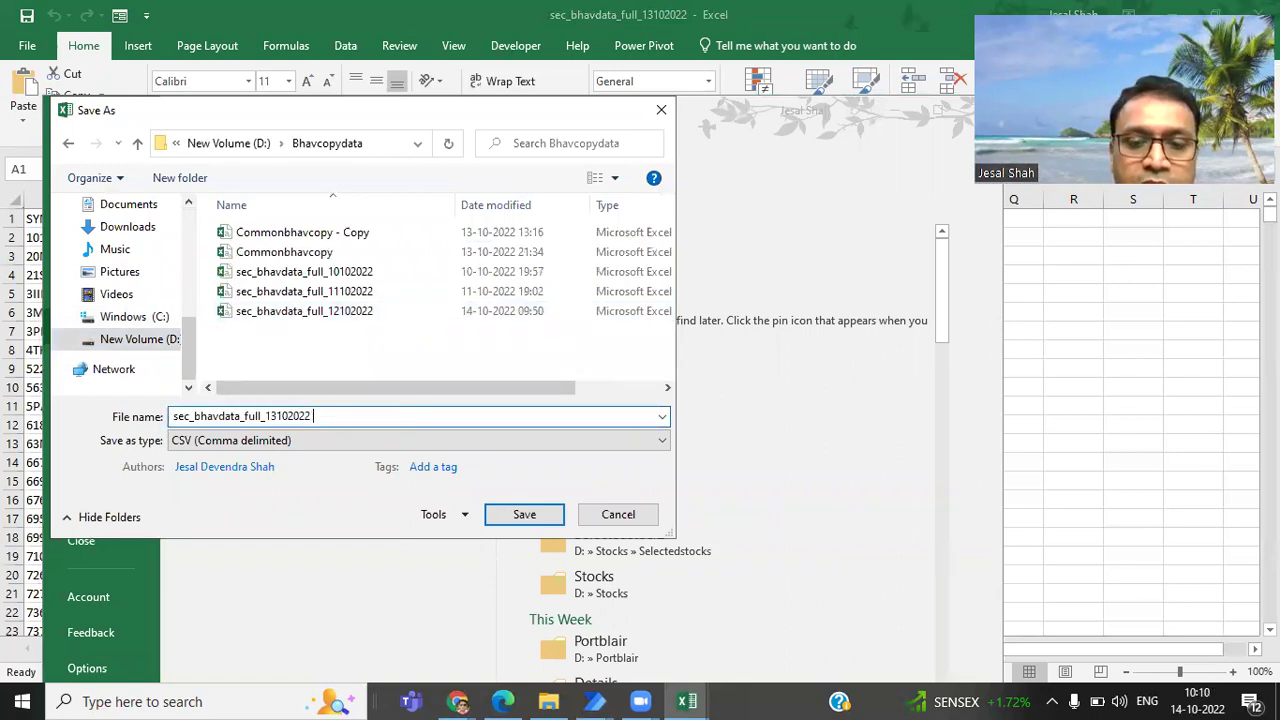
type("Macro")
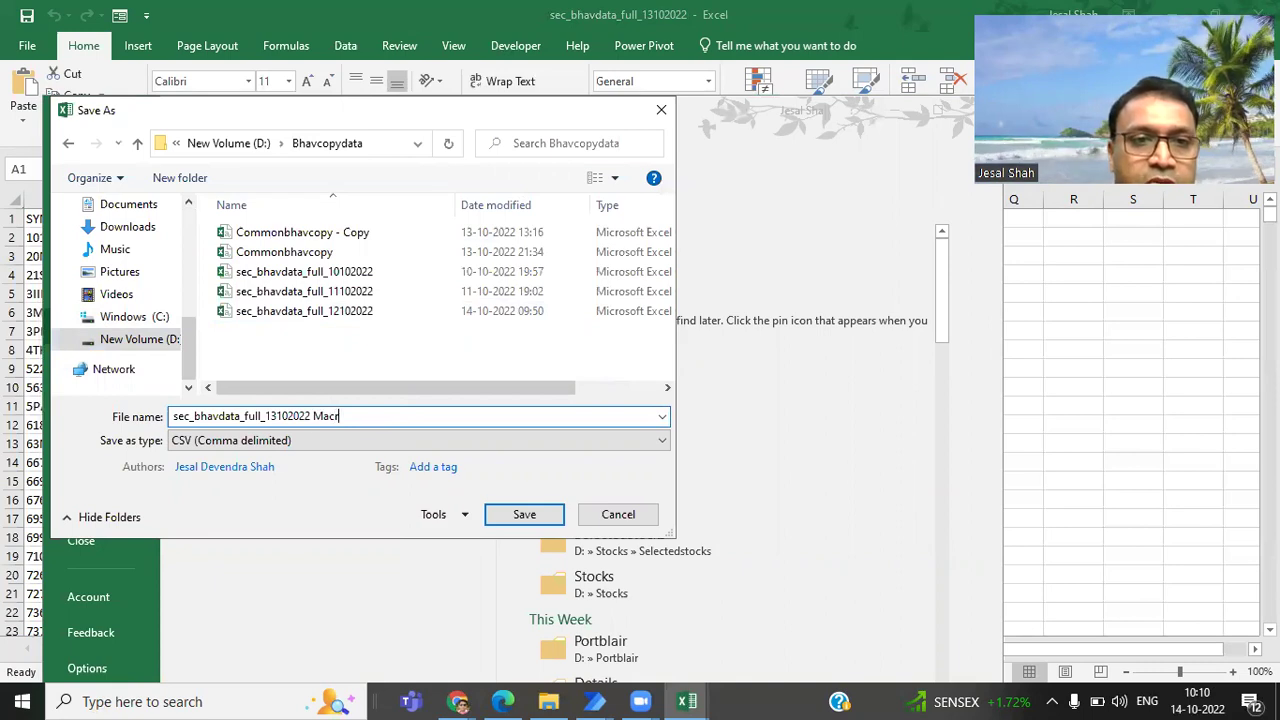
left_click(347, 443)
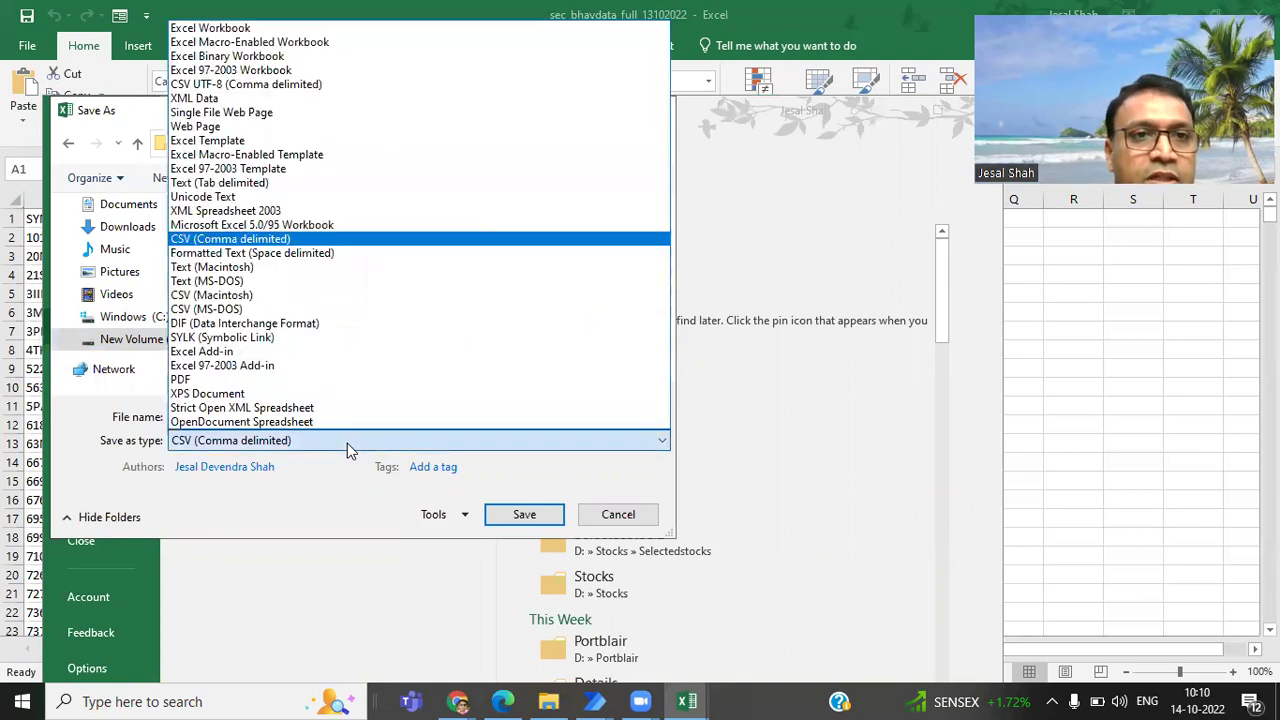
left_click(321, 46)
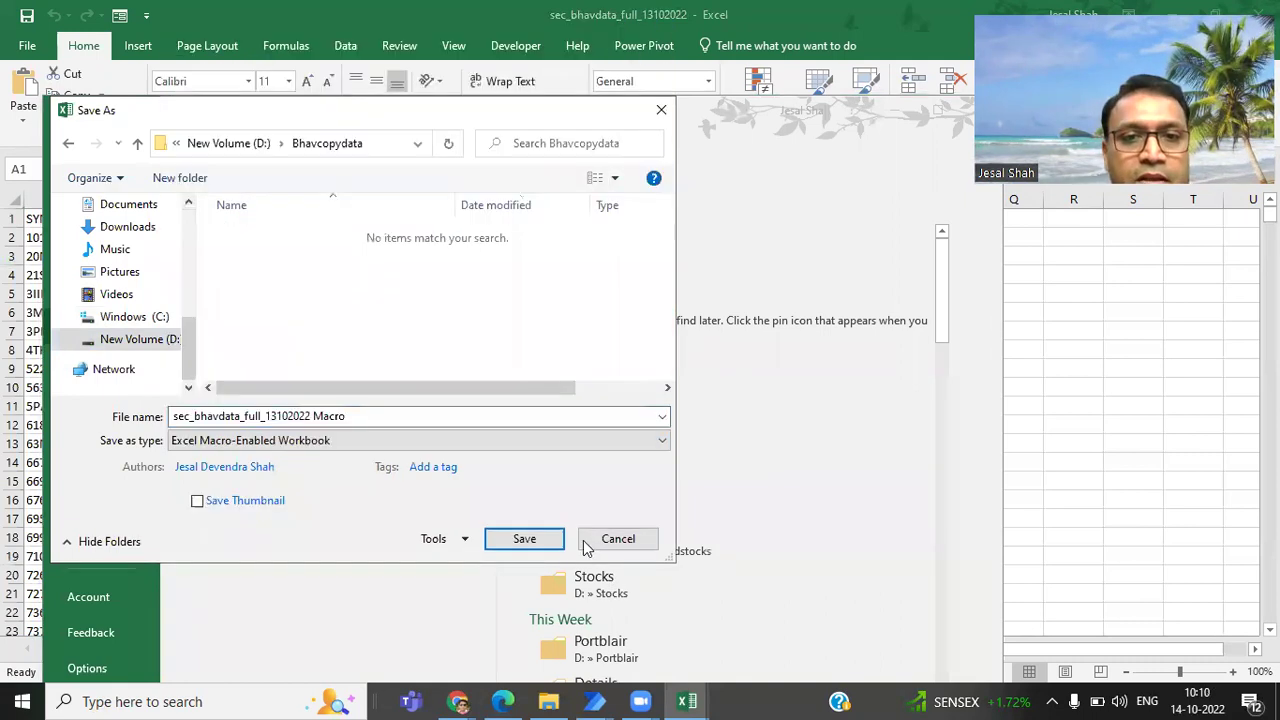
left_click(557, 544)
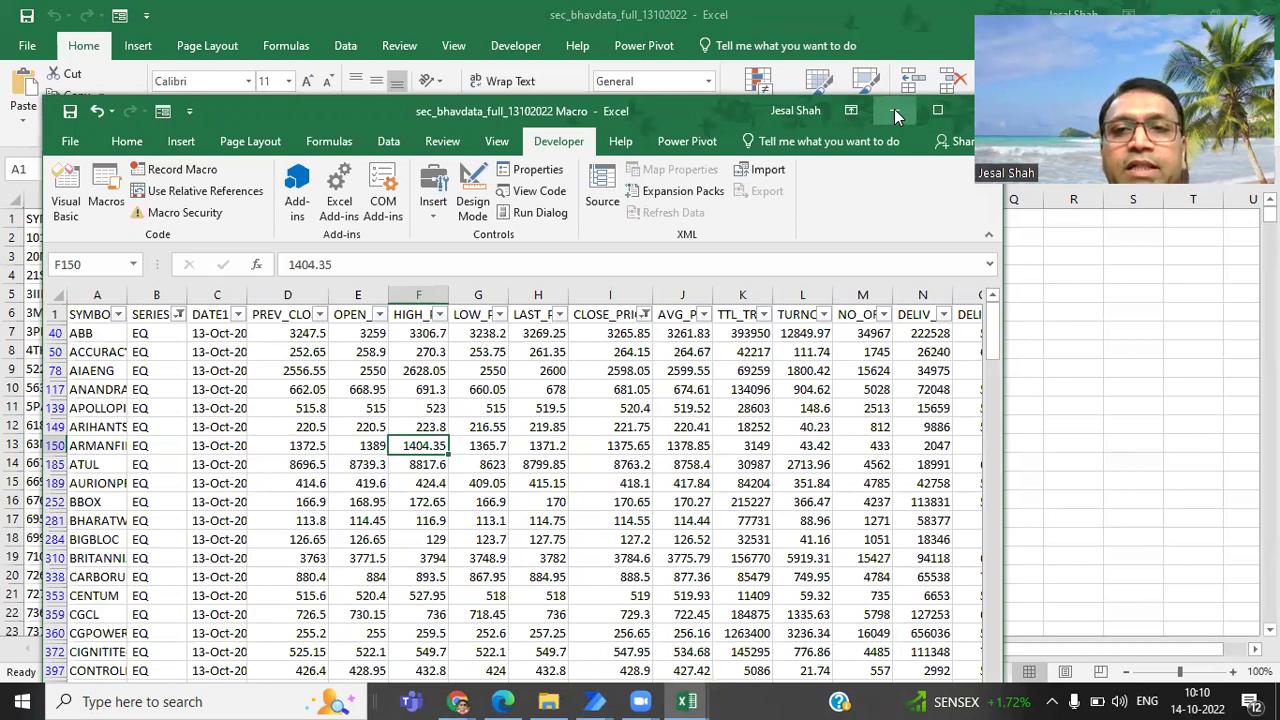
Minimize the macro workbook and open sec_bhavdata_full_11102022 from Bhavcopydata in File Explorer
left_click(895, 112)
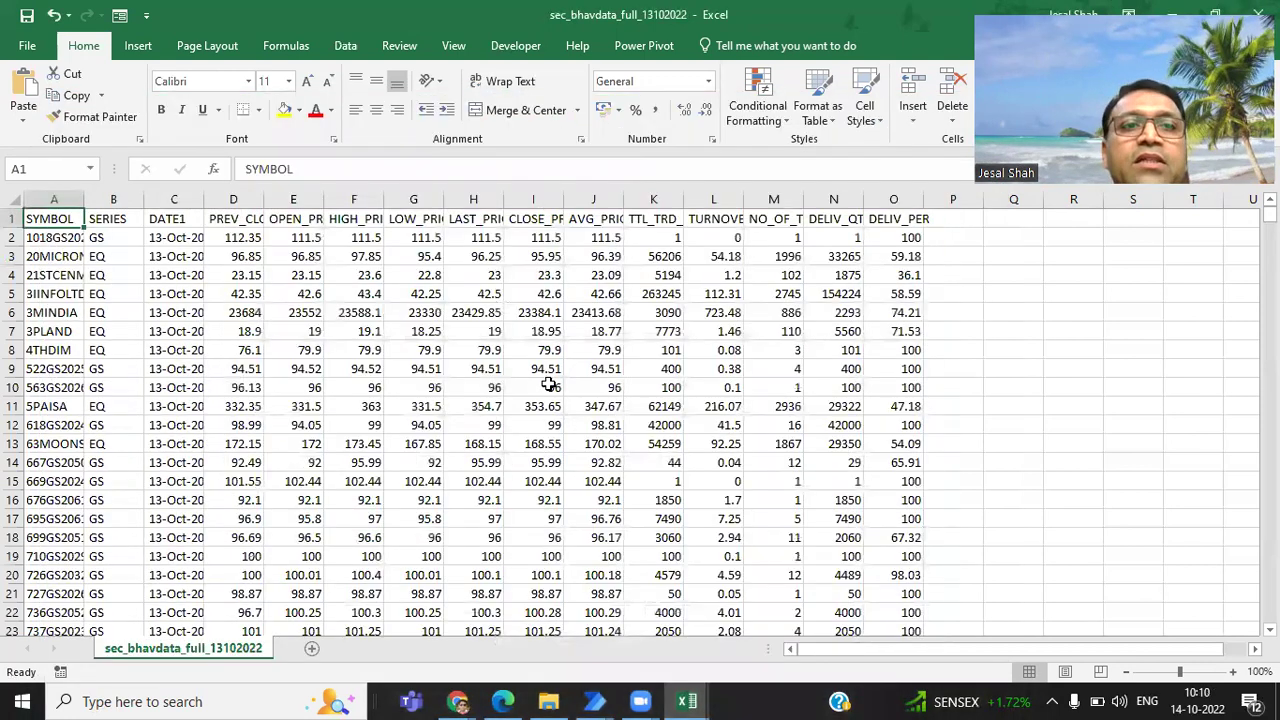
left_click(550, 701)
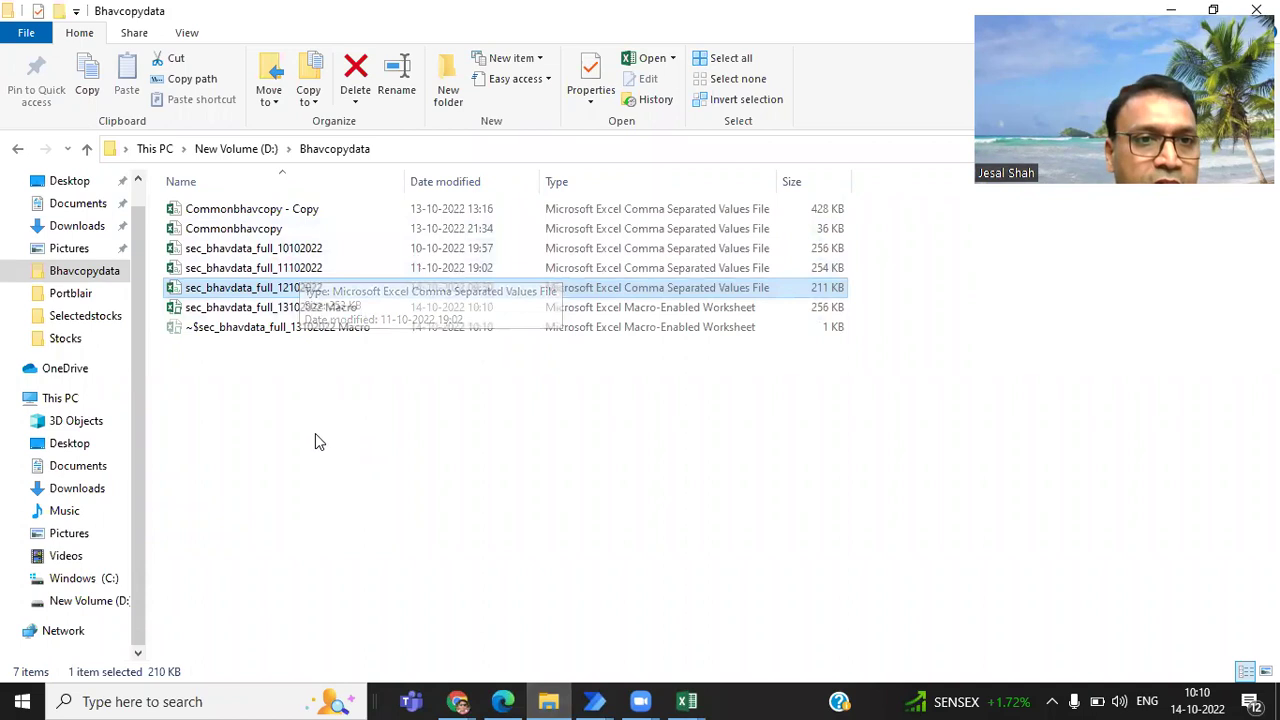
double_click(309, 268)
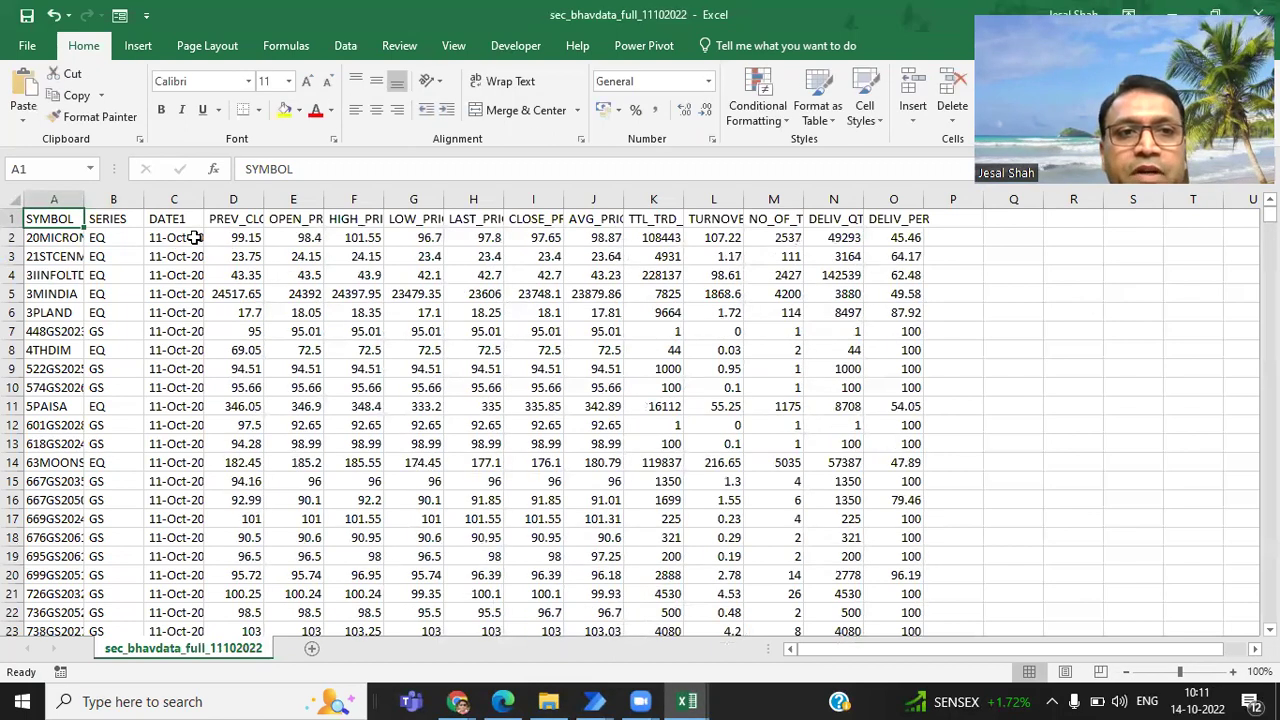
Autofit column C, then run the gethighdelperdata macro on the 11 October sheet
double_click(204, 199)
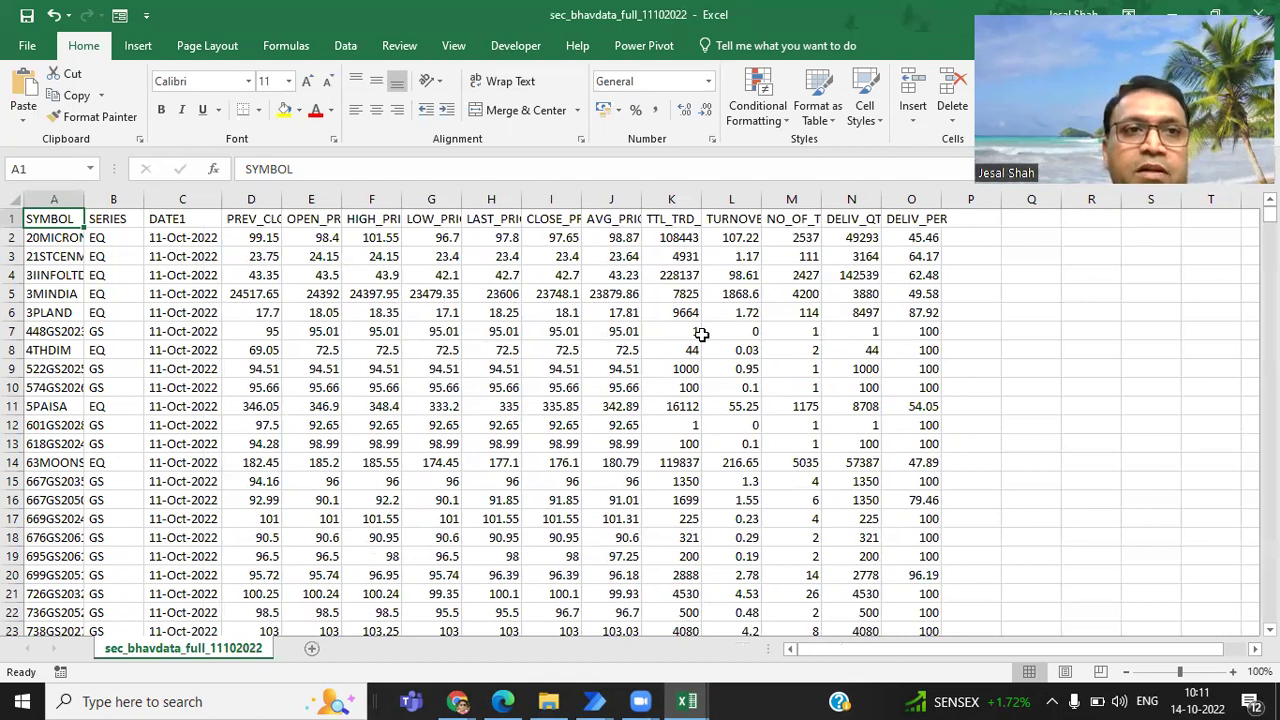
double_click(197, 20)
left_click(578, 152)
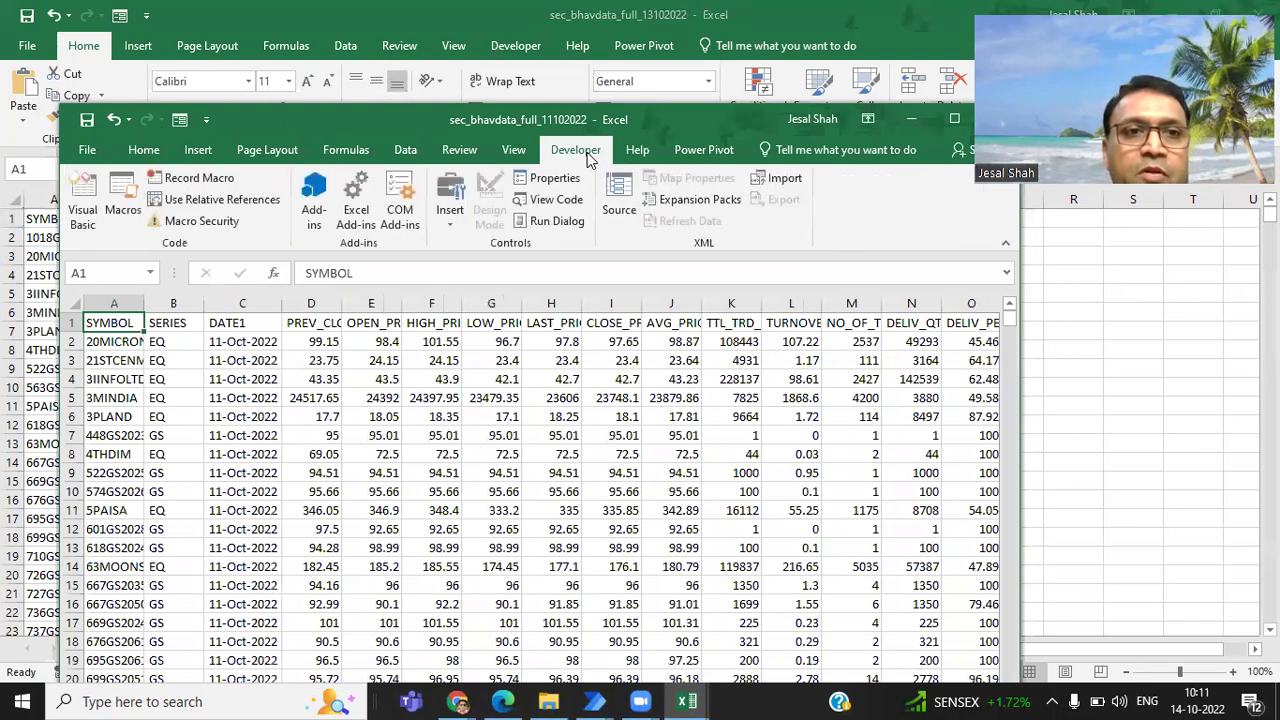
left_click(118, 195)
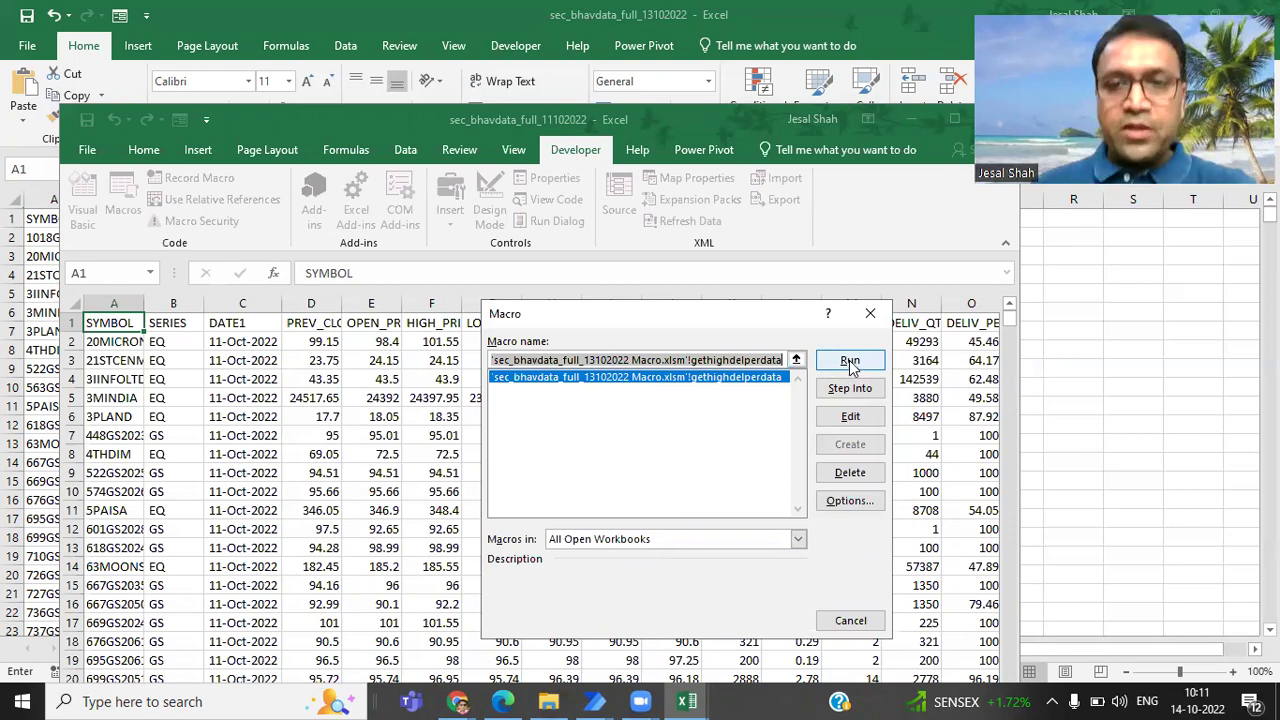
left_click(849, 362)
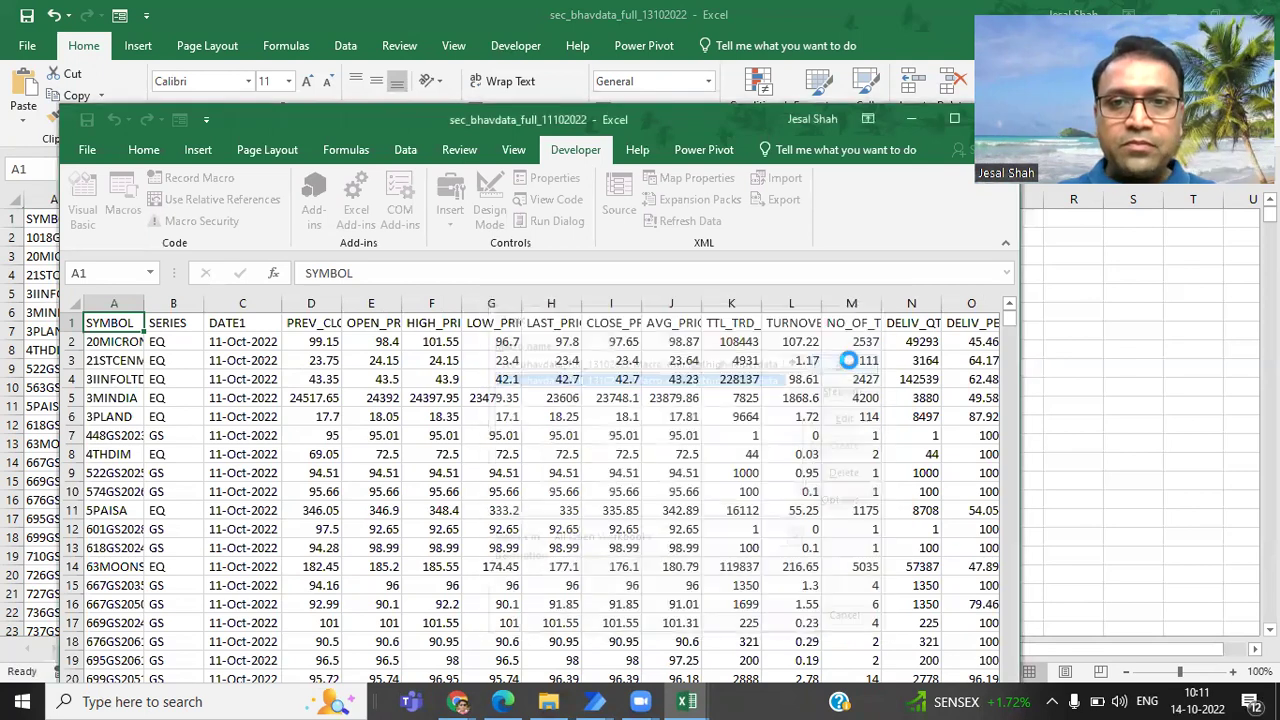
Maximize the filtered 11-Oct workbook (93 of 2286 records) and switch to Power Automate's flows list
left_click(954, 119)
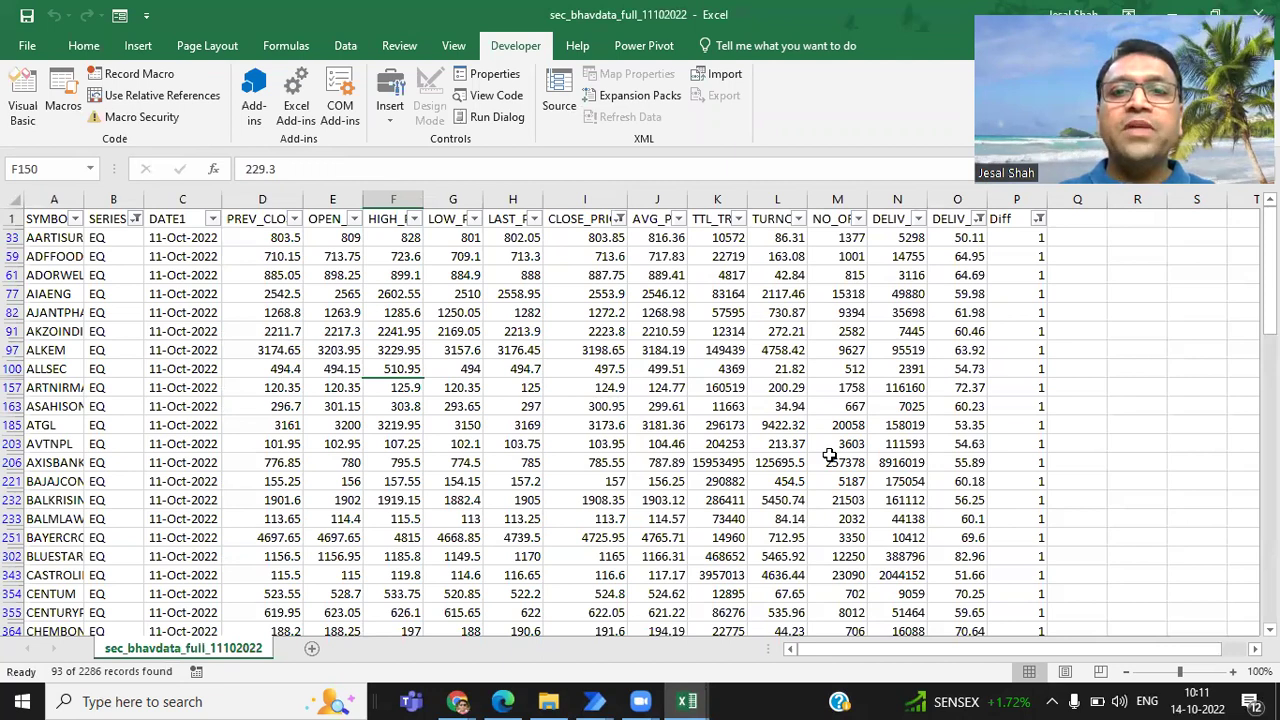
left_click(594, 701)
left_click(563, 657)
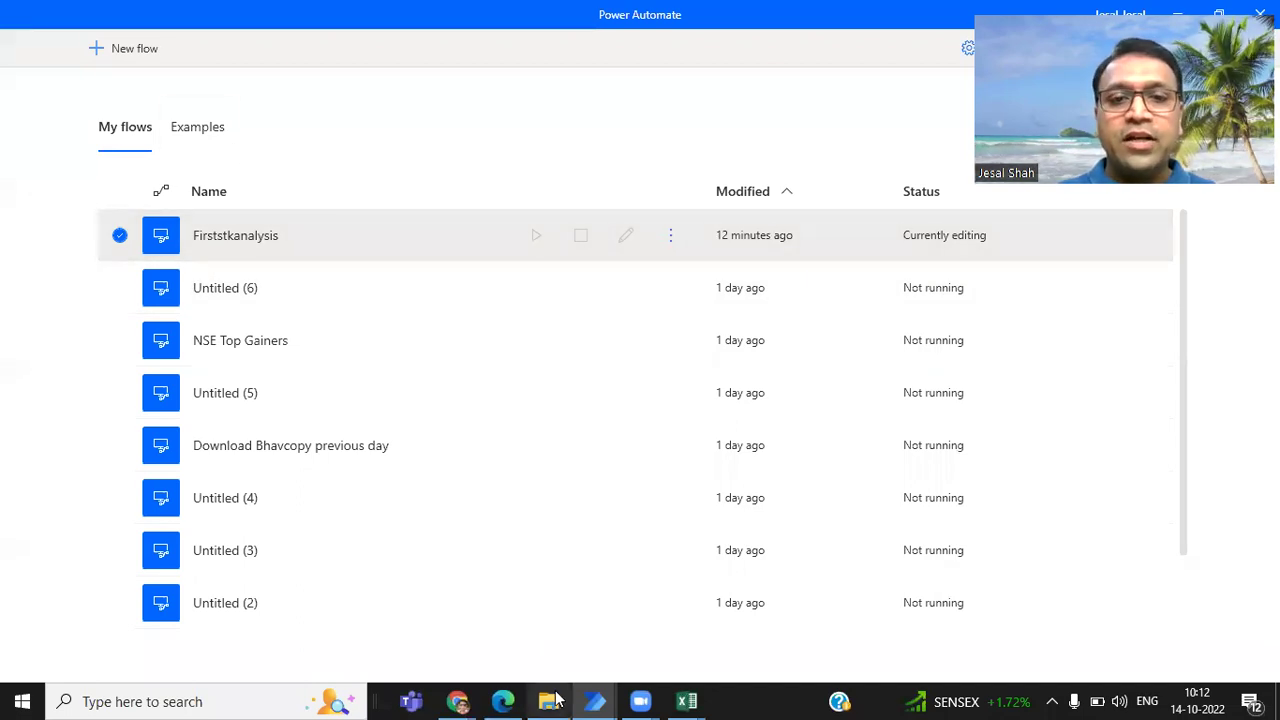
Bring up the Firststkanalysis flow editor and save the flow
mouse_move(594, 701)
left_click(675, 652)
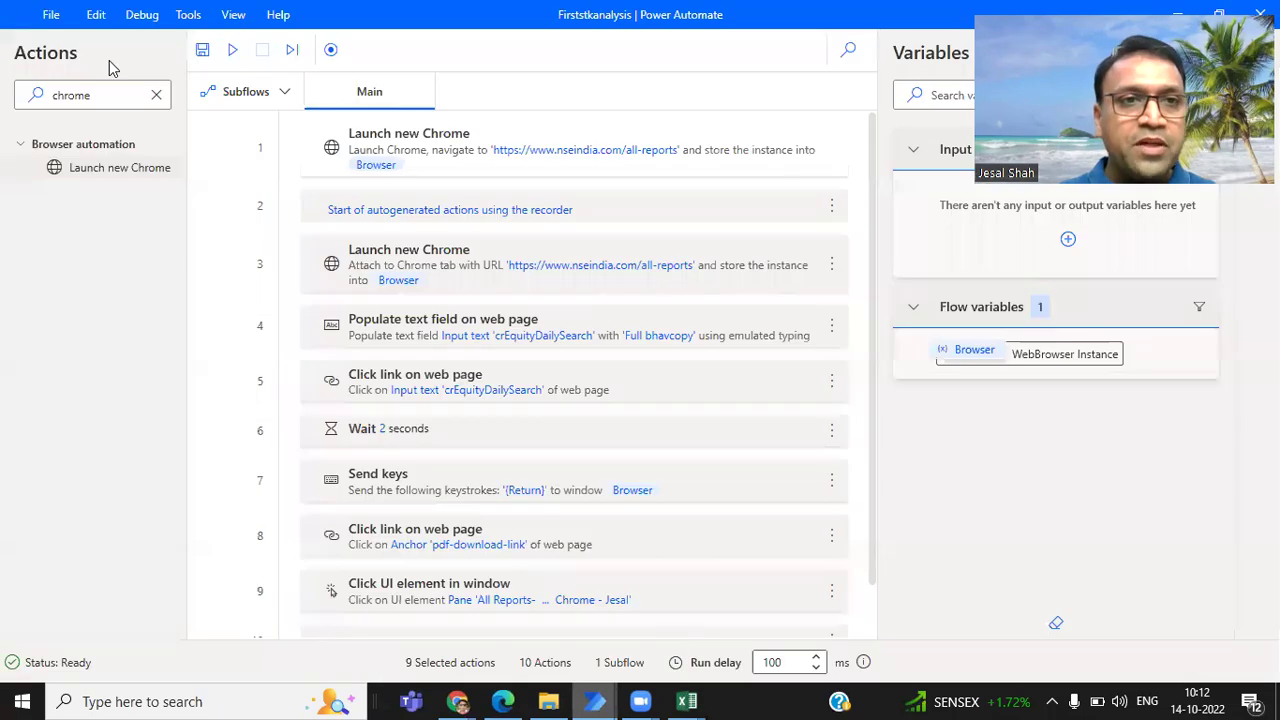
left_click(202, 52)
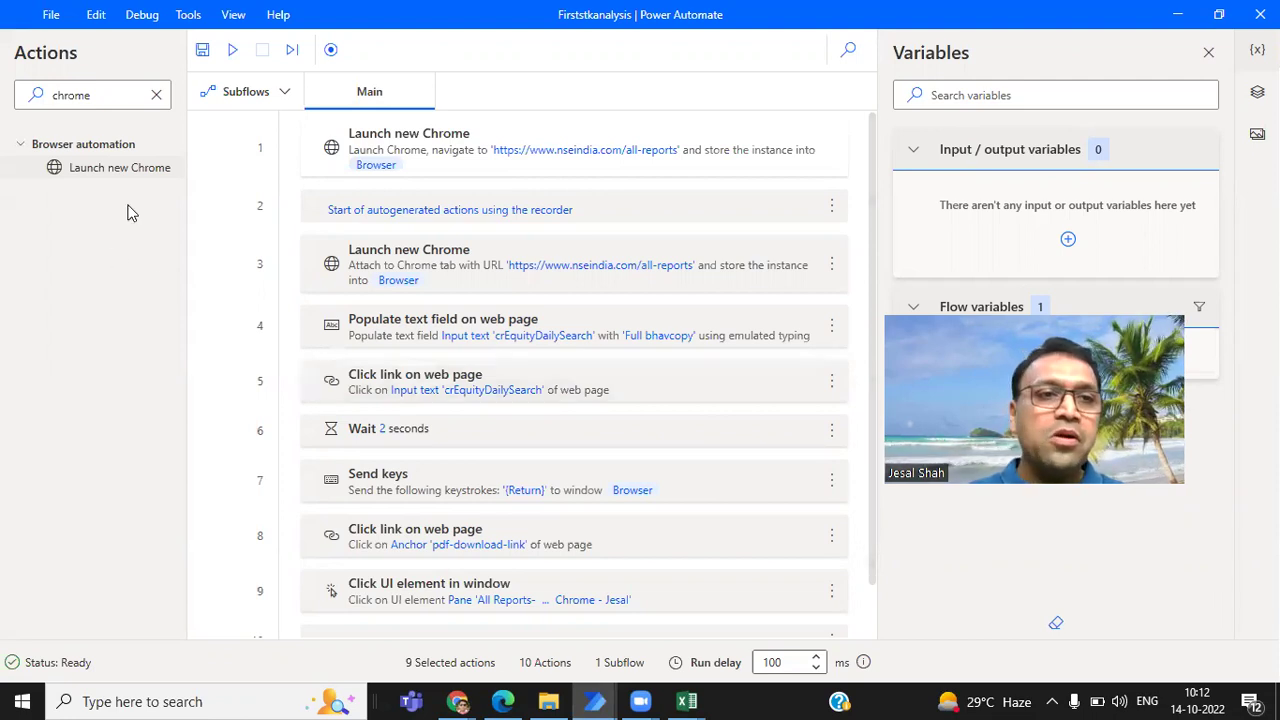
Delete 'chrome' from the Actions search box to show all action categories
left_click_drag(123, 94, 16, 97)
key("BackSpace")
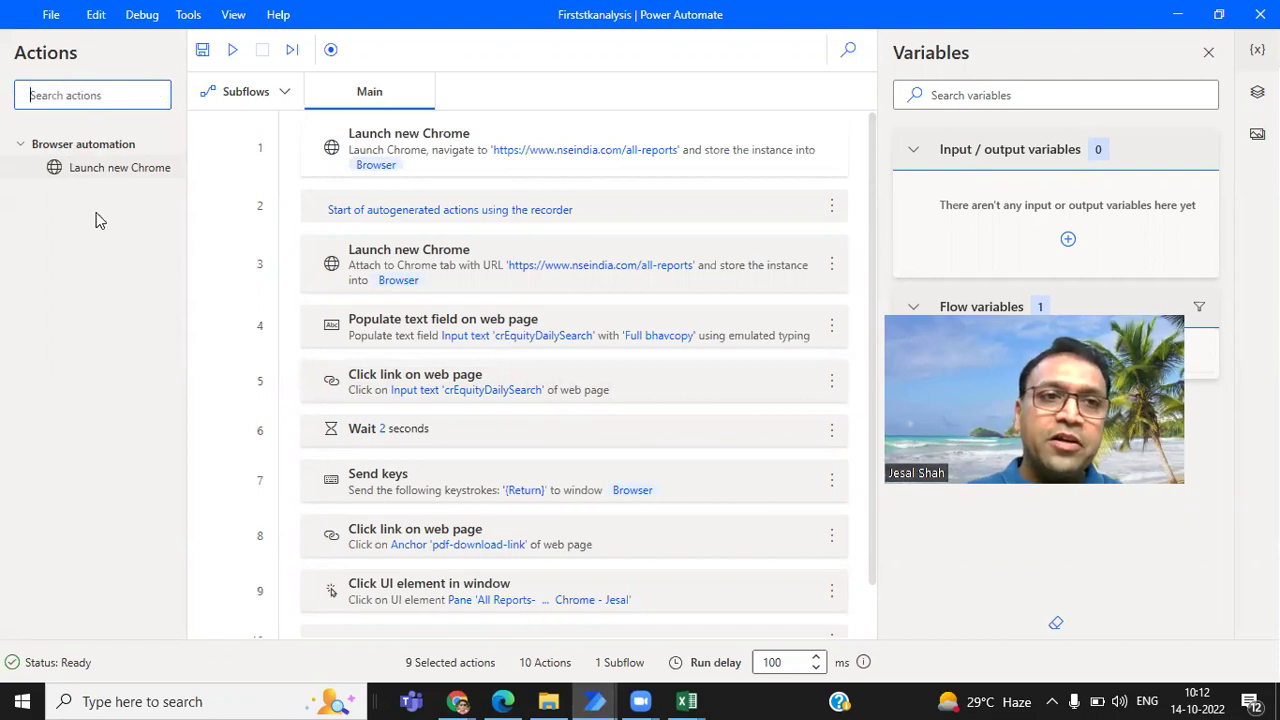